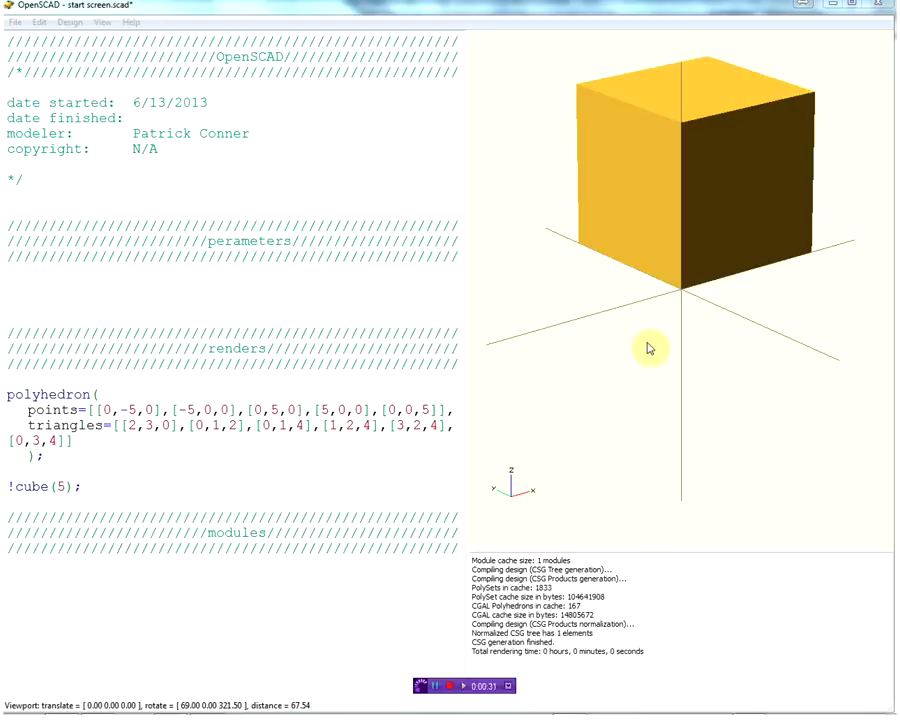
Step: Orbit the cube(5) model and fully render it with F6
mouse_move(648, 348)
mouse_down()
mouse_move(647, 337)
mouse_move(677, 346)
mouse_move(629, 362)
mouse_move(534, 354)
mouse_move(785, 370)
mouse_up()
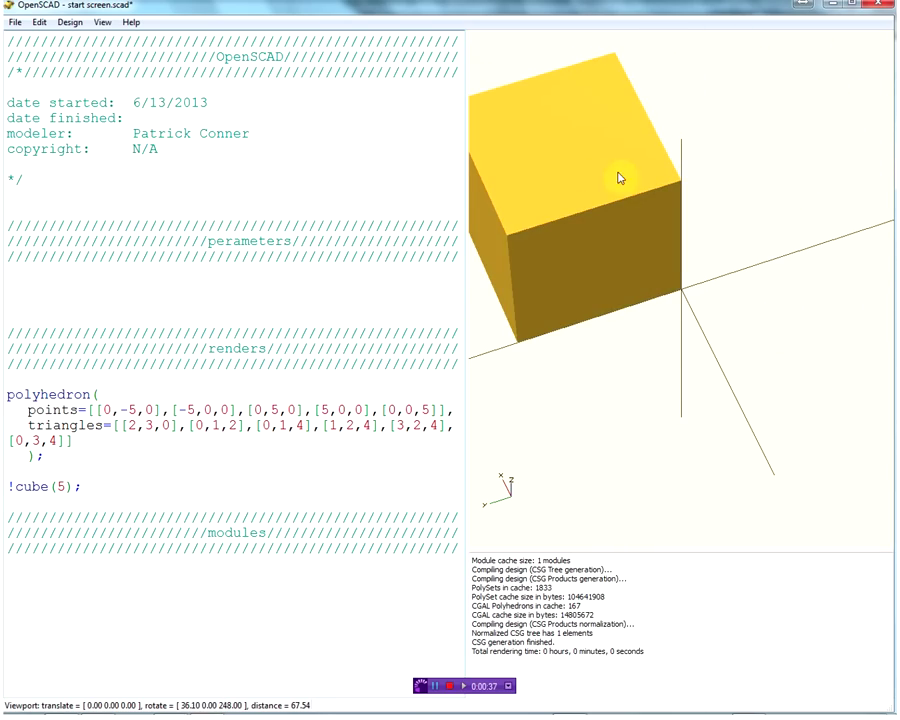
mouse_move(701, 273)
mouse_down()
mouse_move(745, 279)
mouse_move(728, 325)
mouse_move(748, 326)
mouse_move(704, 382)
mouse_move(788, 360)
mouse_move(766, 305)
mouse_move(783, 304)
mouse_up()
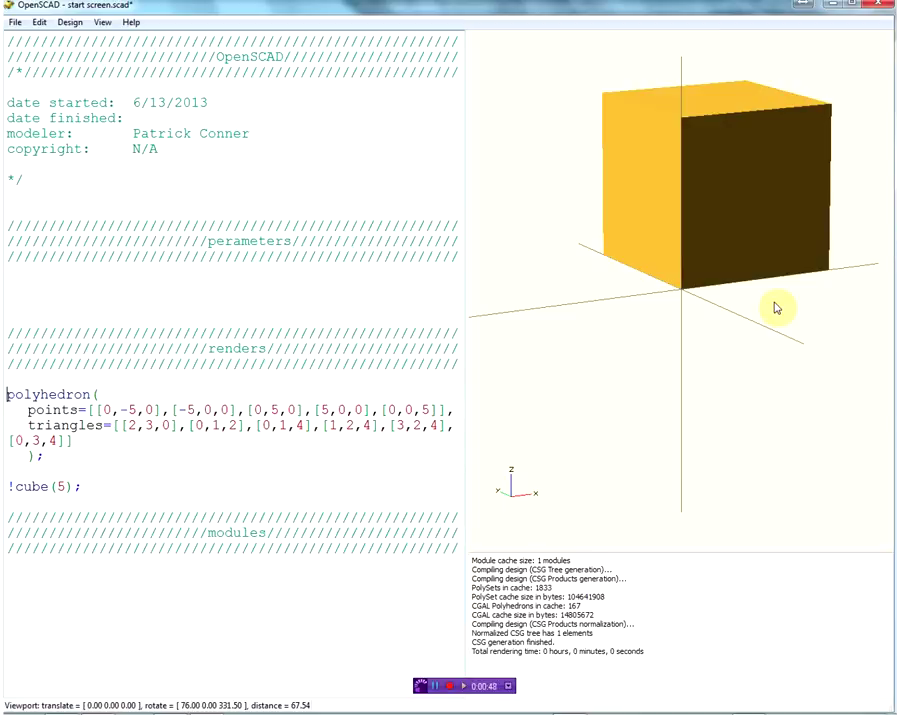
key(F6)
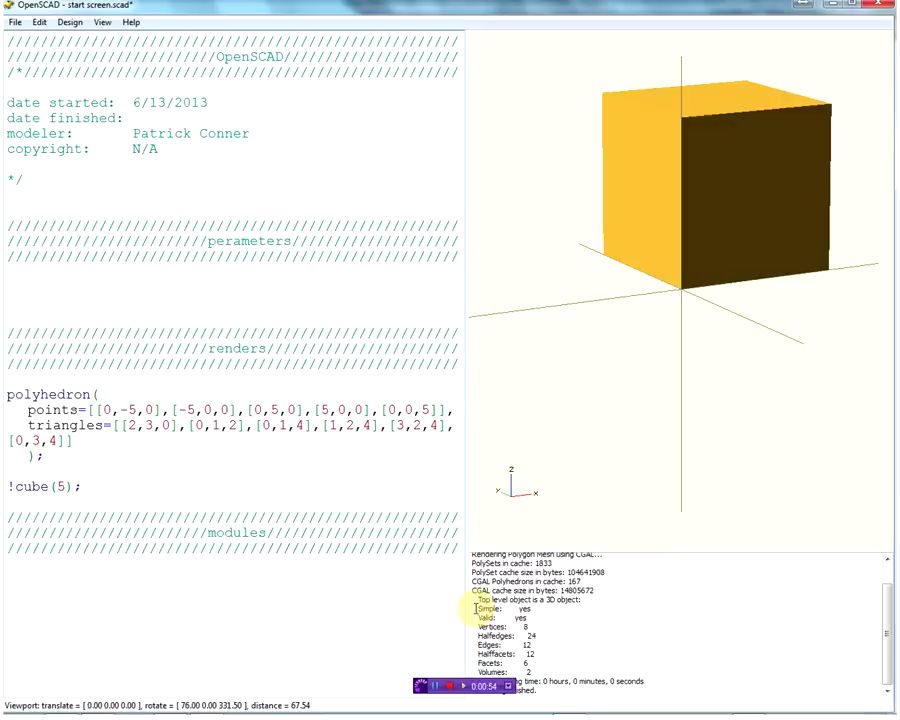
Step: Confirm the console reports Simple: yes and Valid: yes, then open the Design menu
drag(475, 607, 530, 608)
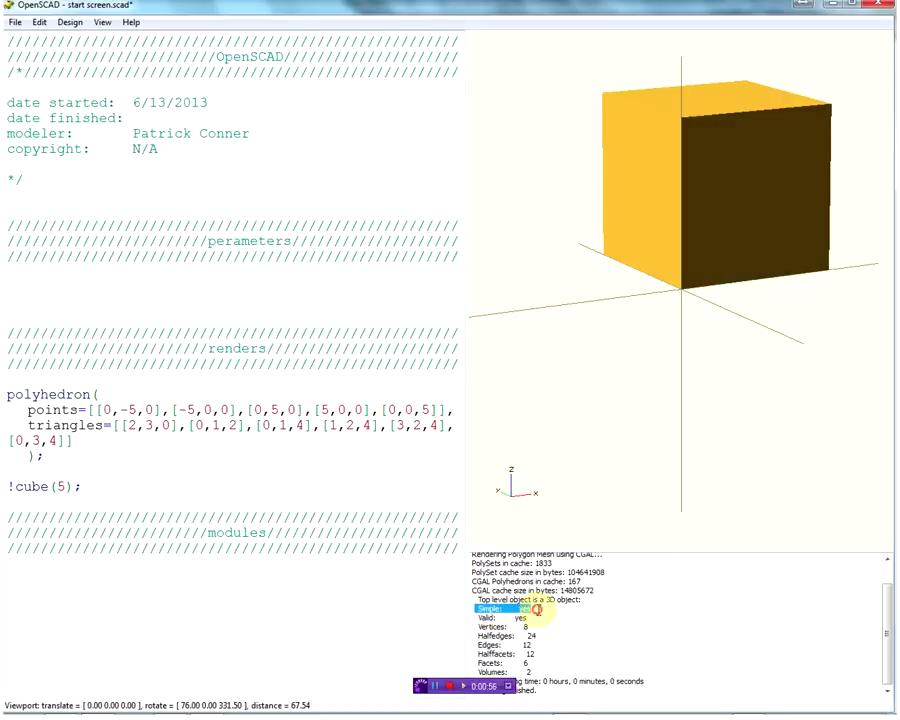
drag(474, 619, 533, 618)
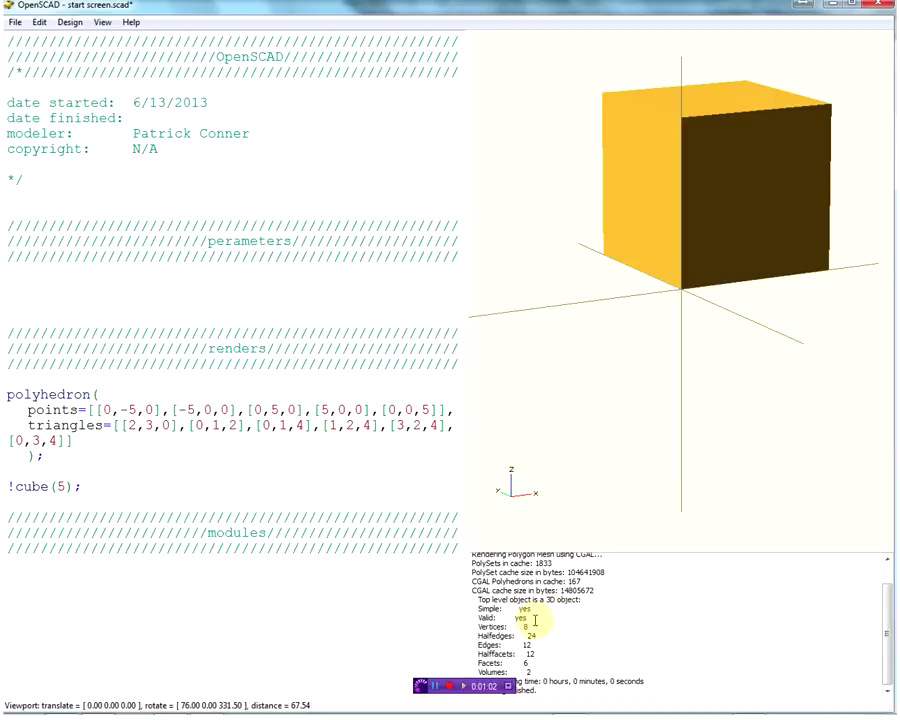
drag(530, 618, 467, 614)
click(588, 617)
click(72, 24)
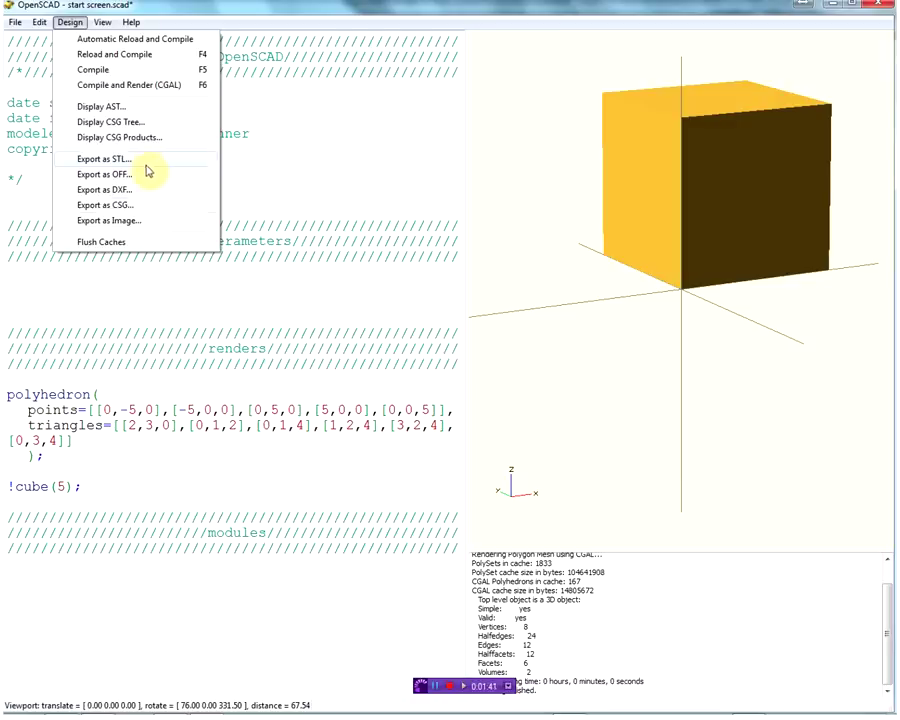
Step: Export the cube with Export as STL, saving it as '5mm cube' in the reference folder
click(95, 162)
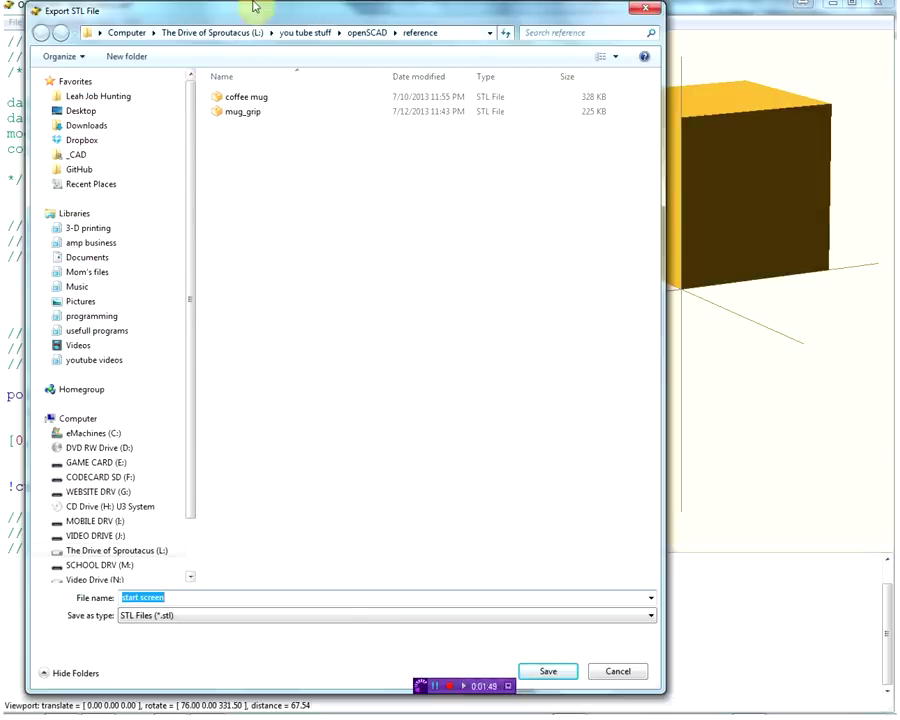
drag(255, 12, 402, 20)
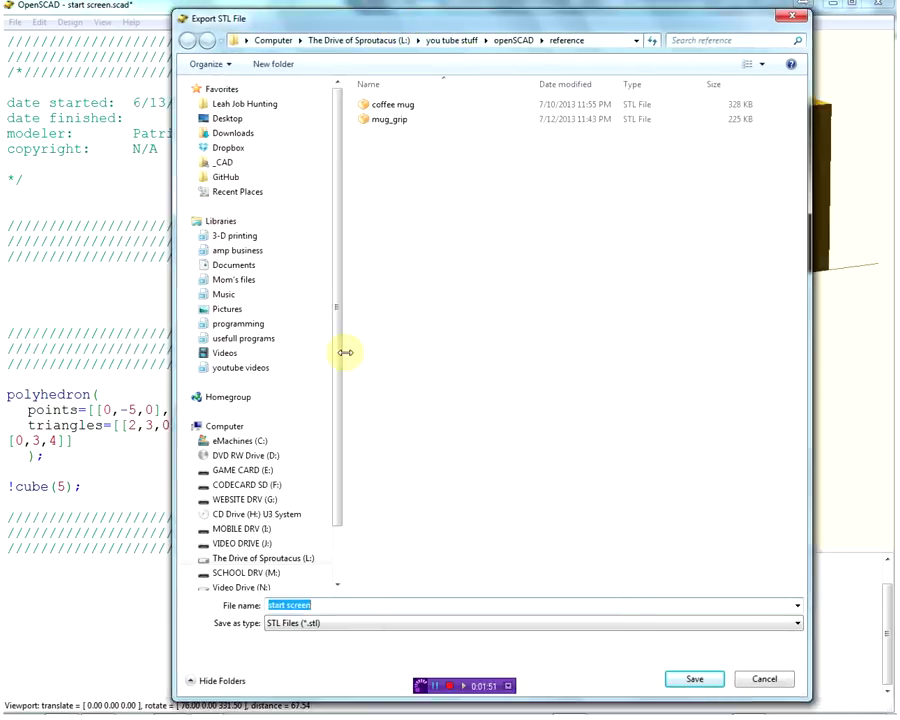
text(5mm cube)
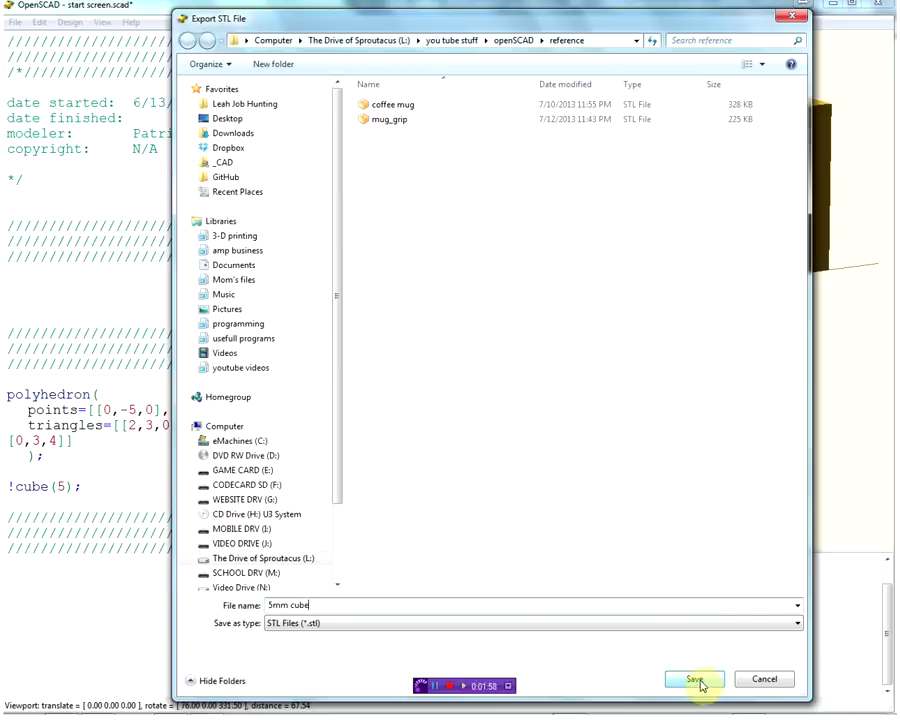
click(679, 625)
click(700, 681)
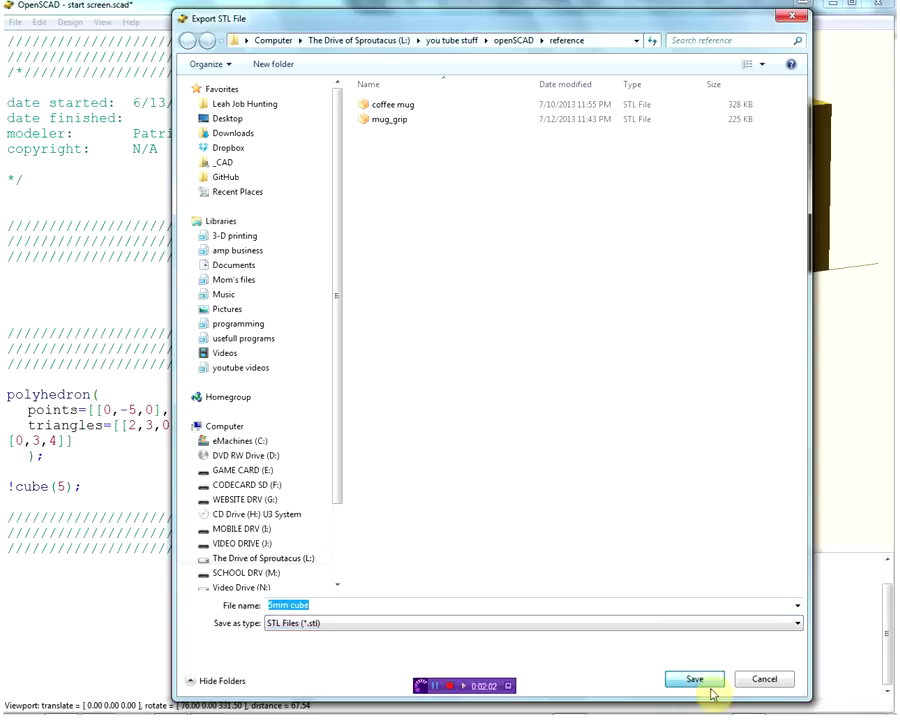
click(693, 678)
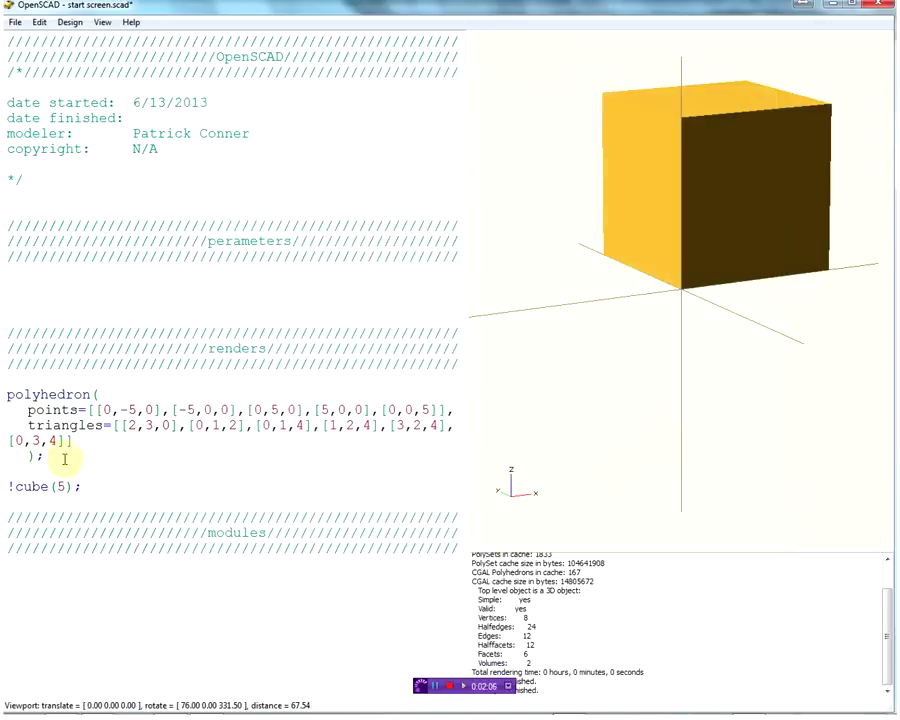
Step: Delete the !cube(5); line, then preview and fully render the remaining polyhedron pyramid
drag(95, 487, 5, 489)
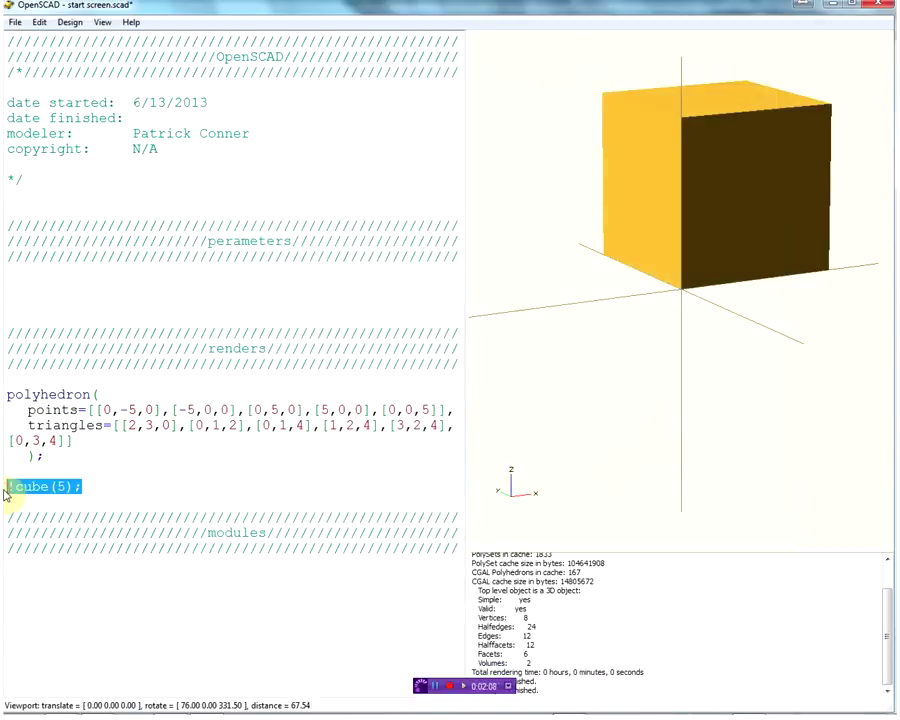
key(Delete)
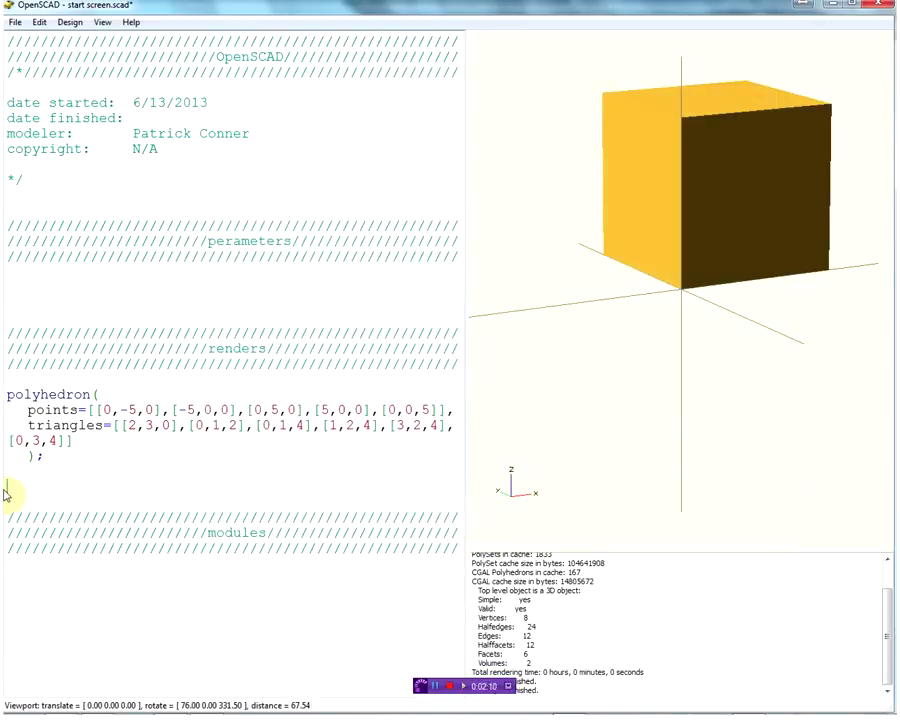
key(F5)
mouse_move(574, 304)
mouse_down()
mouse_move(678, 304)
mouse_move(590, 346)
mouse_move(496, 368)
mouse_move(580, 350)
mouse_move(682, 354)
mouse_move(784, 342)
mouse_up()
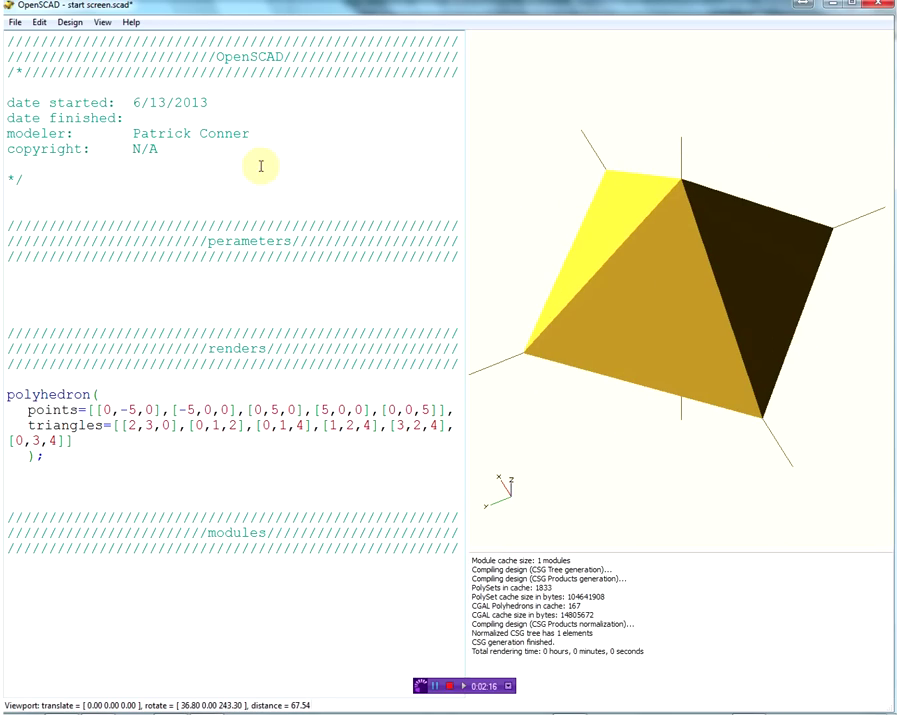
key(F6)
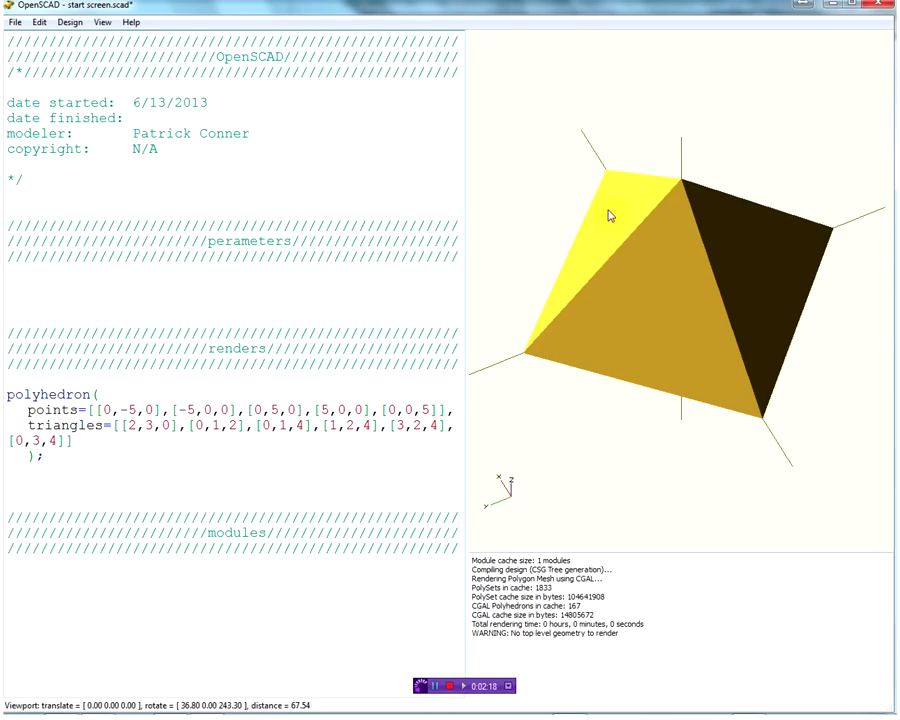
mouse_move(676, 306)
mouse_down()
mouse_move(660, 314)
mouse_move(545, 312)
mouse_move(755, 283)
mouse_move(599, 277)
mouse_move(540, 291)
mouse_move(790, 279)
mouse_move(707, 253)
mouse_move(464, 239)
mouse_move(5, 252)
mouse_move(679, 187)
mouse_move(30, 307)
mouse_move(703, 386)
mouse_move(678, 376)
mouse_move(673, 287)
mouse_move(743, 261)
mouse_move(846, 267)
mouse_move(731, 313)
mouse_move(735, 333)
mouse_up()
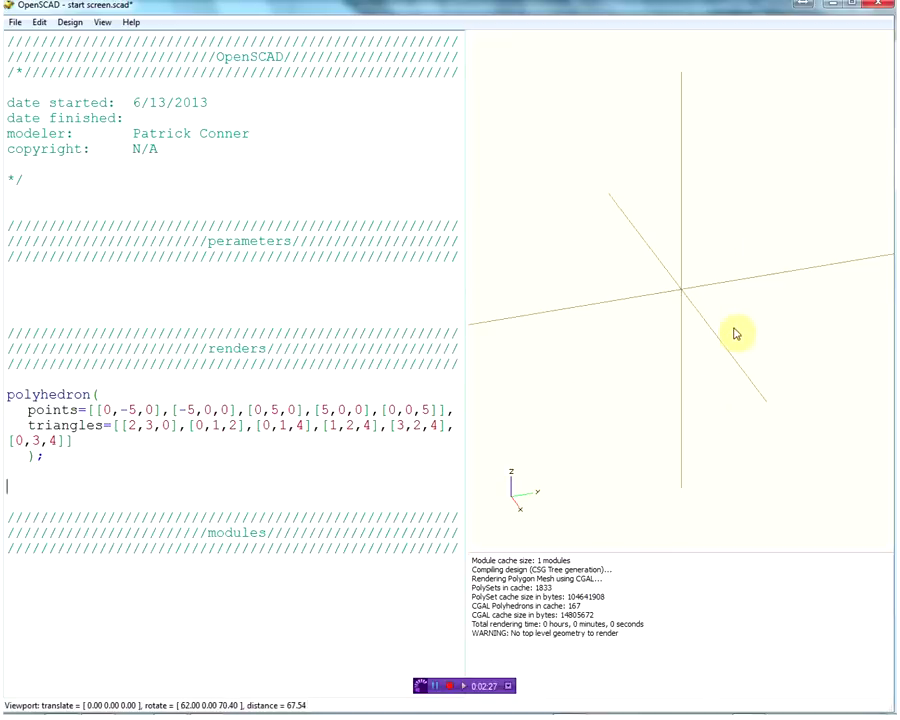
key(F5)
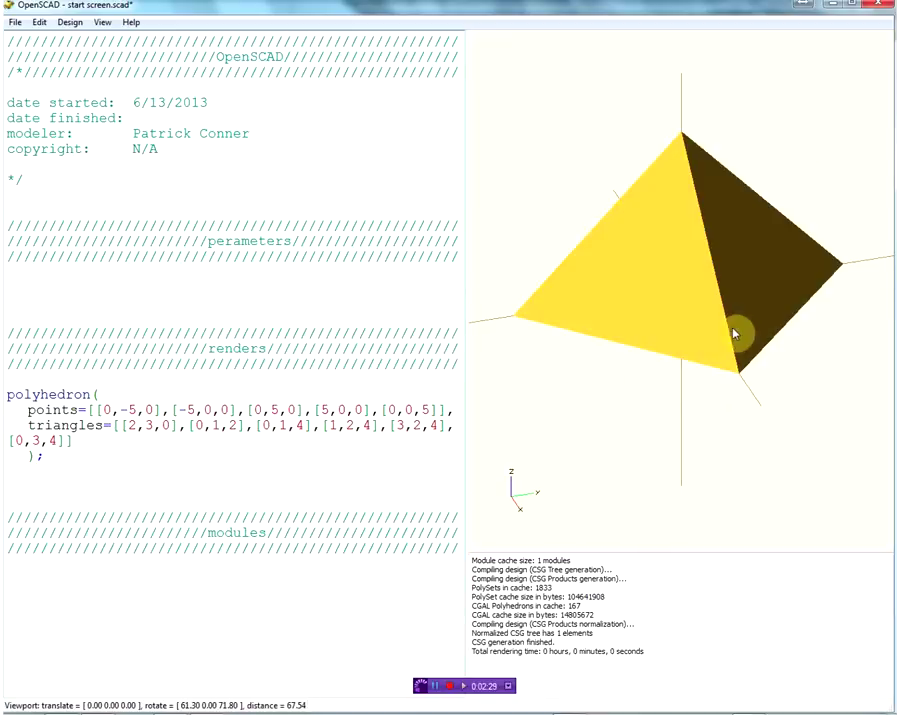
Step: Switch to Thrown Together display so inverted faces are coloured, and inspect the pyramid
click(101, 23)
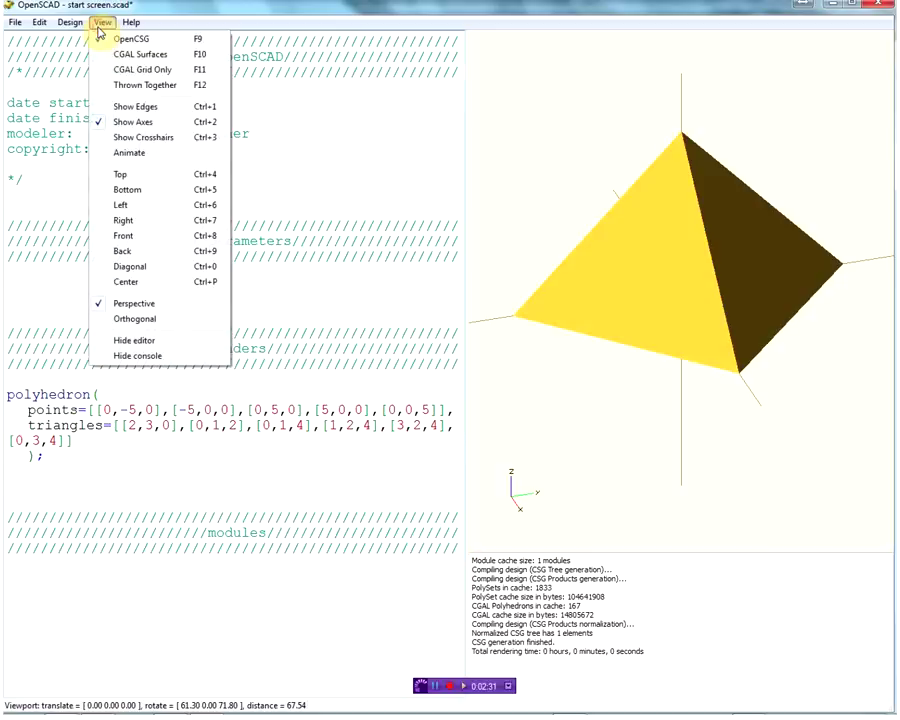
click(184, 86)
mouse_move(678, 238)
mouse_down()
mouse_move(796, 277)
mouse_move(729, 303)
mouse_move(653, 360)
mouse_move(685, 394)
mouse_move(822, 376)
mouse_move(785, 325)
mouse_move(763, 217)
mouse_move(739, 185)
mouse_move(621, 207)
mouse_move(757, 273)
mouse_move(783, 310)
mouse_move(729, 305)
mouse_up()
mouse_move(607, 328)
mouse_down()
mouse_move(765, 376)
mouse_move(663, 372)
mouse_move(595, 356)
mouse_move(623, 319)
mouse_move(476, 267)
mouse_up()
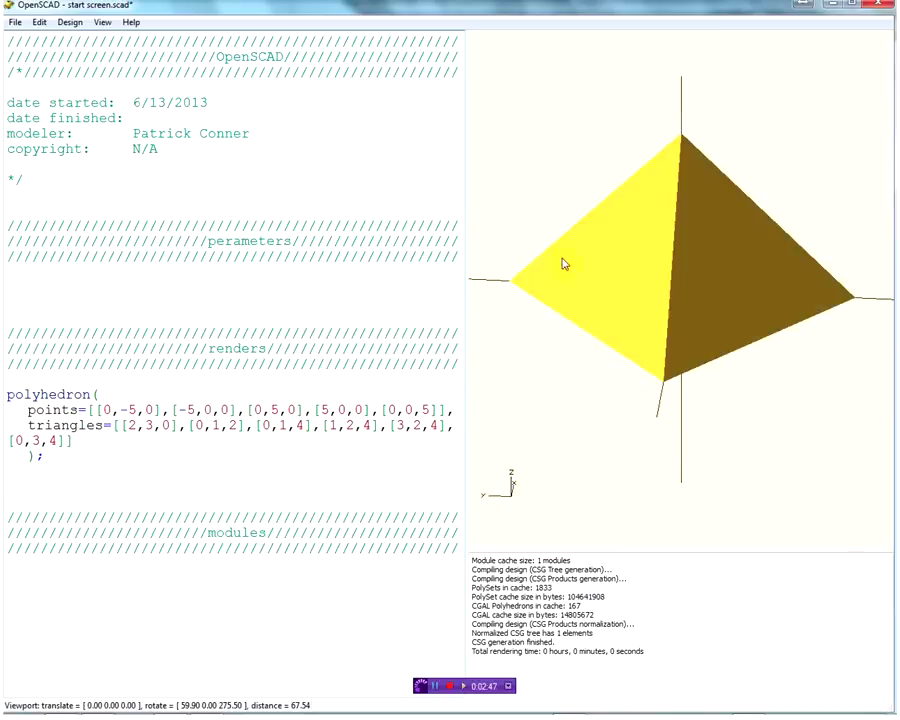
key(F12)
Step: Reverse the first triangle's vertex order to [3,2,0], checking the magenta and yellow faces
drag(740, 310, 759, 318)
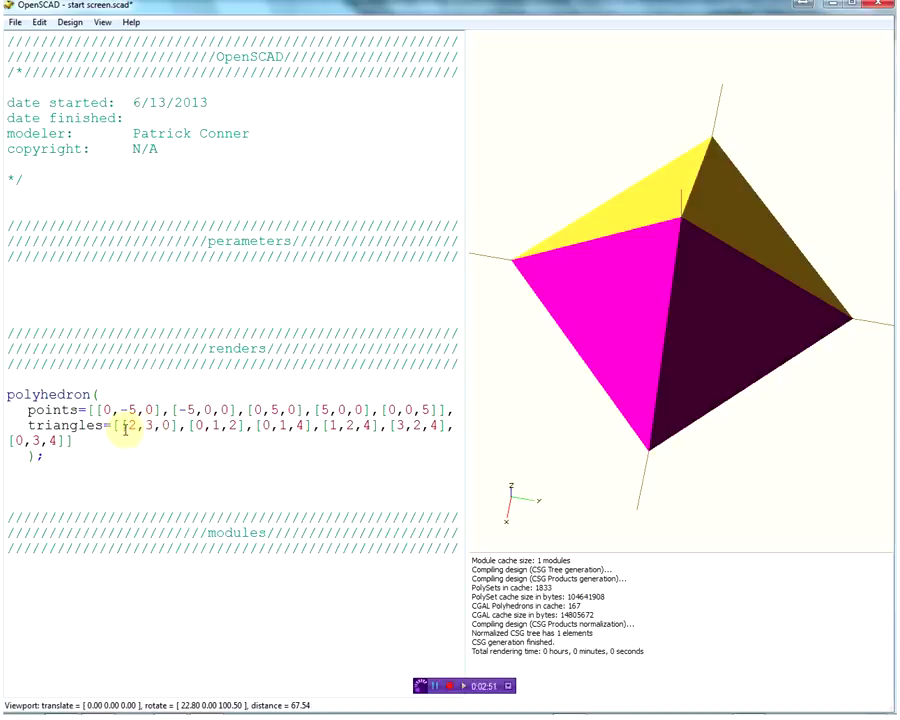
drag(124, 428, 126, 436)
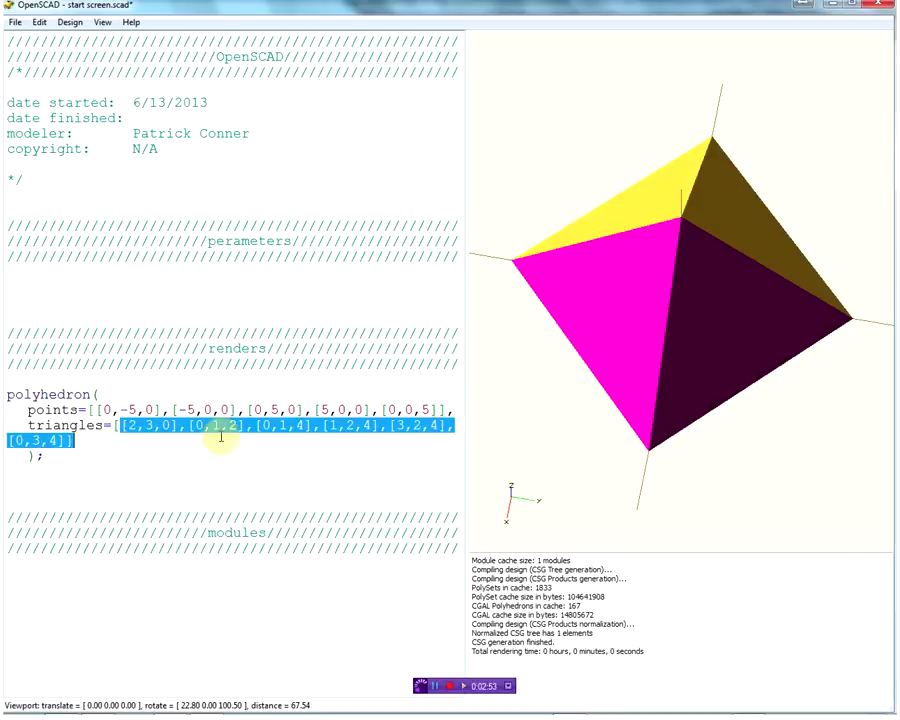
click(150, 470)
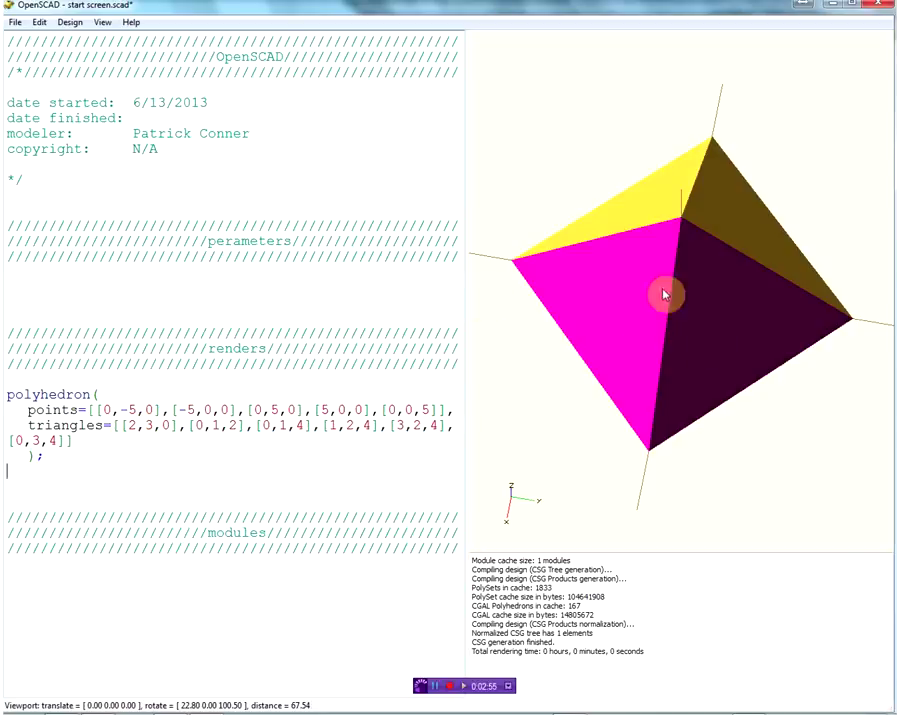
mouse_move(647, 357)
mouse_down()
mouse_move(558, 331)
mouse_move(768, 362)
mouse_move(748, 366)
mouse_up()
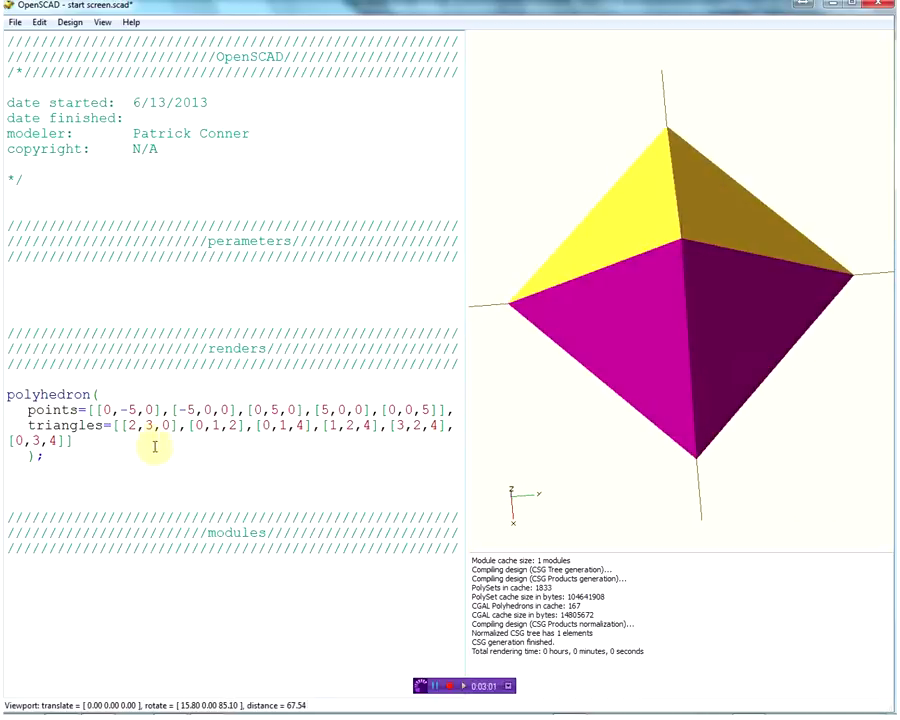
double_click(131, 425)
text(3)
double_click(148, 425)
text(2)
Step: Change the second triangle to [1,0,2] and re-preview the polyhedron
drag(653, 378, 707, 239)
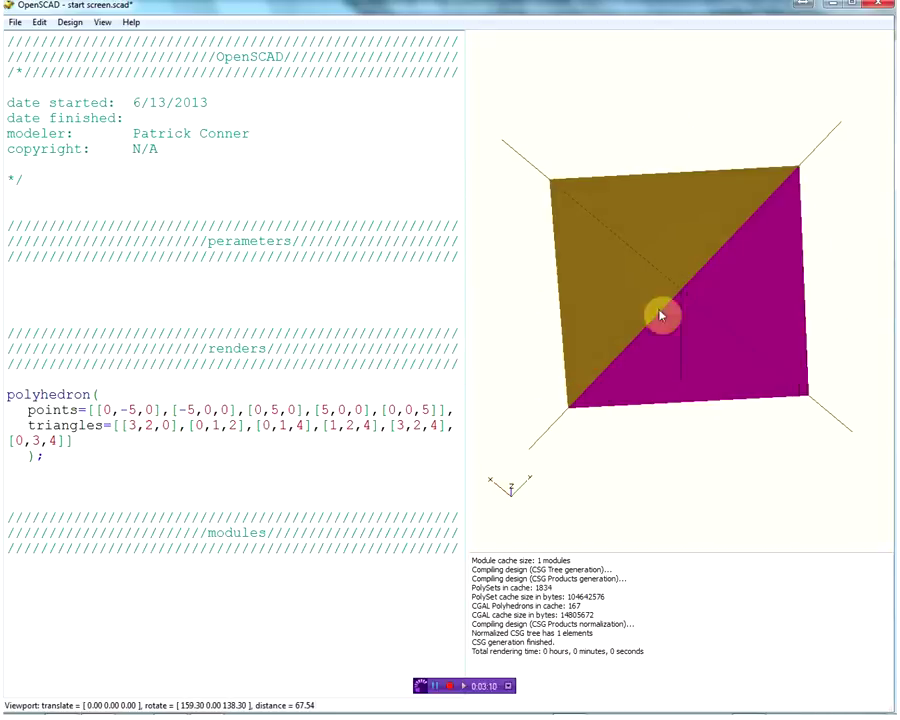
click(213, 425)
text(0)
double_click(197, 425)
text(1,)
key(F5)
mouse_move(632, 368)
mouse_down()
mouse_move(687, 360)
mouse_move(707, 434)
mouse_move(693, 438)
mouse_up()
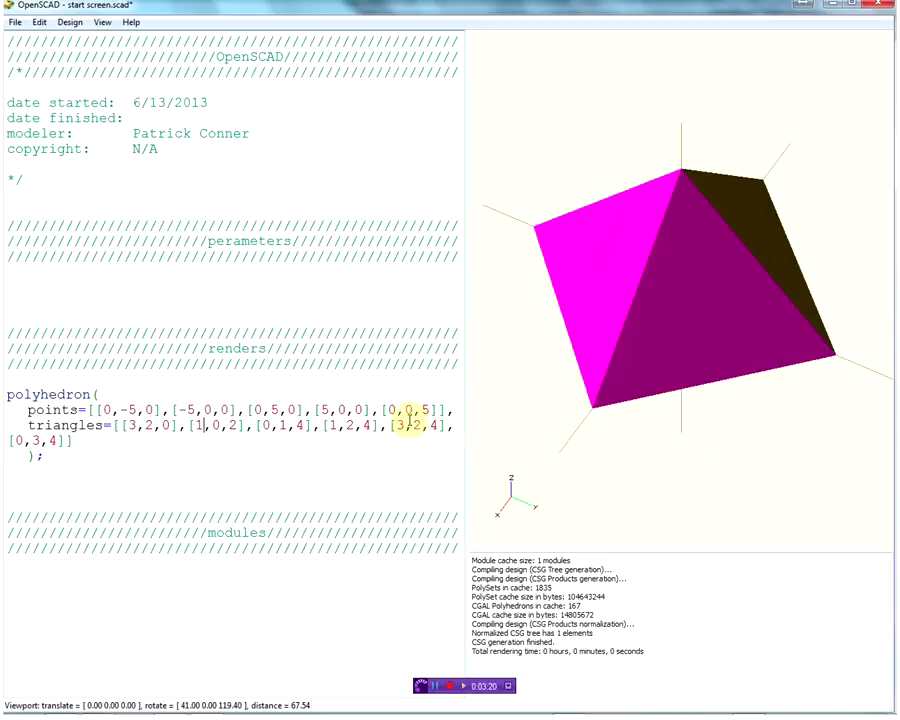
Step: Try reordering the third triangle to [1,0,4], then undo it back to [0,1,4]
double_click(281, 426)
text(0)
double_click(267, 426)
text(1,)
drag(706, 318, 618, 316)
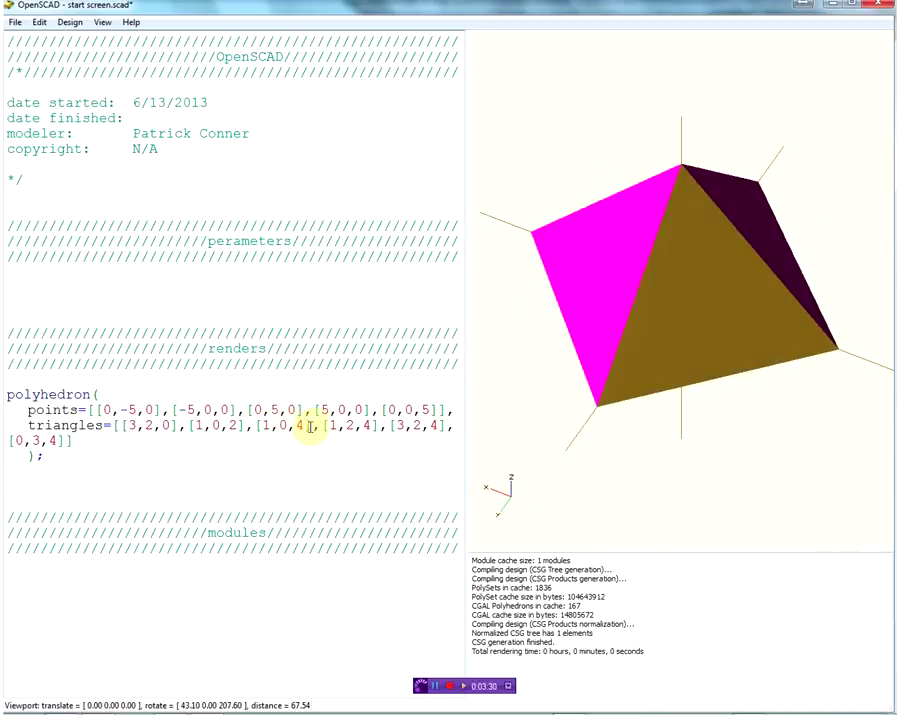
key(ctrl+z)
key(ctrl+z)
Step: Reorder the fourth triangle from [1,2,4] to [2,1,4] and re-preview the pyramid
drag(576, 344, 660, 316)
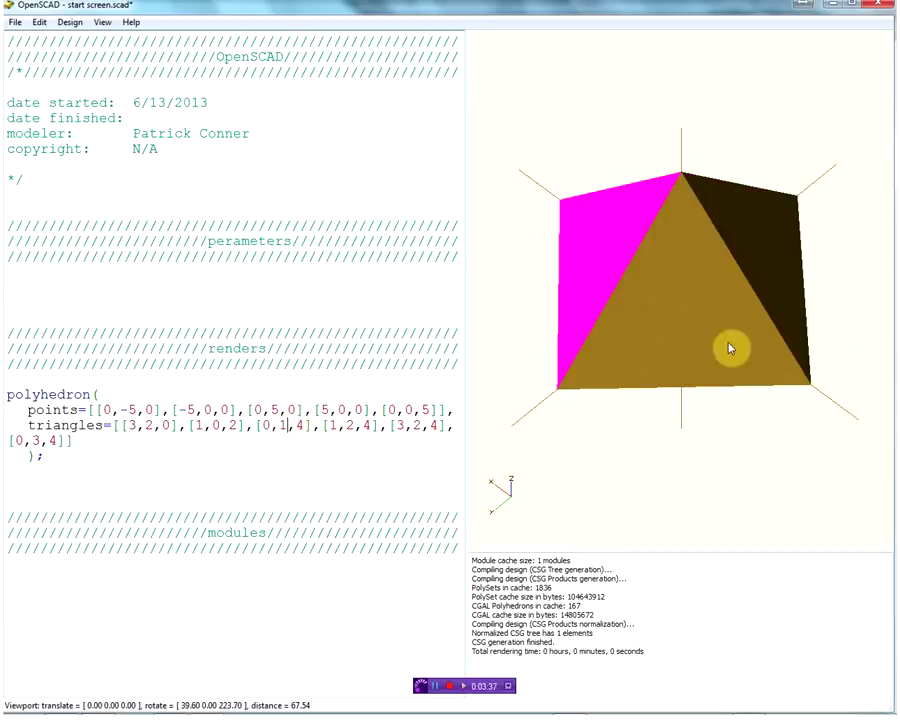
drag(727, 345, 673, 342)
double_click(333, 425)
text(2)
double_click(349, 425)
text(1)
key(F5)
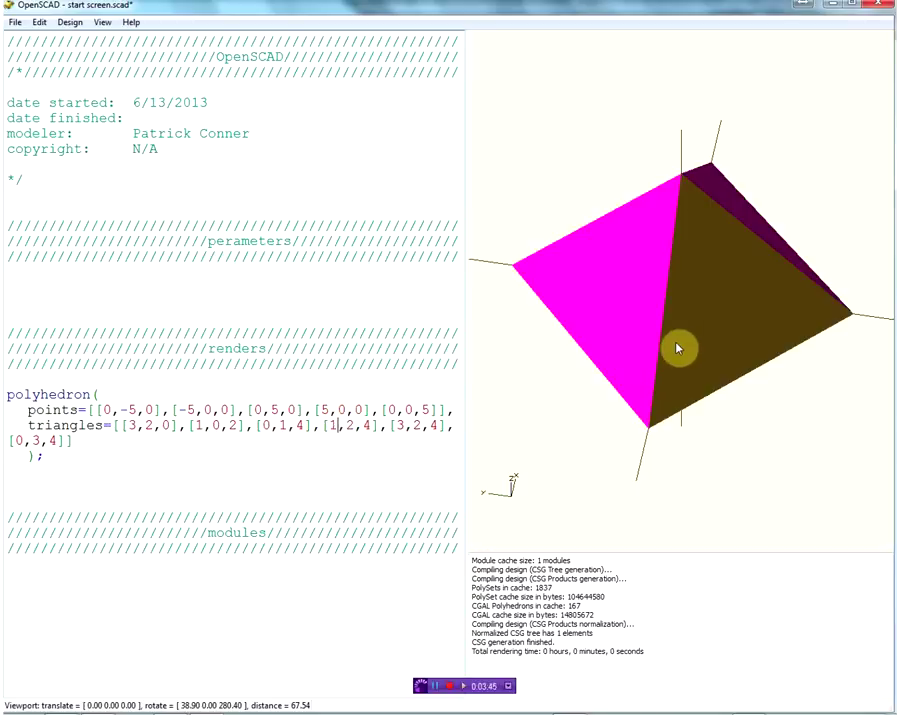
key(F5)
Step: Set the next triangle's first two indices to 2 and 3
double_click(399, 425)
text(2)
double_click(417, 425)
text(3)
drag(727, 318, 635, 350)
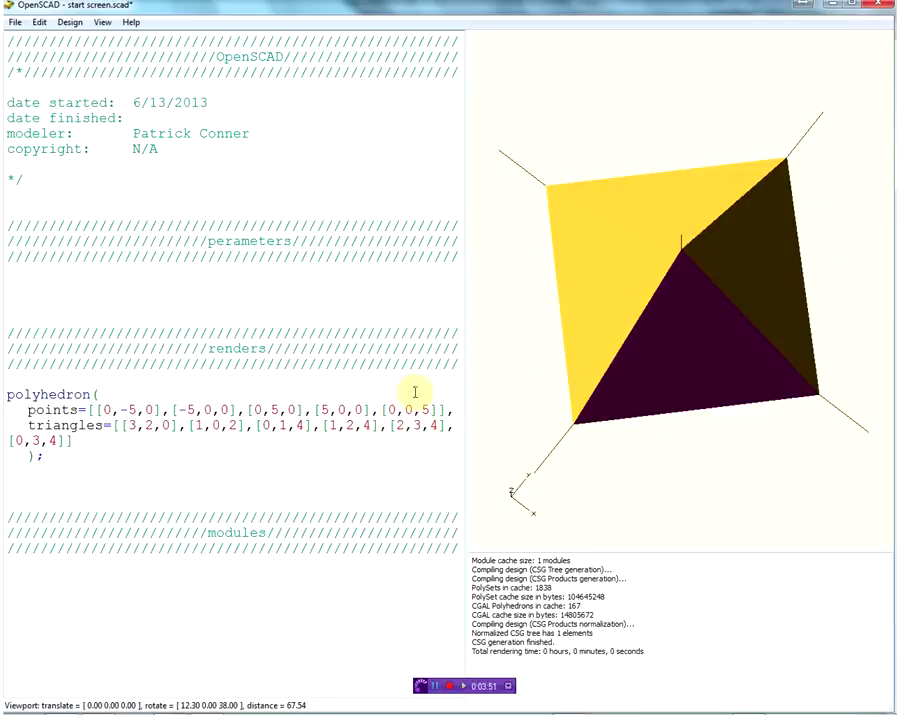
Step: Change the last triangle to [3,0,4] and fully render the pyramid with F6
double_click(37, 441)
text(0)
double_click(18, 441)
text(3)
mouse_move(600, 340)
mouse_down()
mouse_move(657, 311)
mouse_move(639, 293)
mouse_move(689, 249)
mouse_move(681, 263)
mouse_up()
key(F6)
drag(709, 301, 637, 347)
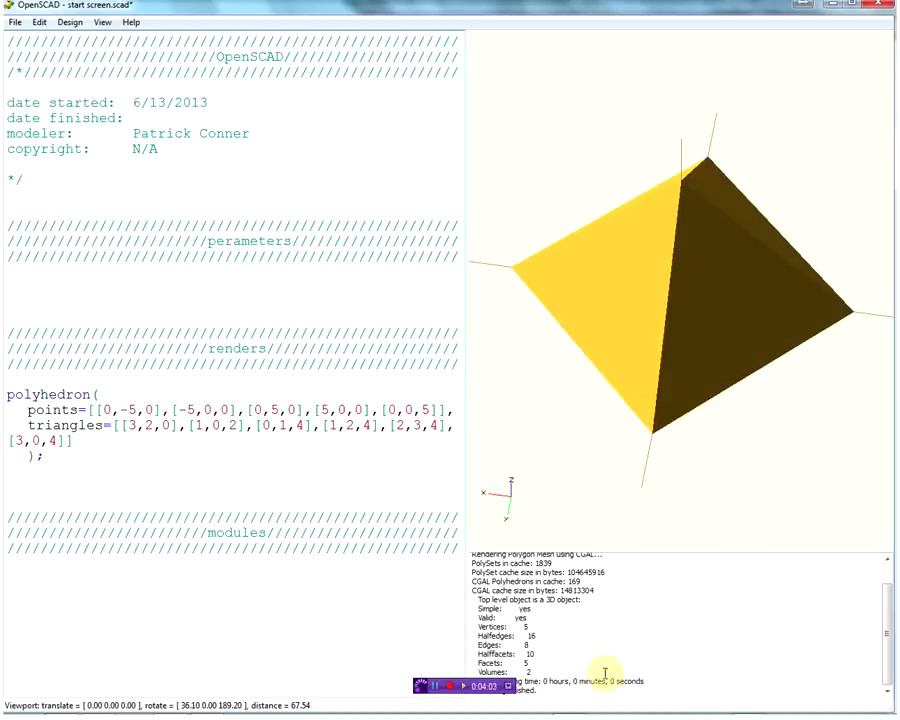
Step: Export the pyramid with Design > Export as STL under the file name 'pyramid'
click(70, 22)
key(Right)
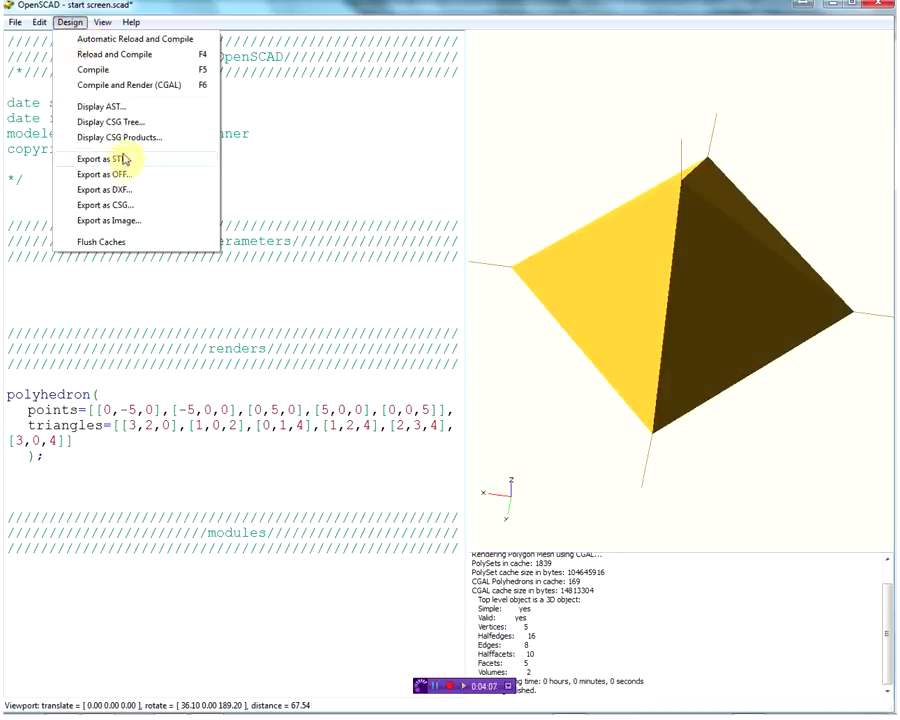
click(121, 156)
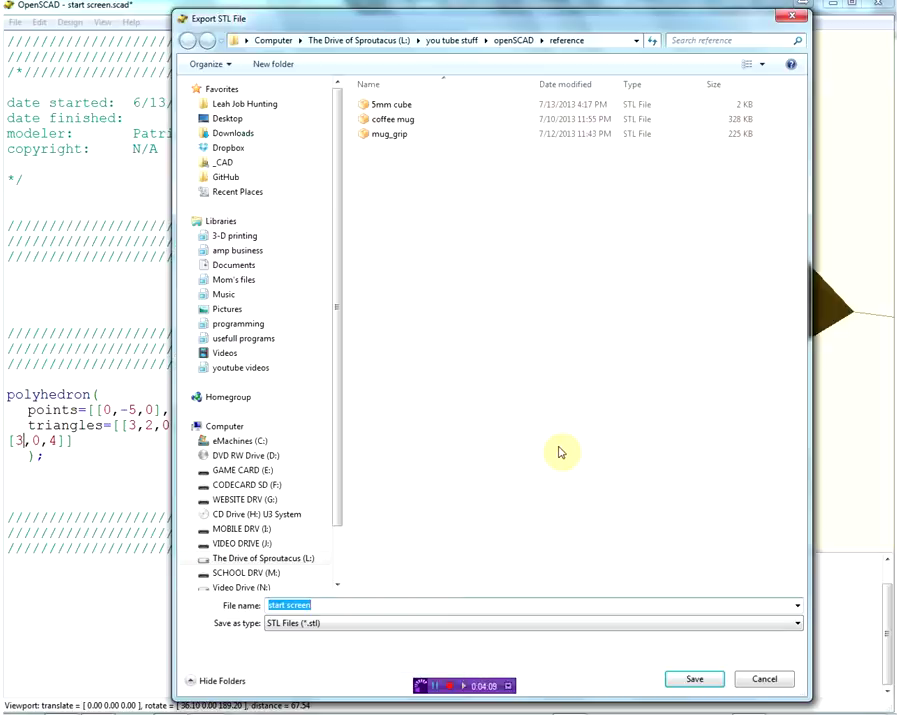
text(pyramid)
key(Return)
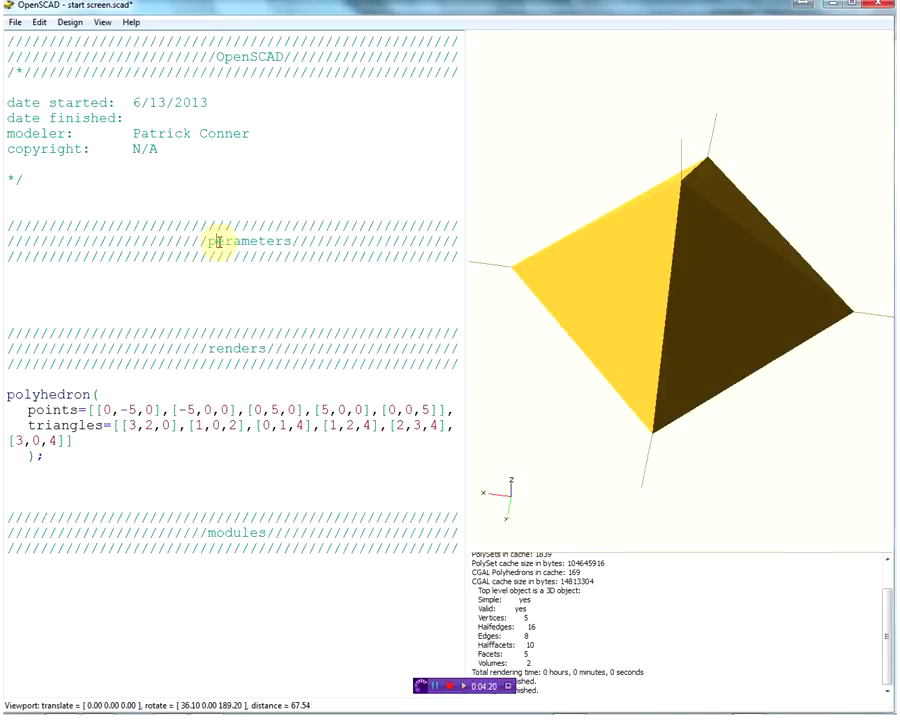
drag(217, 241, 226, 241)
click(299, 241)
mouse_move(721, 351)
mouse_down()
mouse_move(599, 332)
mouse_move(685, 328)
mouse_up()
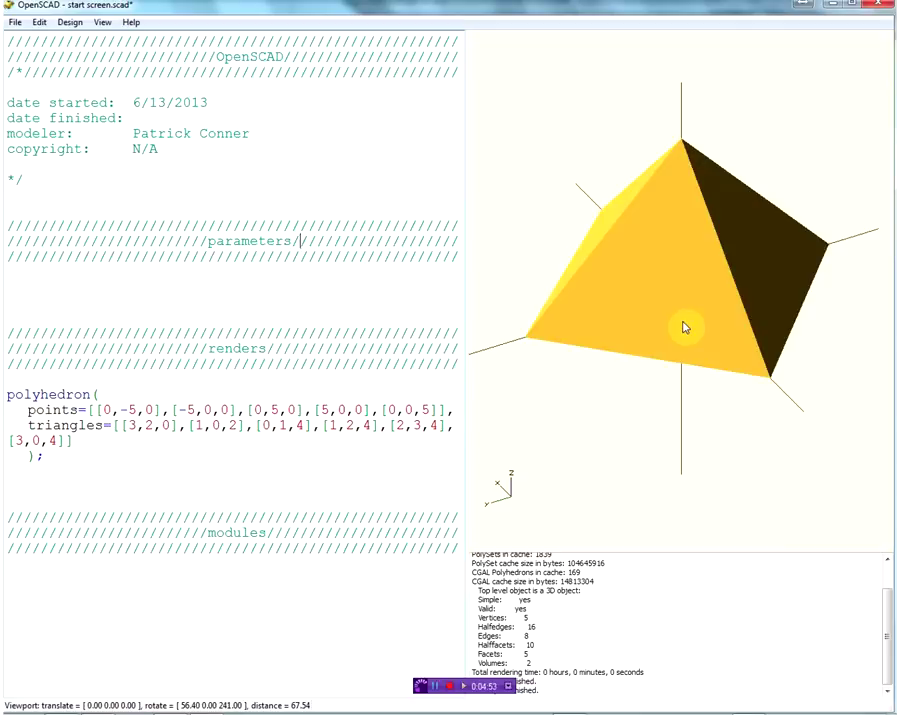
mouse_move(804, 235)
mouse_down()
mouse_move(760, 314)
mouse_move(646, 267)
mouse_move(838, 281)
mouse_move(727, 286)
mouse_move(800, 316)
mouse_up()
mouse_move(708, 351)
mouse_down()
mouse_move(727, 356)
mouse_move(723, 388)
mouse_move(665, 378)
mouse_up()
mouse_move(689, 480)
mouse_down()
mouse_move(649, 476)
mouse_move(595, 438)
mouse_move(668, 416)
mouse_up()
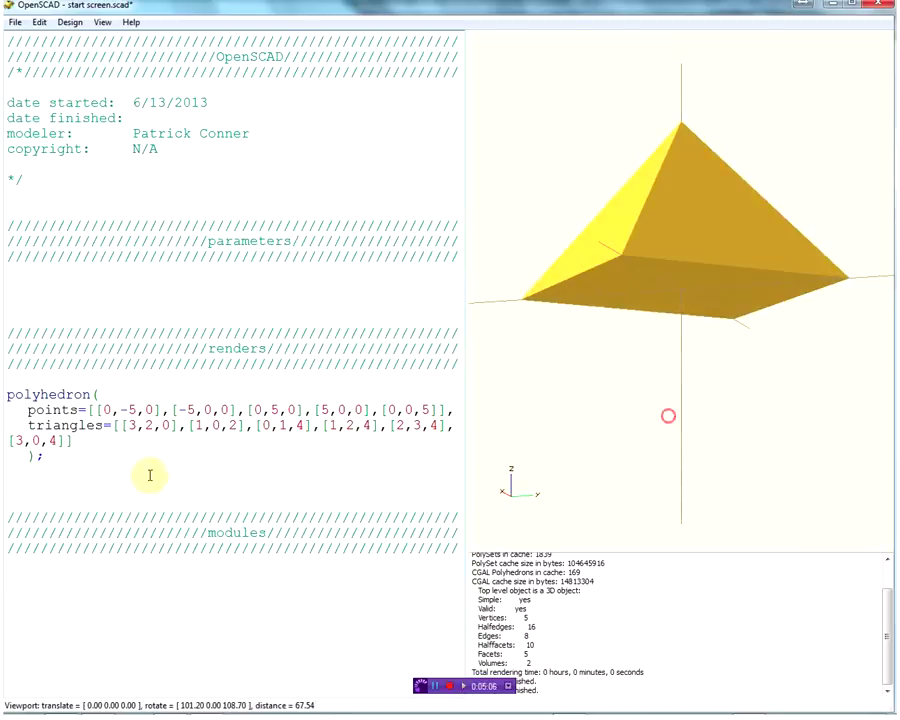
click(44, 458)
Step: Replace the polyhedron block with cube(20);, preview it, and try Design > Export as DXF
drag(44, 458, 8, 394)
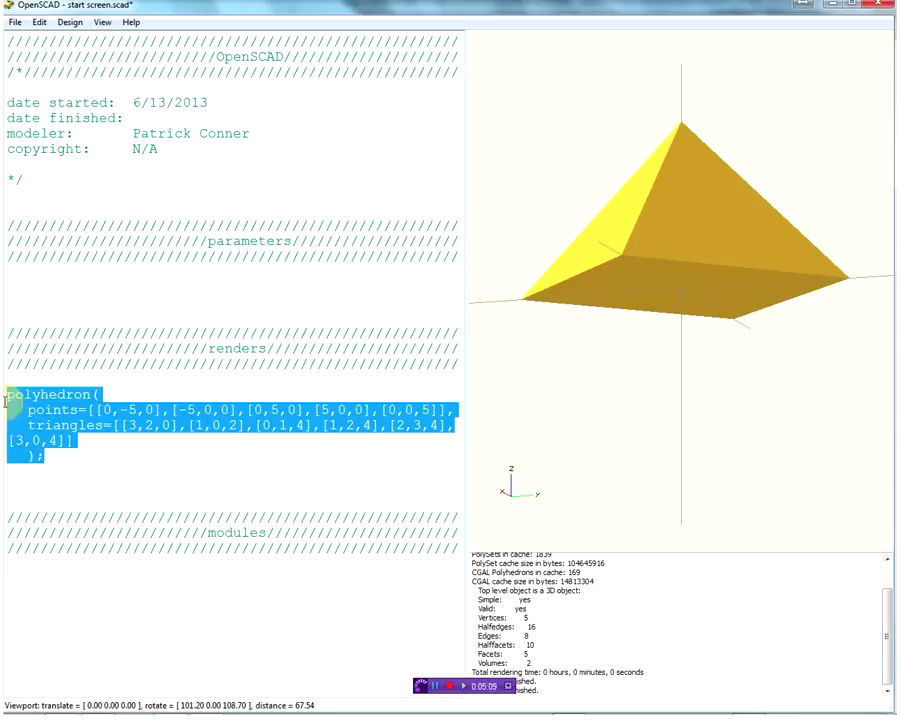
key(Delete)
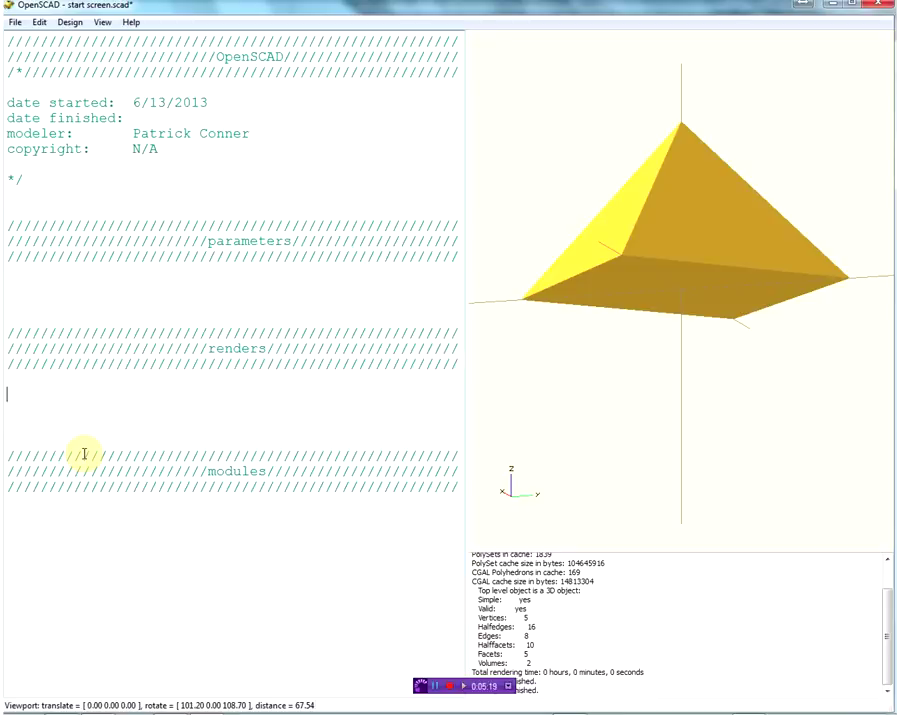
text(cube(20);)
key(F5)
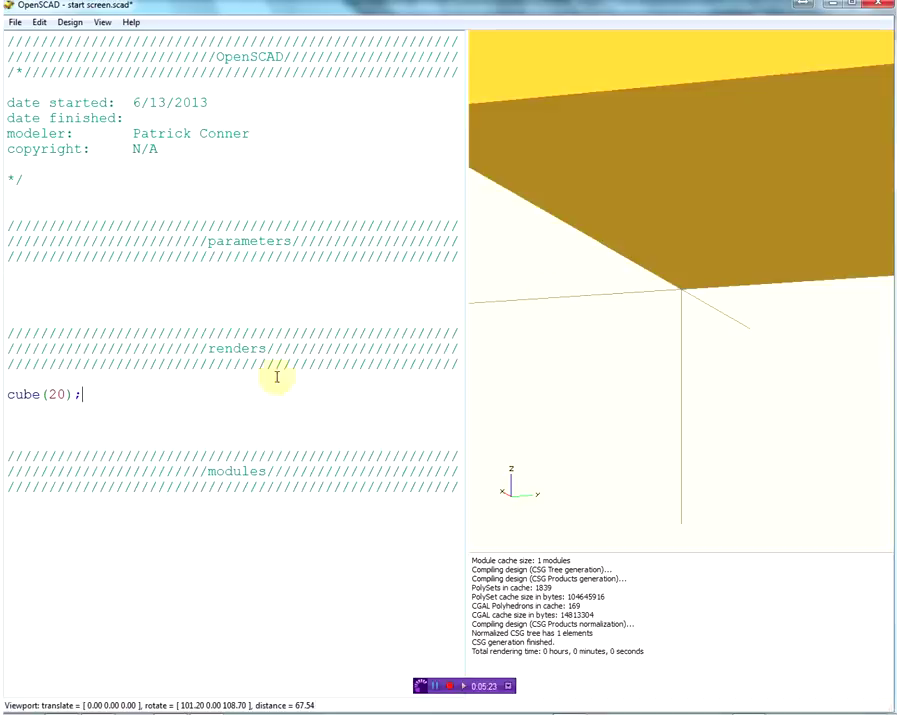
scroll(674, 246, down, 7)
scroll(678, 246, down, 5)
drag(681, 244, 659, 270)
scroll(664, 266, down, 1)
click(71, 27)
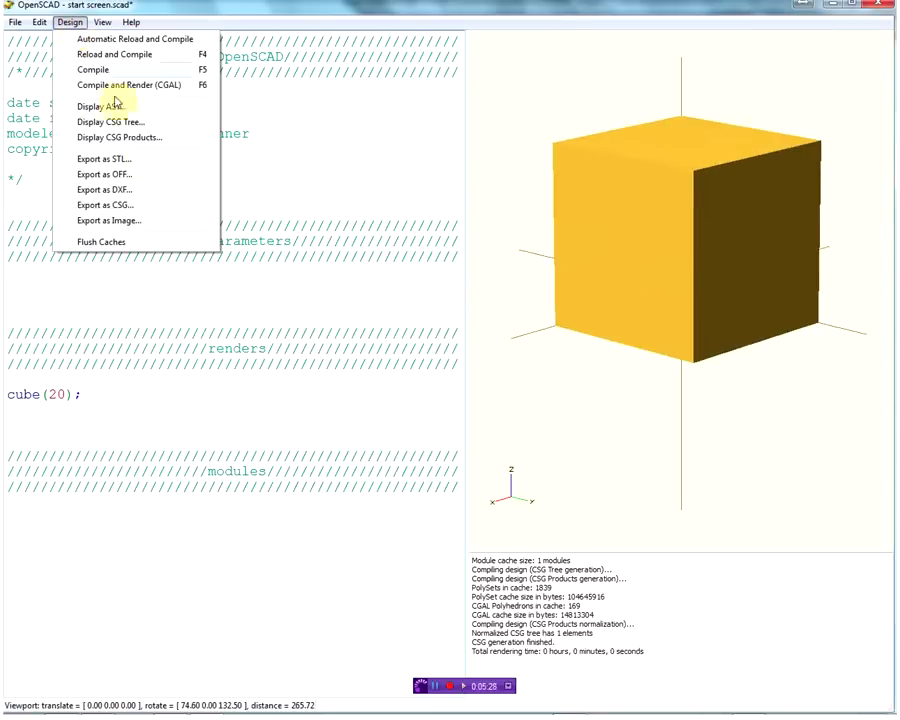
click(152, 197)
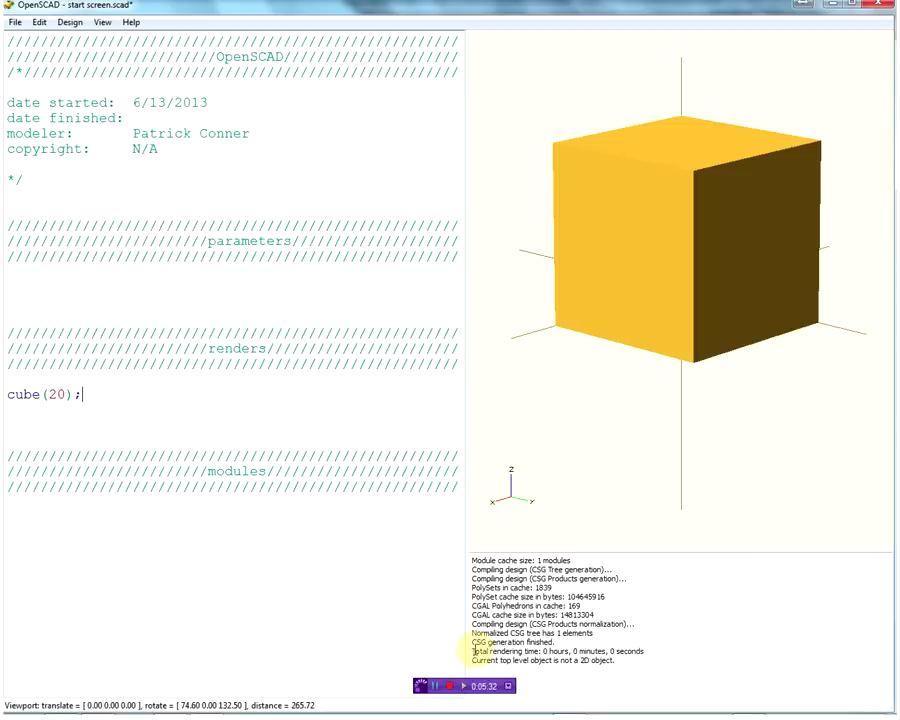
Step: After the not-a-2D-object error, change cube to square and preview and render square(20)
drag(477, 661, 615, 664)
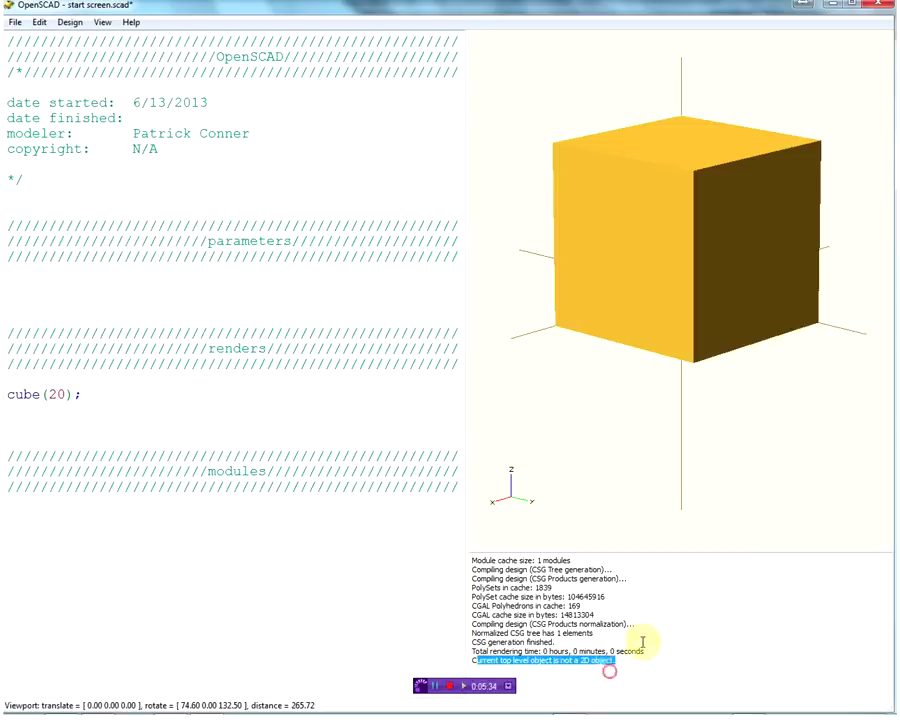
click(38, 398)
drag(42, 396, 7, 396)
text(square)
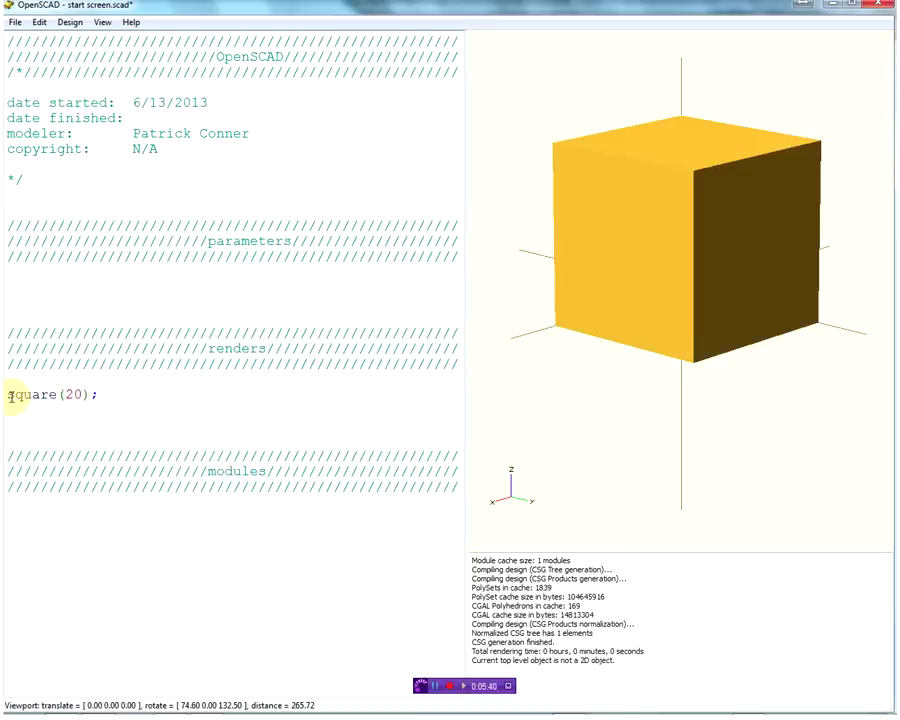
key(F5)
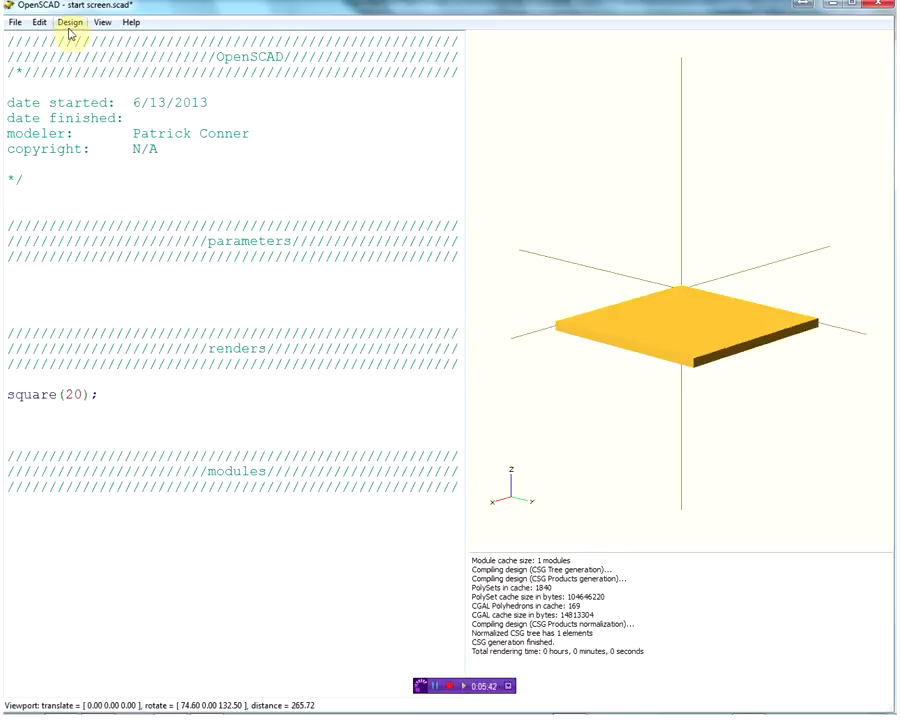
key(F6)
mouse_move(638, 314)
mouse_down()
mouse_move(625, 371)
mouse_move(582, 313)
mouse_move(670, 304)
mouse_move(674, 292)
mouse_move(657, 311)
mouse_move(673, 313)
mouse_move(665, 335)
mouse_up()
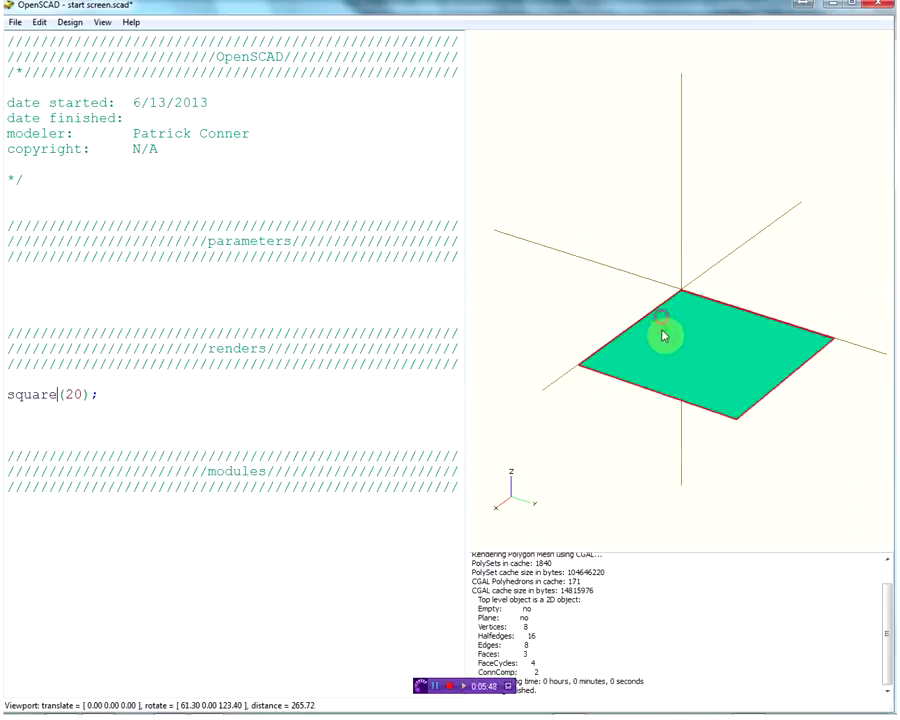
Step: Check the render statistics in the console and start Design > Export as DXF
click(534, 608)
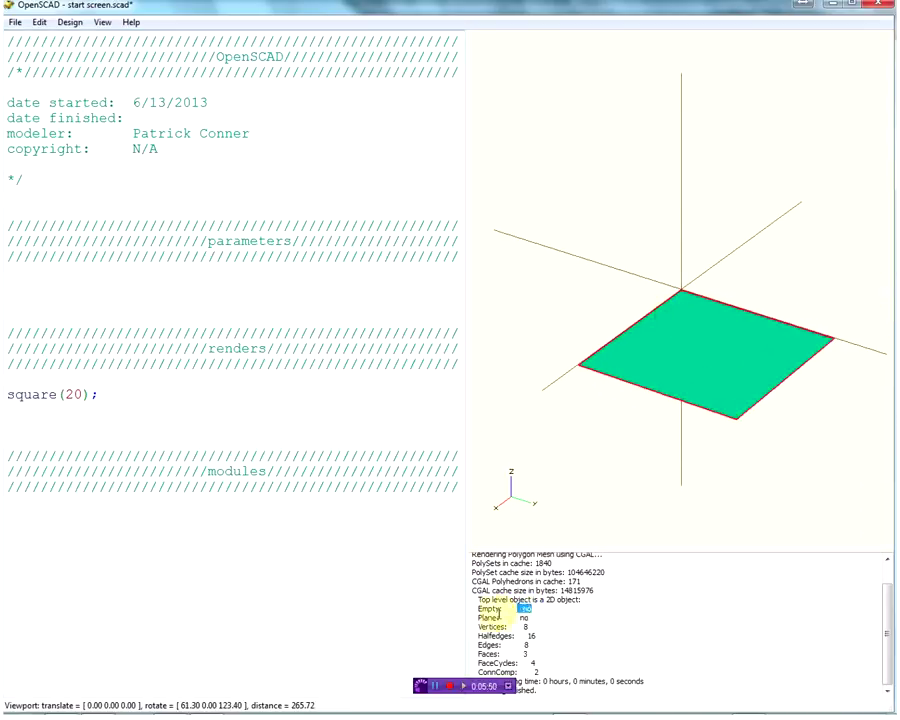
drag(476, 609, 532, 609)
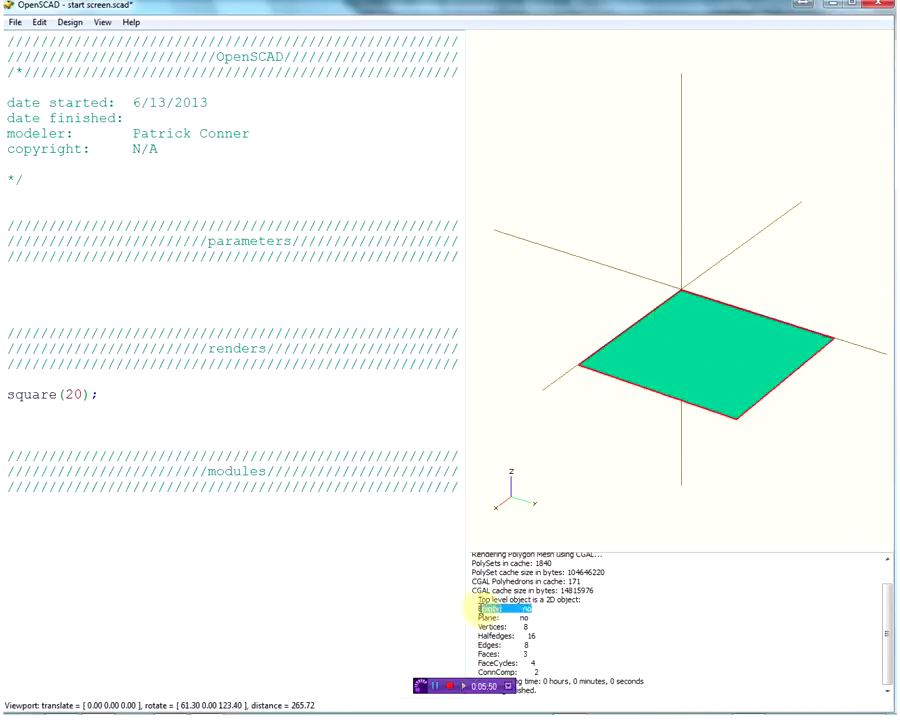
drag(474, 617, 532, 615)
click(540, 624)
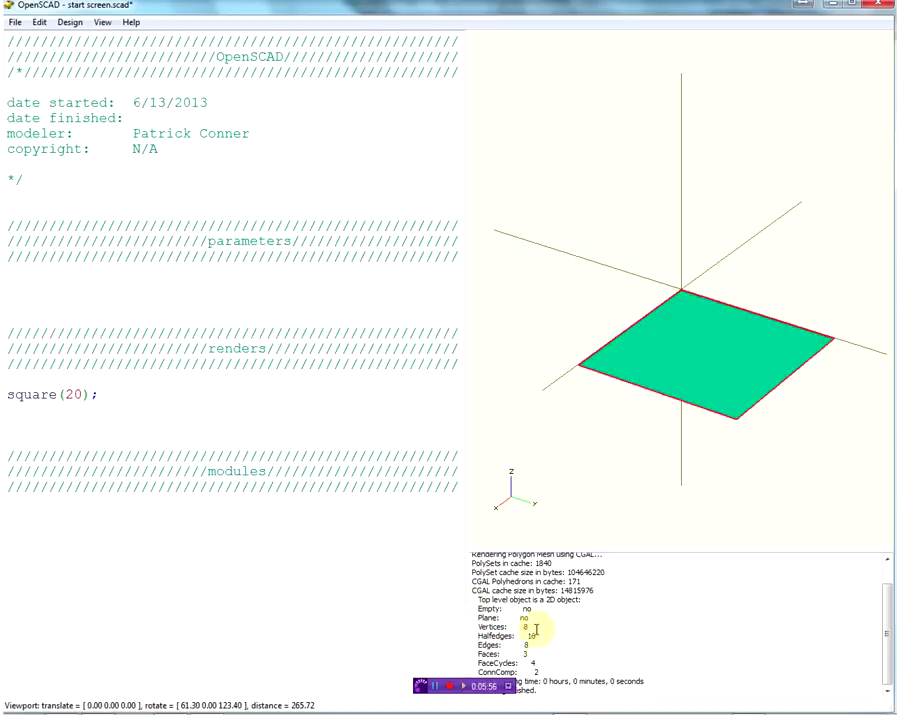
click(78, 22)
click(143, 190)
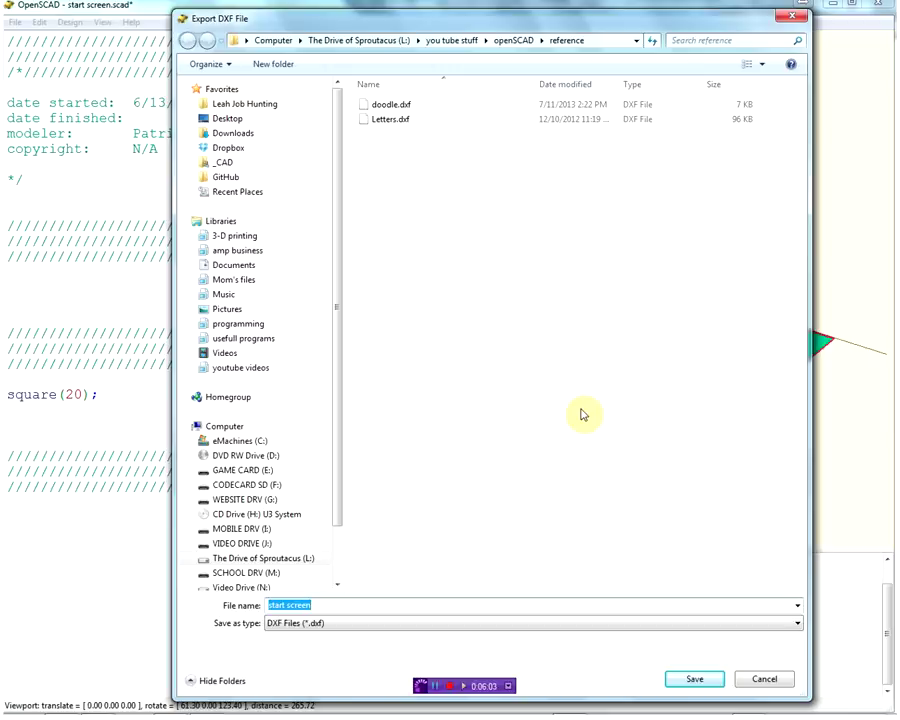
Step: Save the square as the DXF file 'square' and orbit to view it edge-on
text(sq)
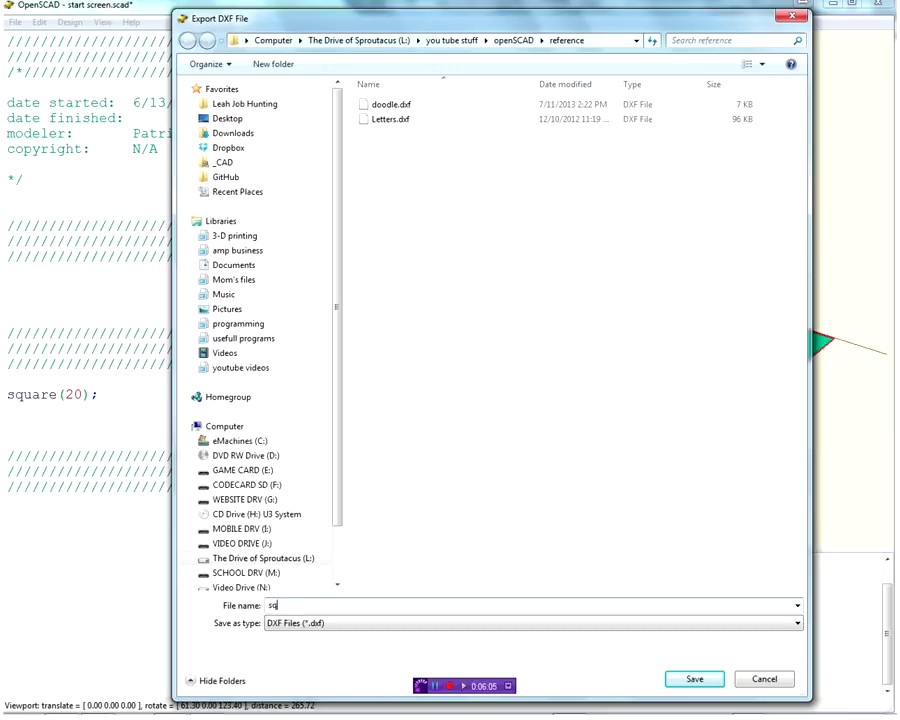
text(uare)
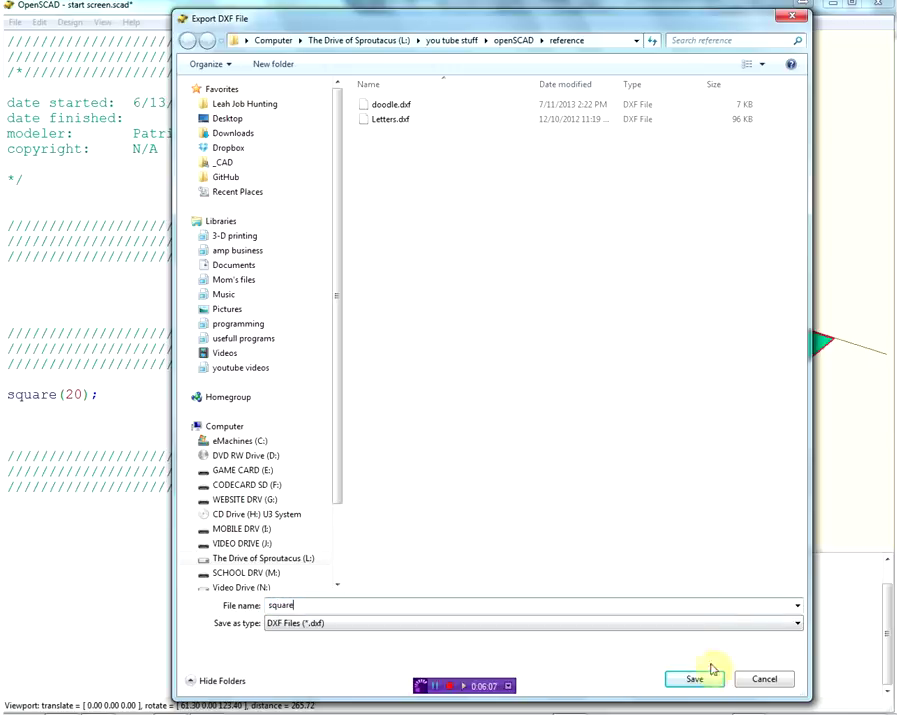
click(703, 682)
mouse_move(730, 484)
mouse_down()
mouse_move(681, 412)
mouse_move(629, 444)
mouse_move(629, 488)
mouse_move(729, 504)
mouse_move(713, 490)
mouse_move(558, 456)
mouse_move(771, 399)
mouse_move(697, 438)
mouse_move(720, 443)
mouse_move(714, 432)
mouse_up()
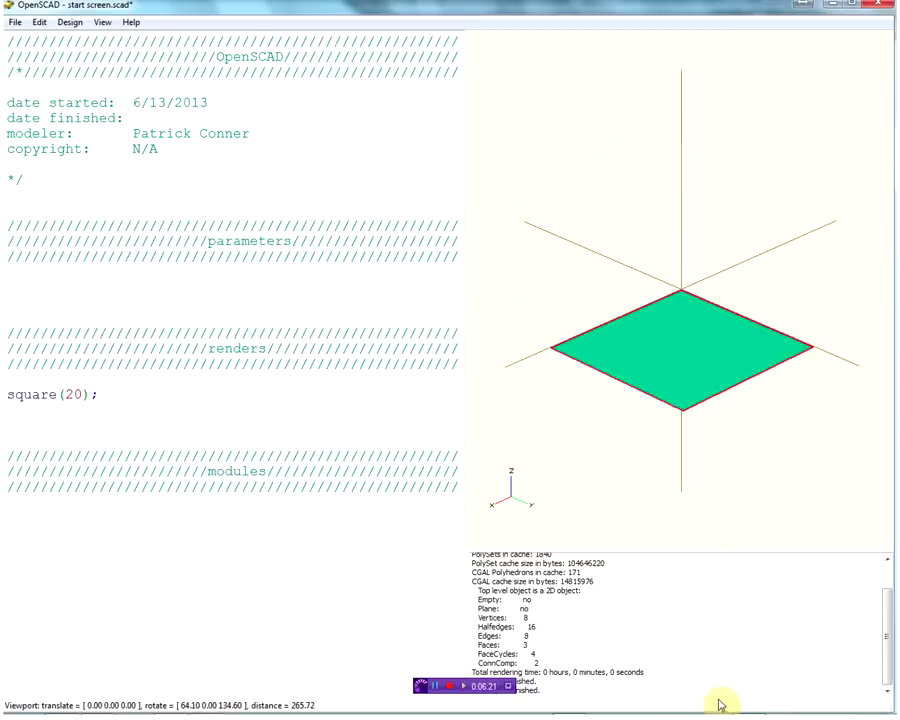
Step: Delete the square(20); line and re-preview, leaving only the axes visible
mouse_move(688, 398)
mouse_down()
mouse_move(677, 392)
mouse_move(693, 416)
mouse_move(689, 452)
mouse_move(650, 414)
mouse_move(595, 390)
mouse_move(673, 394)
mouse_up()
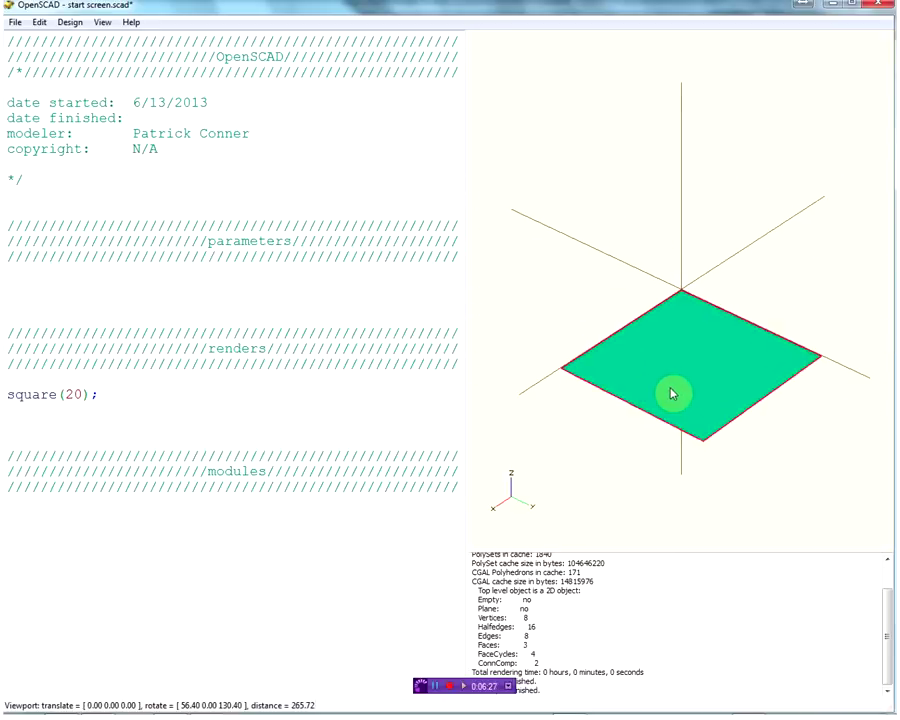
scroll(672, 393, up, 2)
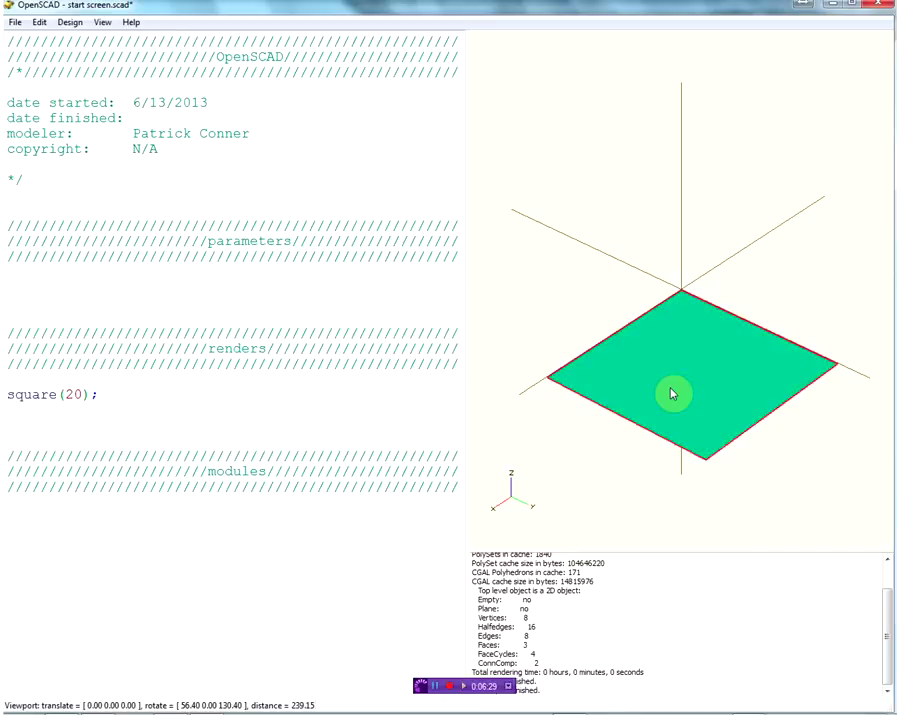
scroll(672, 393, up, 1)
scroll(672, 393, up, 1)
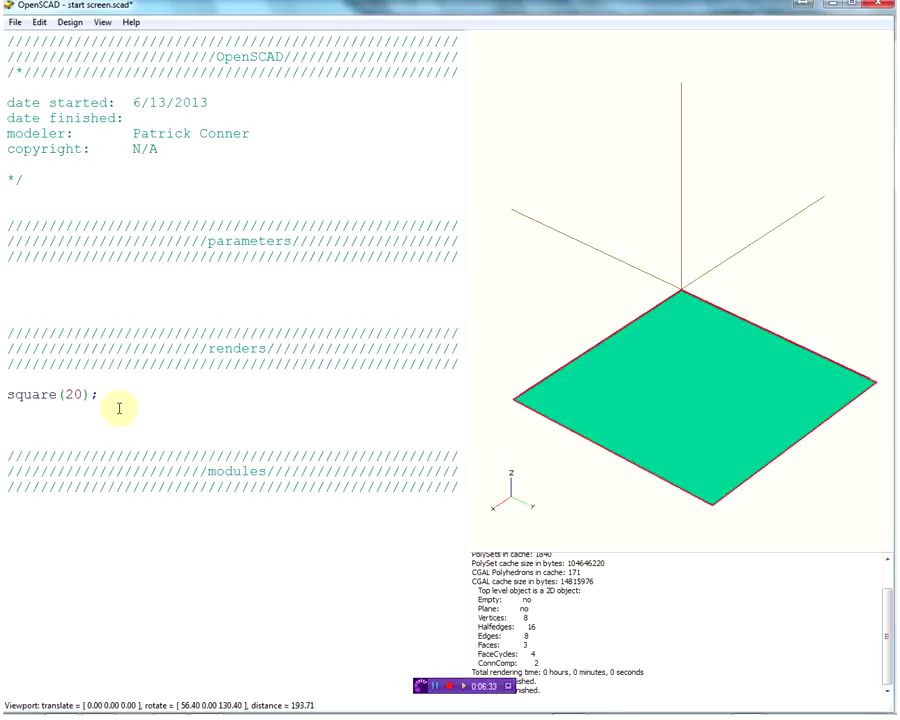
drag(98, 394, 5, 397)
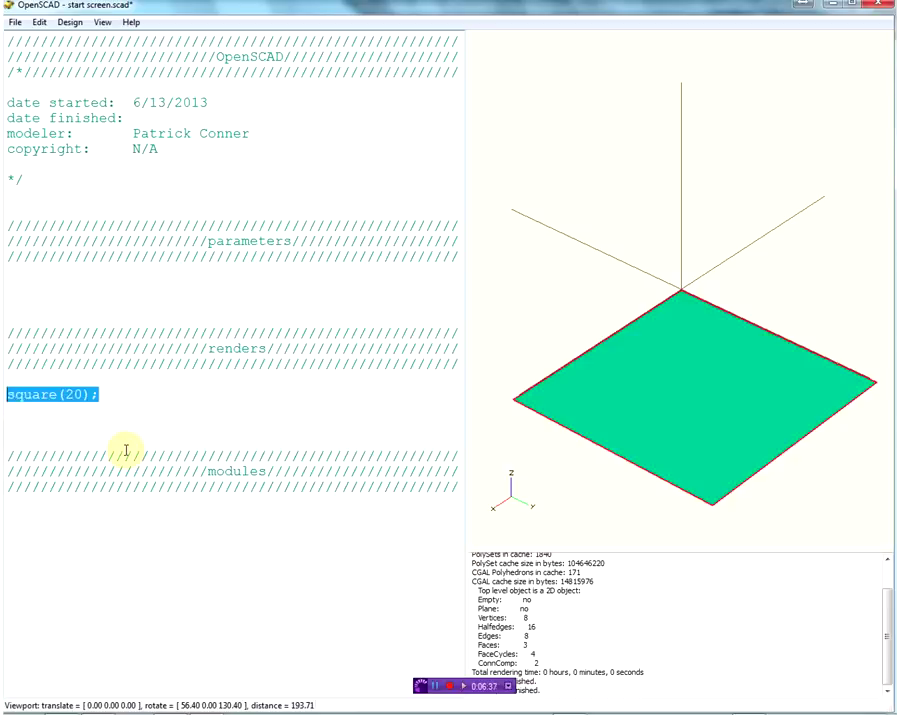
key(Delete)
key(F5)
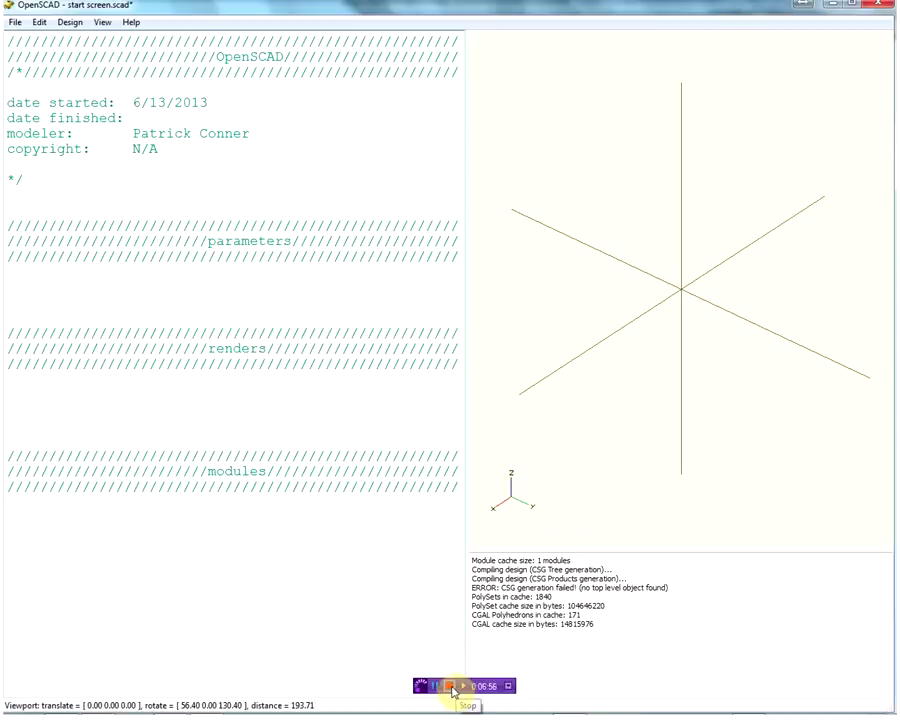
click(452, 690)
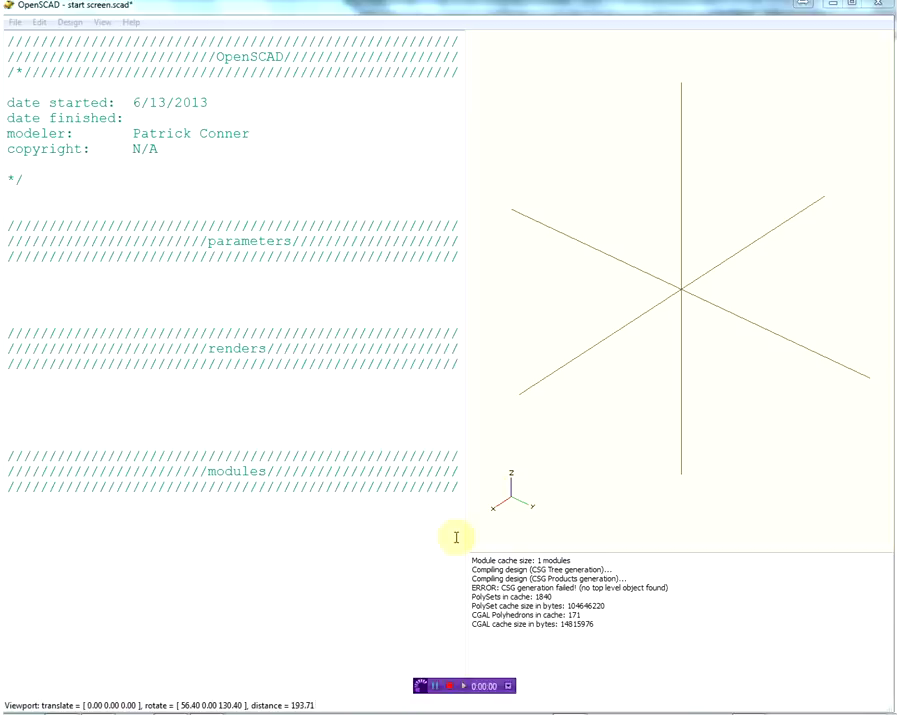
click(222, 405)
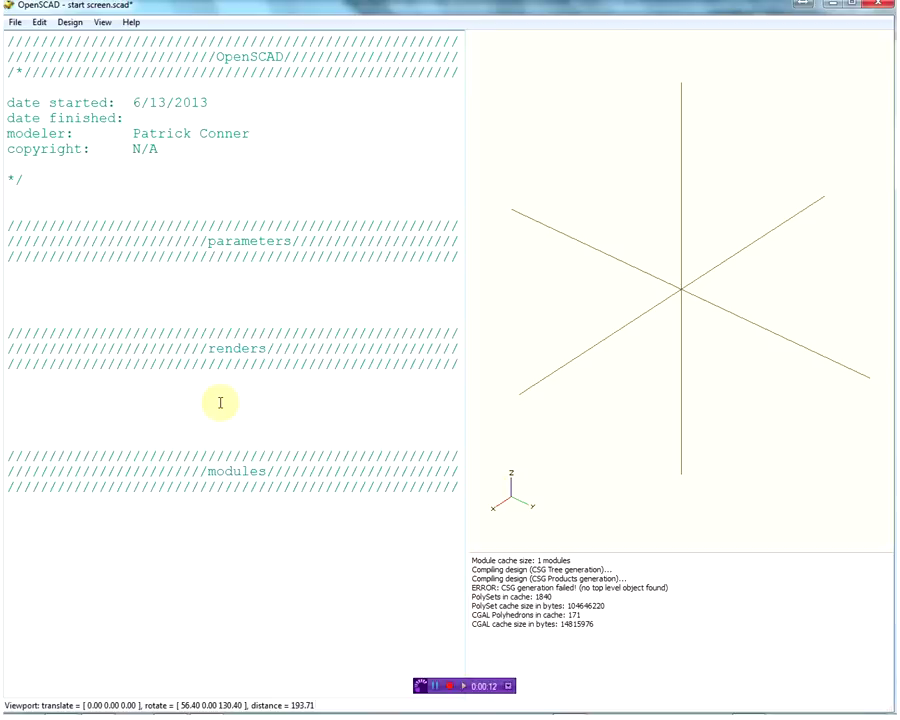
click(220, 403)
click(74, 279)
drag(249, 241, 166, 241)
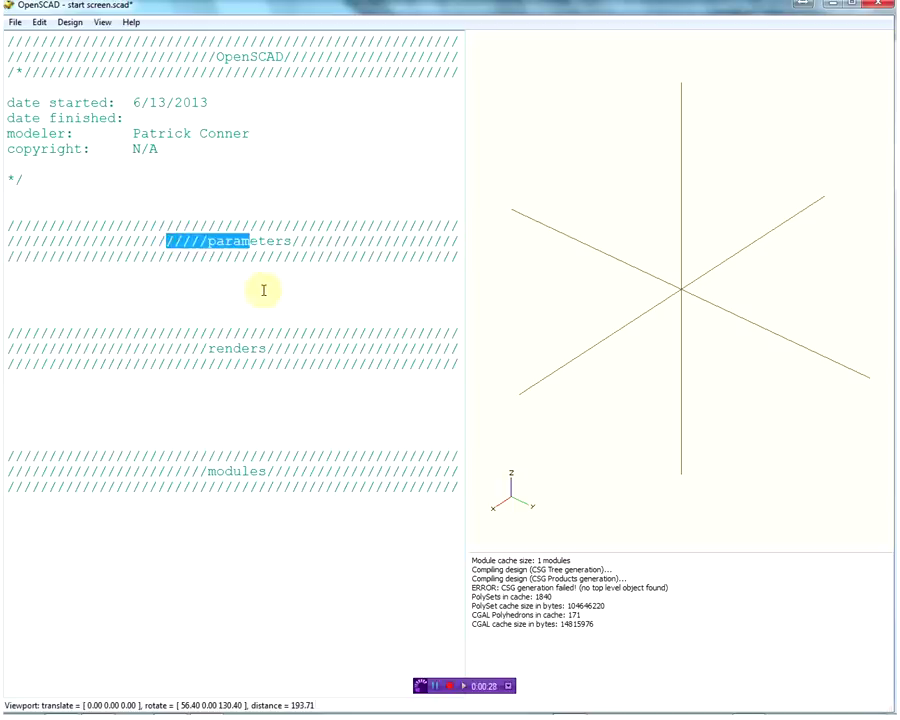
click(195, 281)
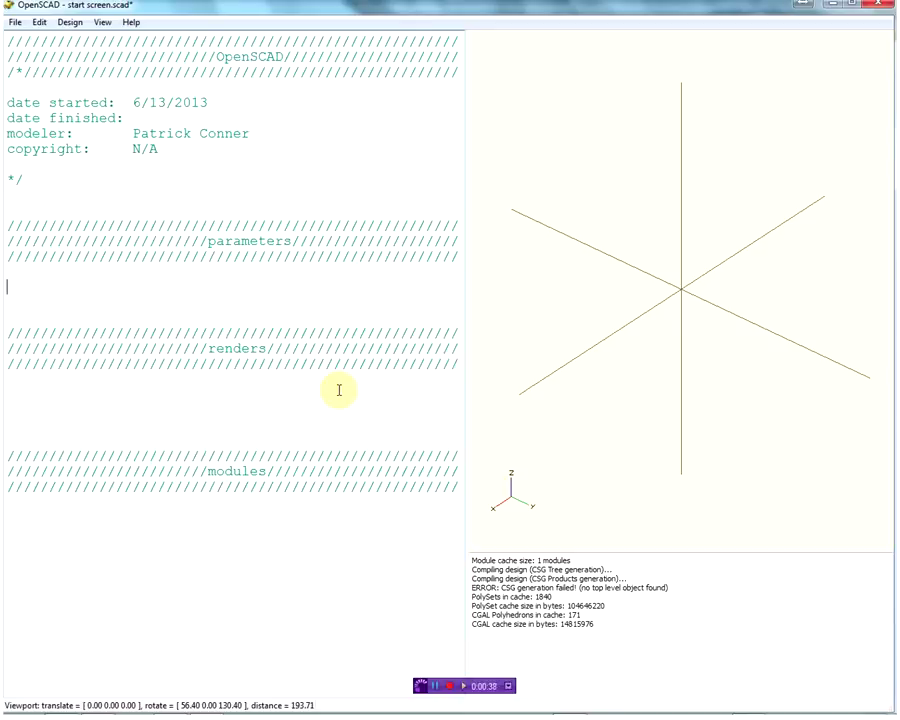
Step: Add include<train.scad> under the parameters header and preview the script
text(inck=1)
key(BackSpace)
key(BackSpace)
key(BackSpace)
text(lude)
text(<)
text(train)
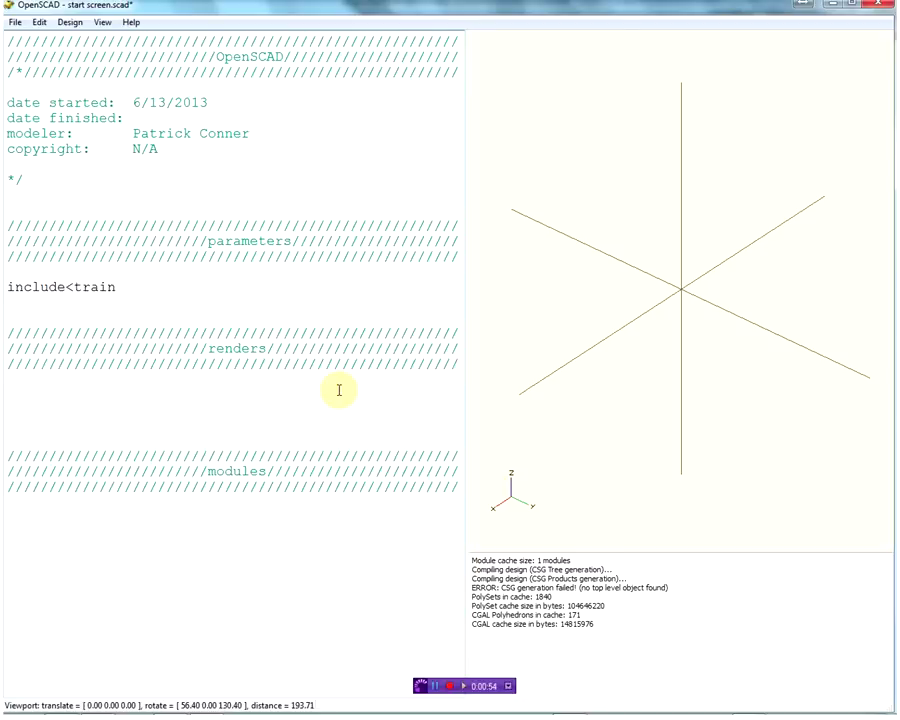
text(.scad>)
key(F5)
Step: Orbit and zoom the preview to inspect the yellow steam locomotive from several sides
scroll(740, 370, down, 5)
scroll(745, 372, down, 5)
mouse_move(745, 372)
mouse_down()
mouse_move(656, 348)
mouse_move(479, 369)
mouse_move(514, 355)
mouse_move(675, 342)
mouse_move(797, 376)
mouse_move(683, 376)
mouse_move(708, 372)
mouse_move(697, 375)
mouse_up()
scroll(683, 376, down, 3)
scroll(683, 376, down, 2)
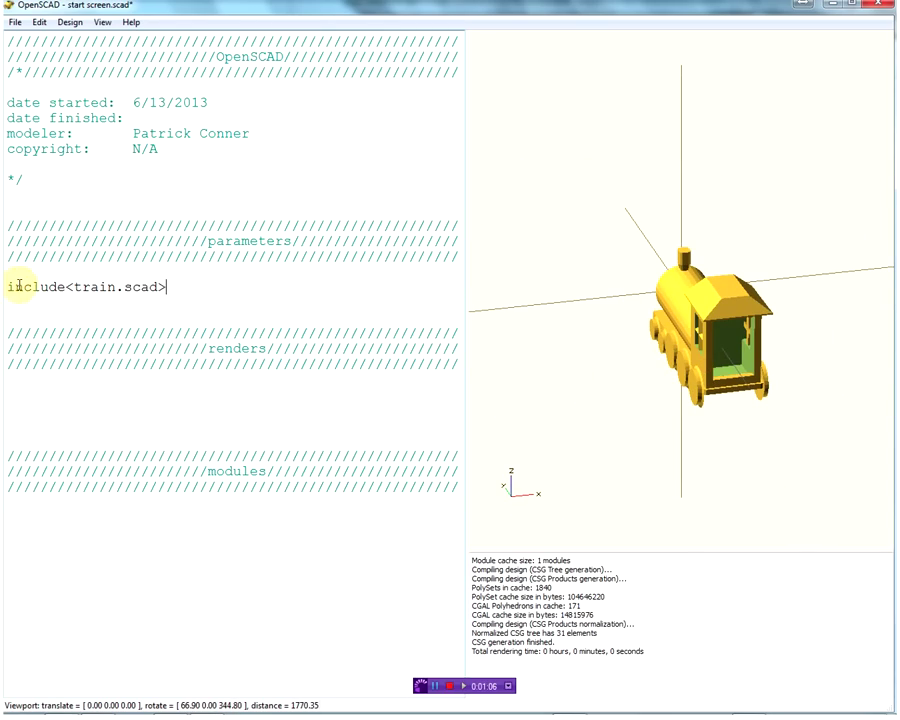
drag(6, 287, 171, 293)
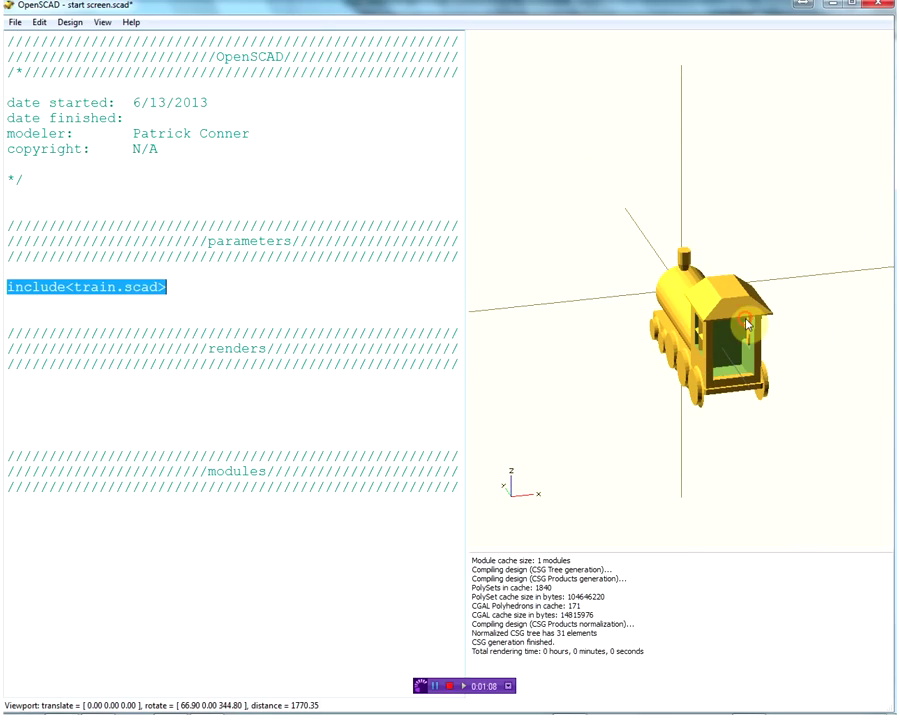
click(308, 333)
mouse_move(788, 353)
mouse_down()
mouse_move(593, 311)
mouse_move(518, 340)
mouse_move(614, 352)
mouse_move(636, 369)
mouse_move(628, 373)
mouse_up()
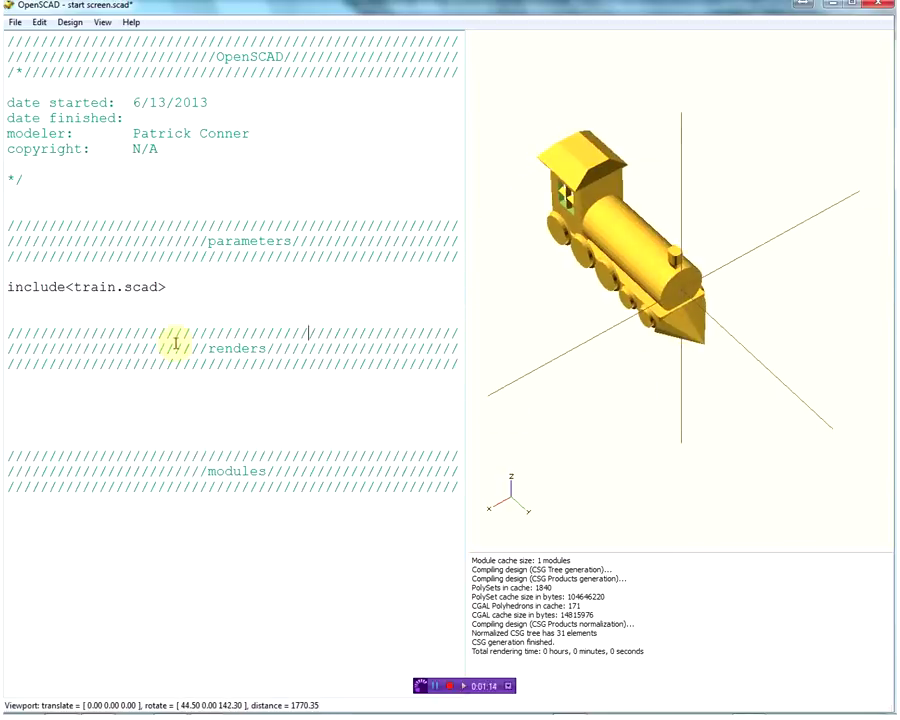
drag(64, 288, 8, 288)
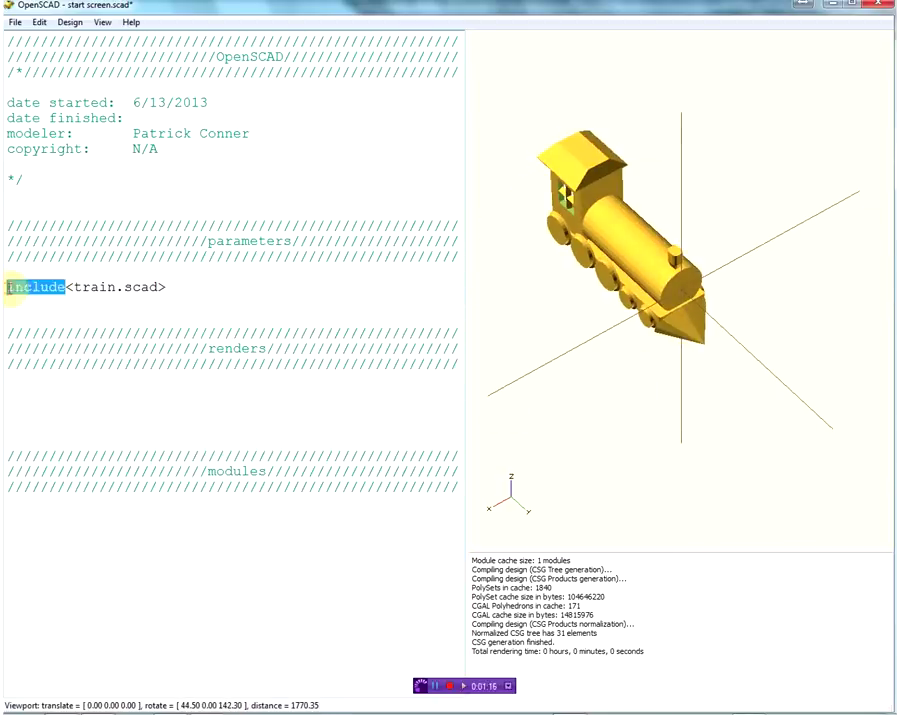
Step: Change include to use<train.scad> and preview, leaving the viewport empty
text(use)
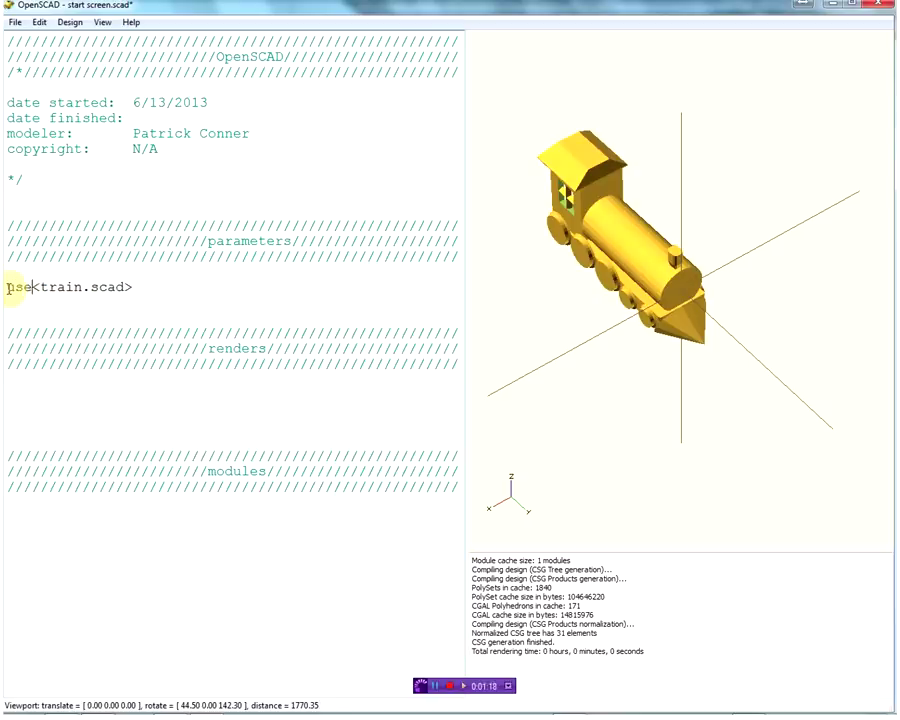
key(F5)
mouse_move(602, 361)
mouse_down()
mouse_move(636, 351)
mouse_move(605, 347)
mouse_move(694, 370)
mouse_up()
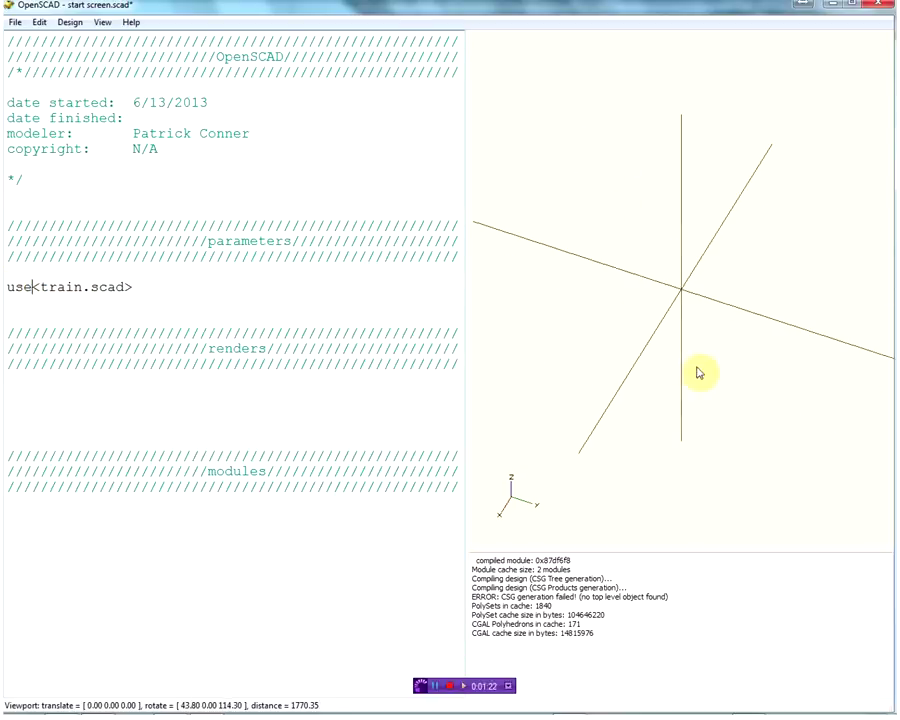
mouse_move(675, 312)
mouse_down()
mouse_move(667, 293)
mouse_move(640, 297)
mouse_up()
Step: Call train_body(); under renders and preview the locomotive body from several angles
click(205, 405)
click(199, 403)
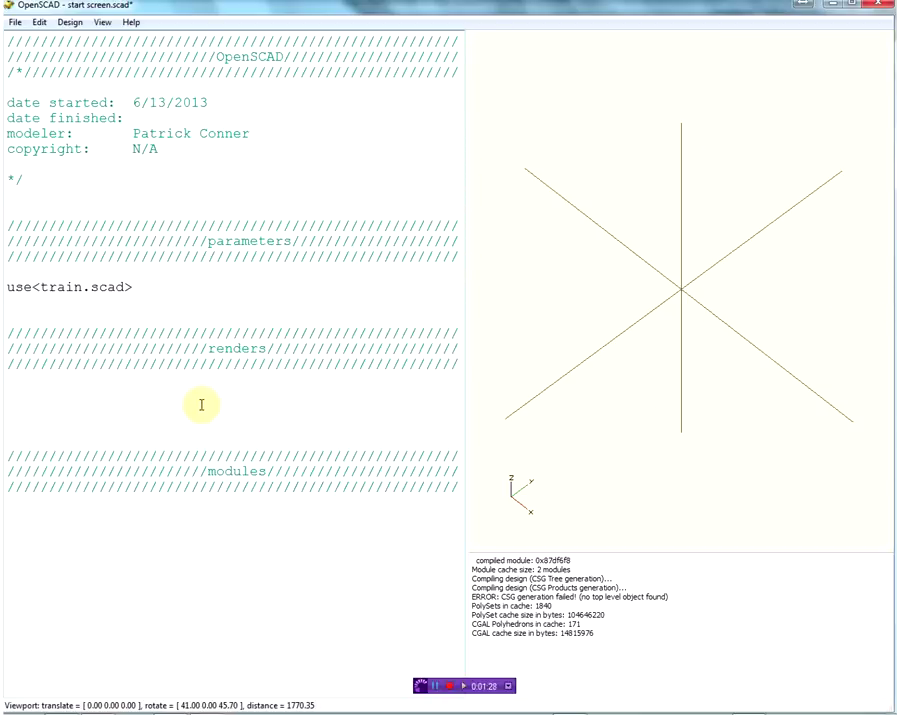
text(train)
text(_body)
text(();)
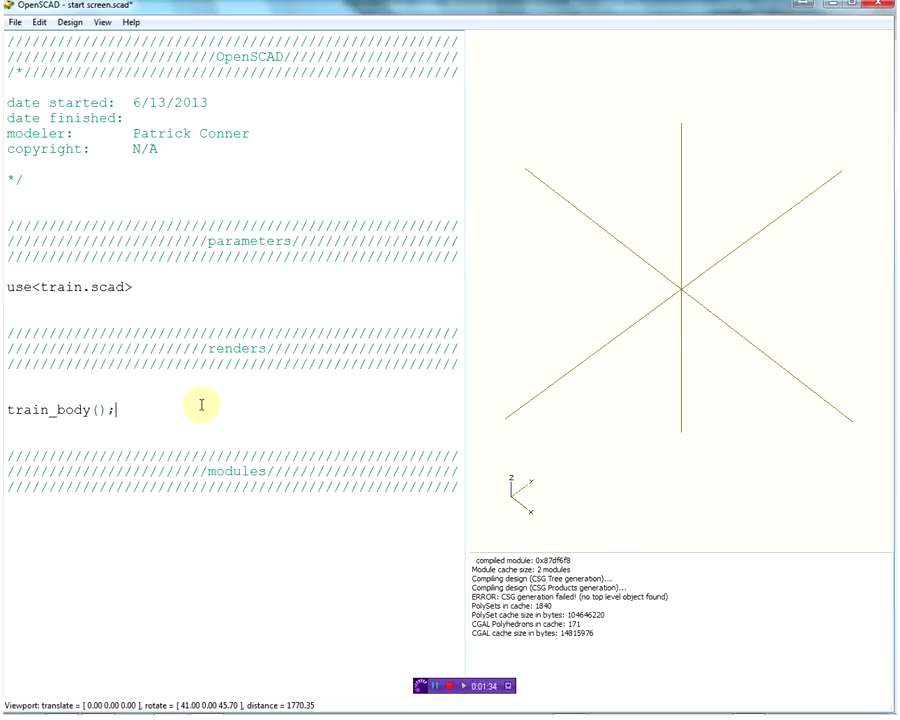
key(F5)
mouse_move(638, 395)
mouse_down()
mouse_move(620, 363)
mouse_move(704, 330)
mouse_move(776, 372)
mouse_move(824, 380)
mouse_move(772, 328)
mouse_move(657, 332)
mouse_move(643, 364)
mouse_move(577, 405)
mouse_move(514, 386)
mouse_up()
mouse_move(605, 401)
mouse_down()
mouse_move(868, 396)
mouse_move(806, 382)
mouse_move(842, 386)
mouse_up()
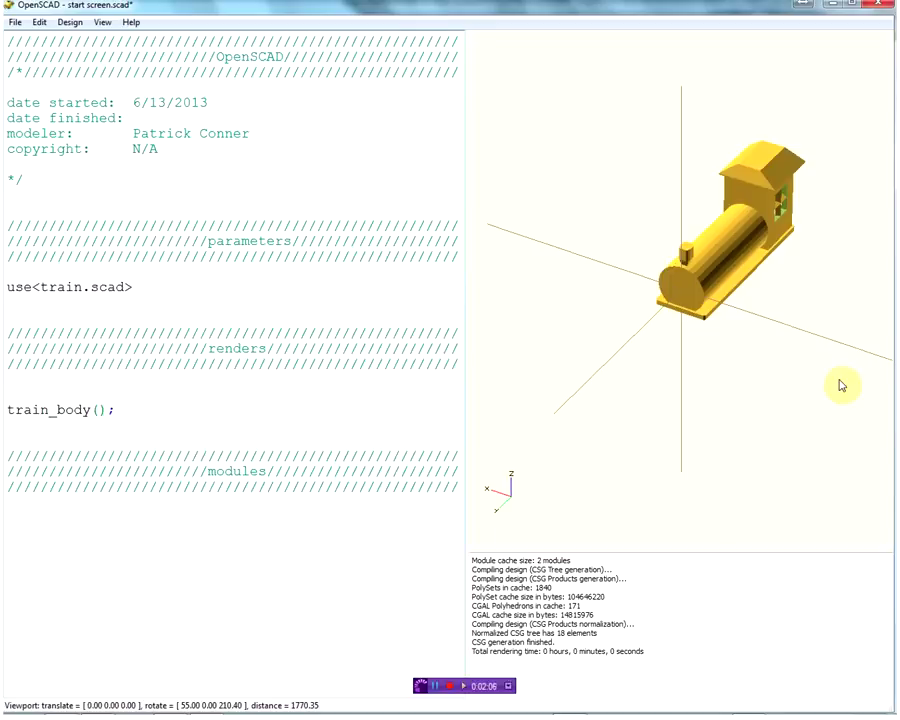
drag(836, 364, 838, 265)
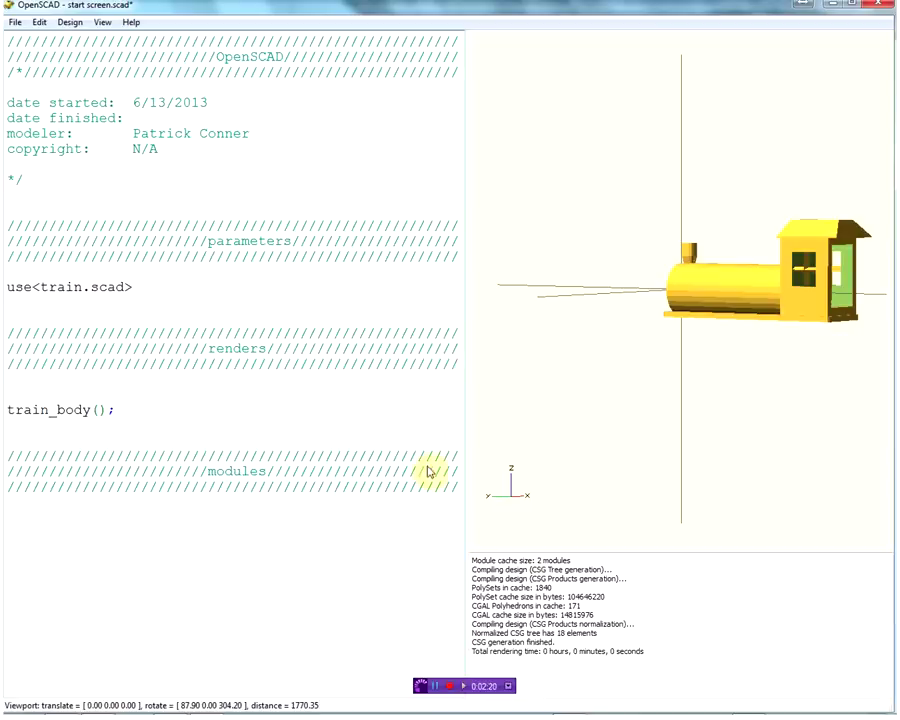
Step: Delete the train_body(); call and the use<train.scad> line, then refresh to an empty preview
click(100, 414)
drag(117, 412, 4, 413)
key(Delete)
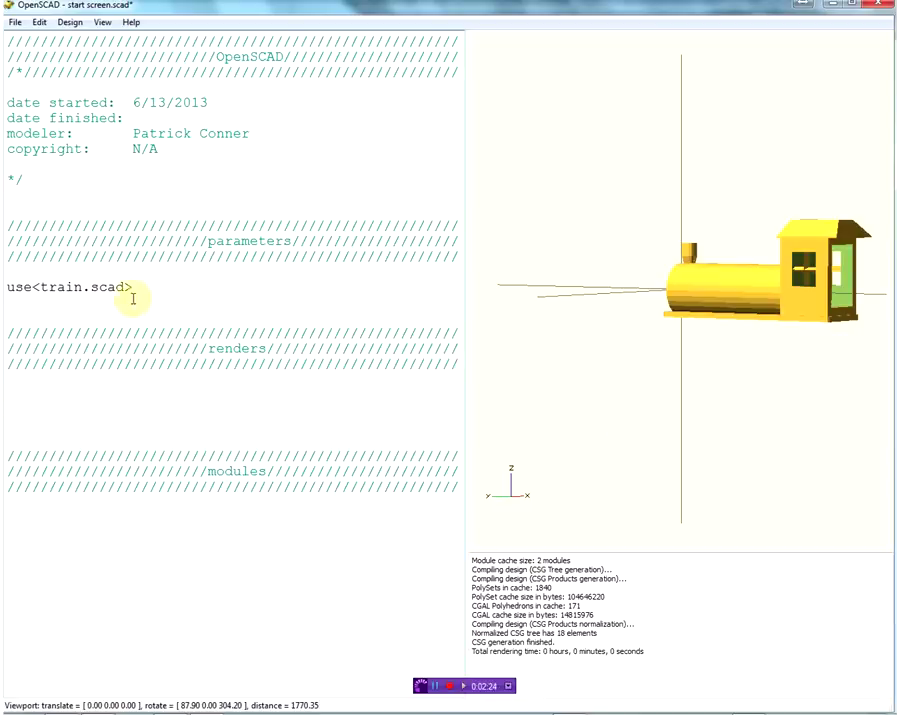
drag(133, 287, 5, 290)
key(Delete)
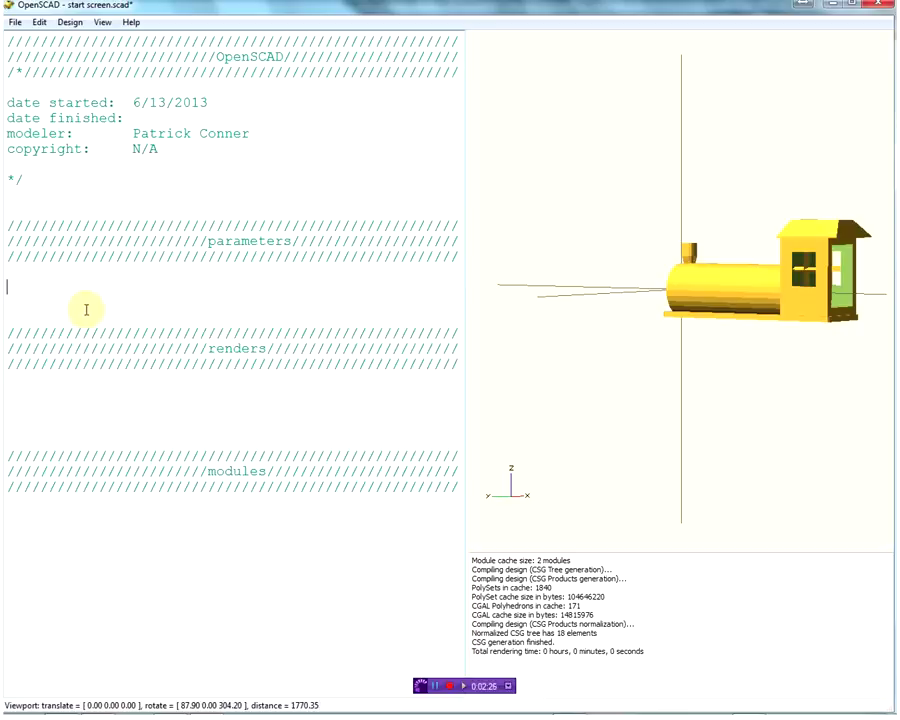
key(F5)
mouse_move(637, 344)
mouse_down()
mouse_move(556, 386)
mouse_move(582, 397)
mouse_up()
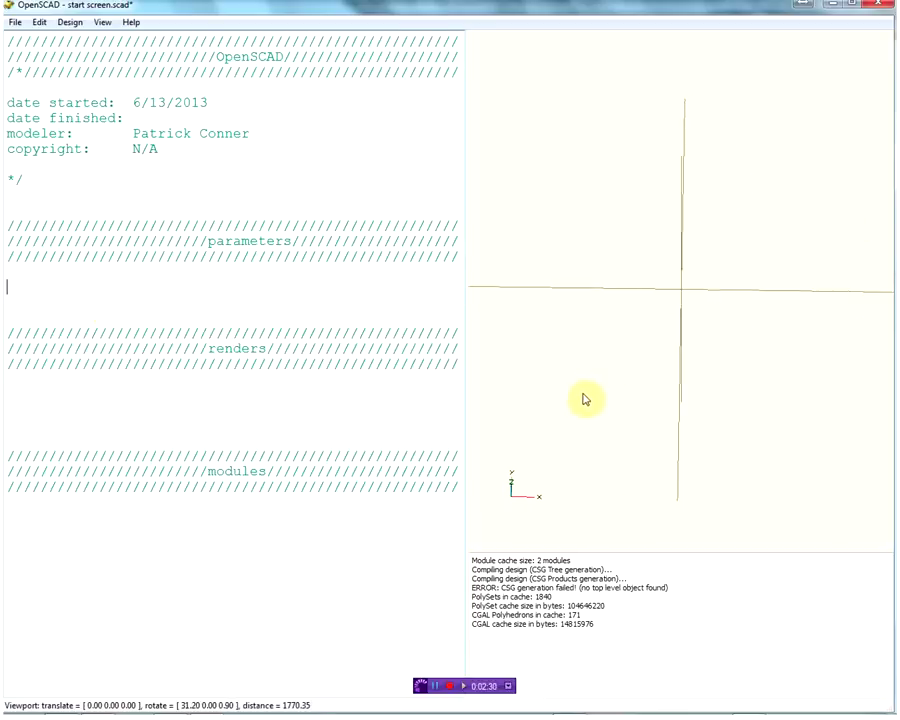
drag(586, 400, 683, 378)
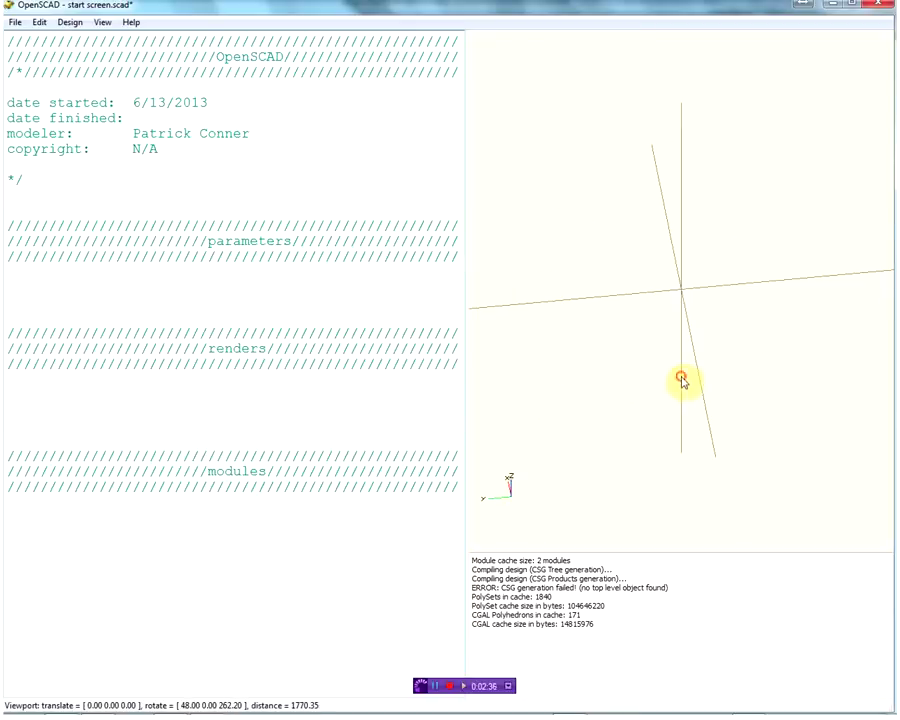
click(54, 288)
click(52, 302)
text(impo)
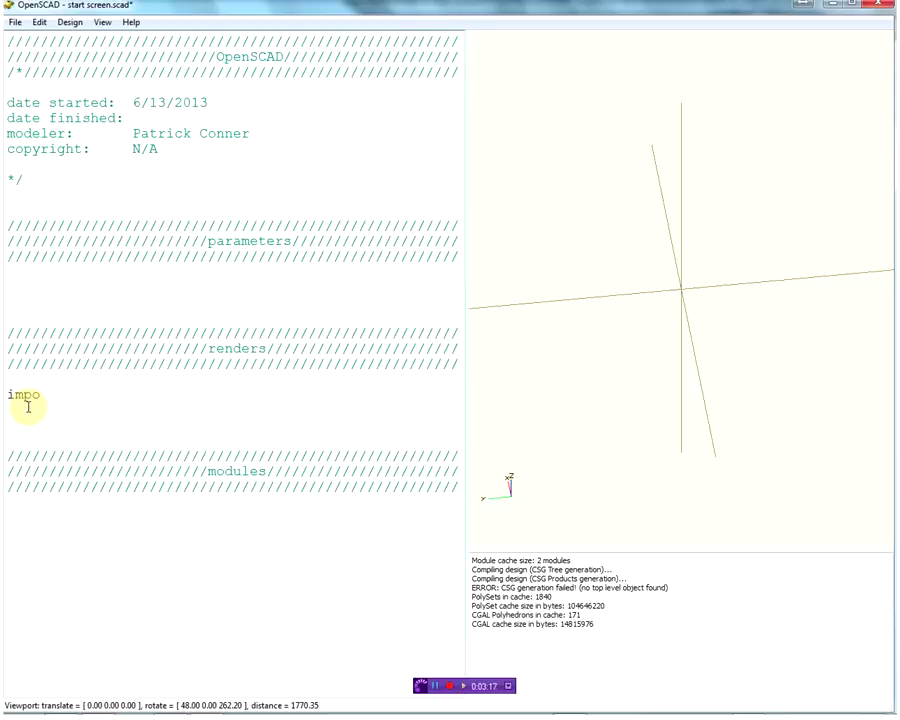
Step: Write import("mug_handle.stl"); under renders and preview; the file fails to open
text(rt()
text(")
click(81, 395)
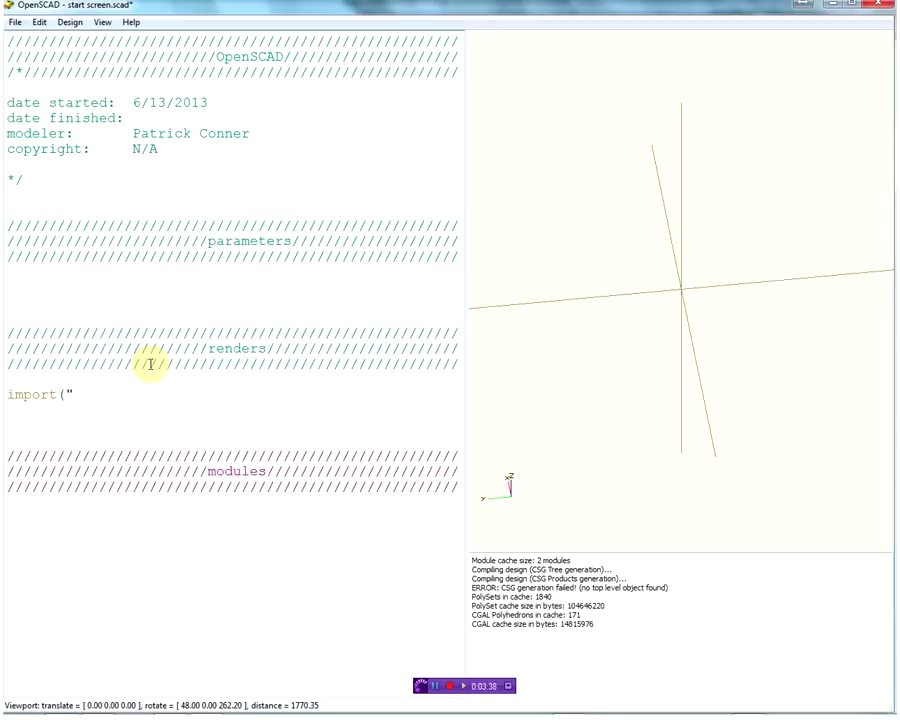
text(_te)
text(st.)
text(s)
key(BackSpace)
key(BackSpace)
key(BackSpace)
key(BackSpace)
key(BackSpace)
text(mug_handle.stl)
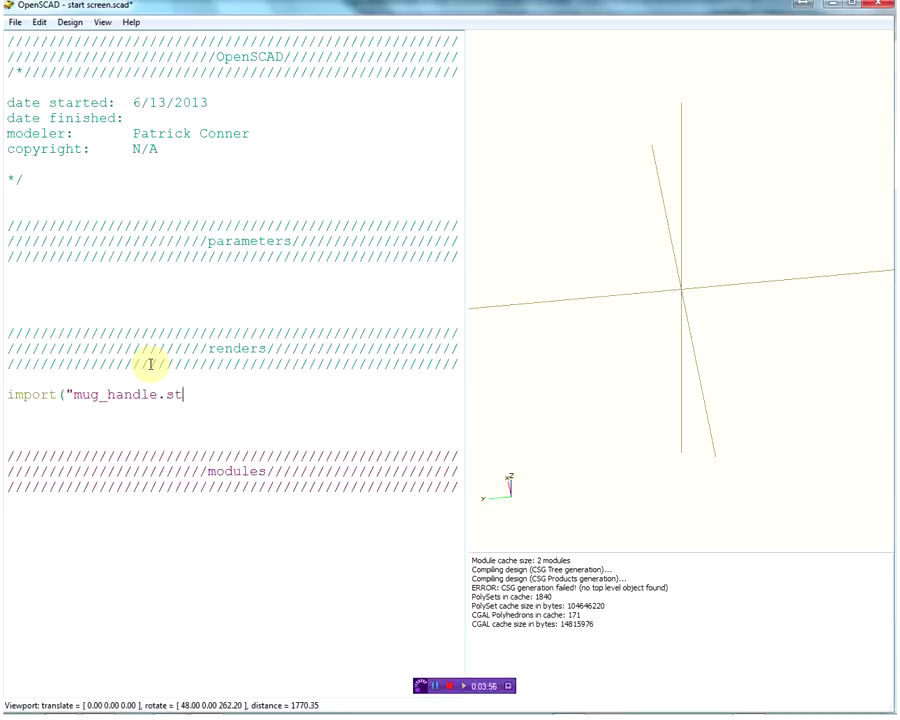
text(");)
key(F5)
mouse_move(730, 386)
mouse_down()
mouse_move(546, 344)
mouse_move(540, 375)
mouse_up()
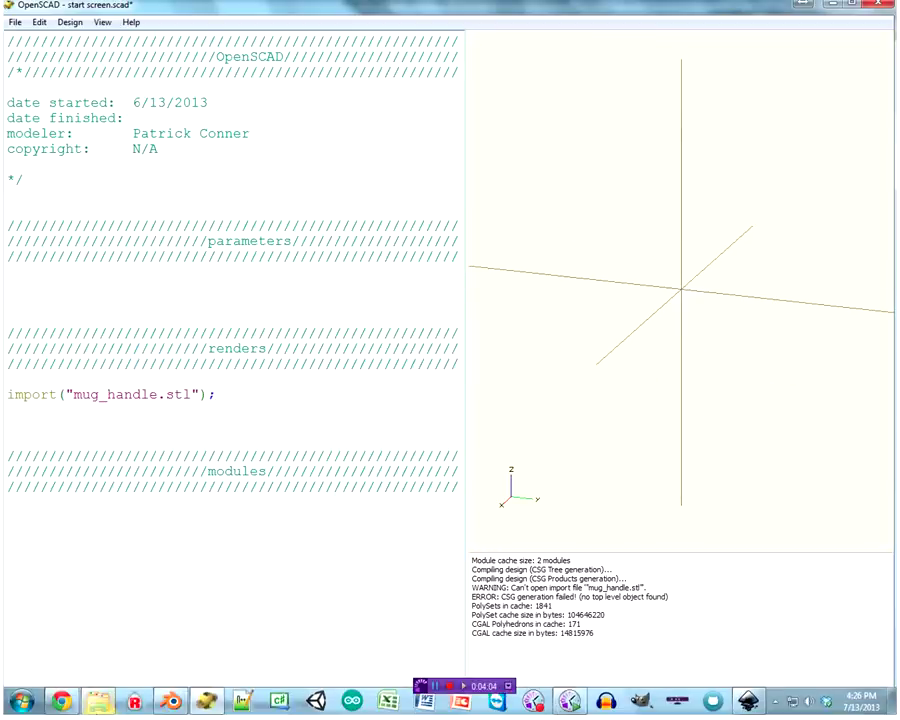
mouse_move(98, 701)
click(108, 661)
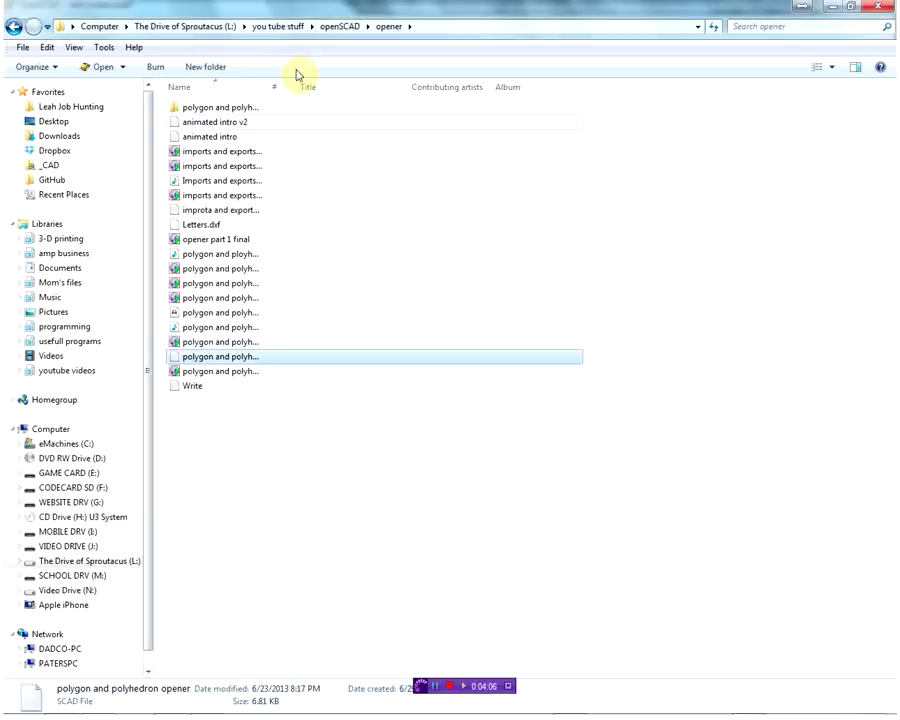
click(328, 28)
double_click(227, 183)
click(230, 186)
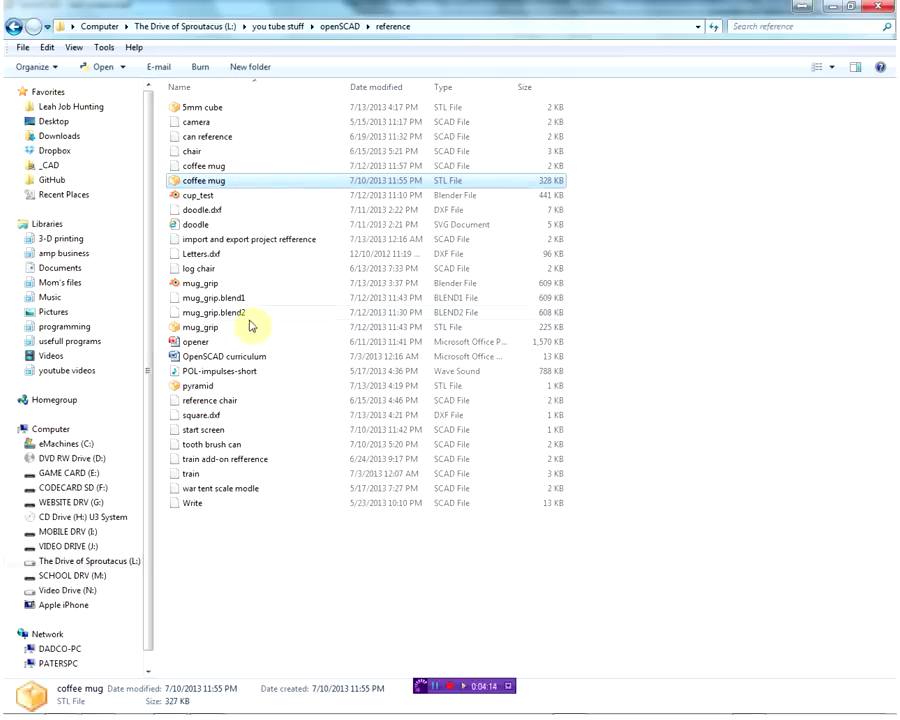
click(590, 7)
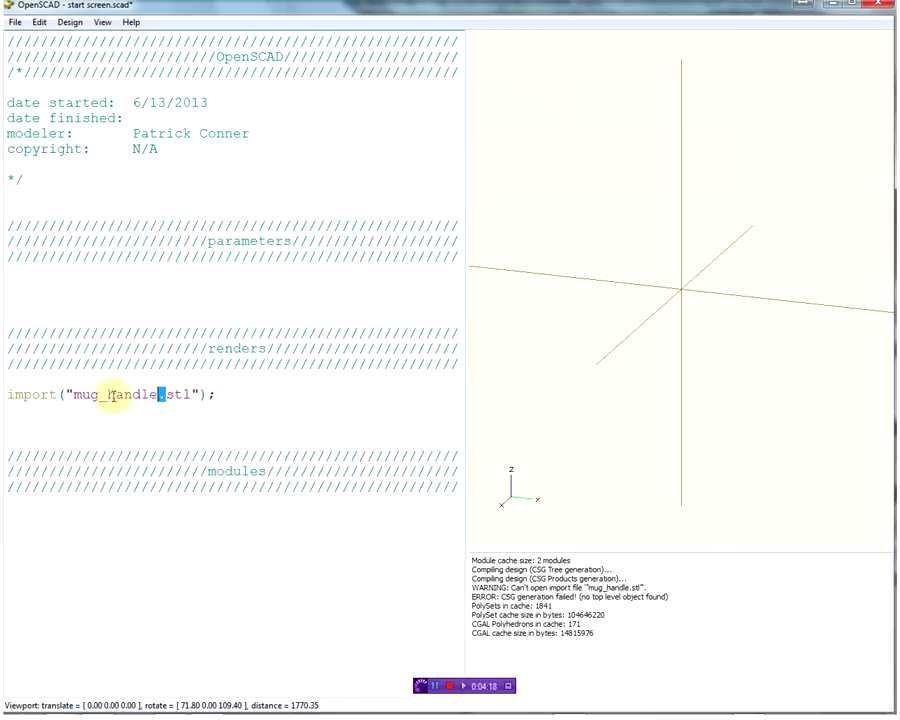
Step: Switch the import to mug_grip.stl, preview it, and orbit and zoom to inspect the curved grip
drag(107, 396, 157, 400)
text(grip)
key(F5)
scroll(680, 285, up, 5)
scroll(701, 322, up, 4)
scroll(701, 320, up, 5)
scroll(701, 318, up, 6)
scroll(701, 316, up, 4)
scroll(703, 313, up, 5)
scroll(703, 313, up, 2)
mouse_move(703, 313)
mouse_down()
mouse_move(724, 333)
mouse_move(735, 378)
mouse_move(604, 361)
mouse_move(484, 307)
mouse_move(518, 291)
mouse_move(544, 299)
mouse_move(532, 295)
mouse_move(538, 255)
mouse_up()
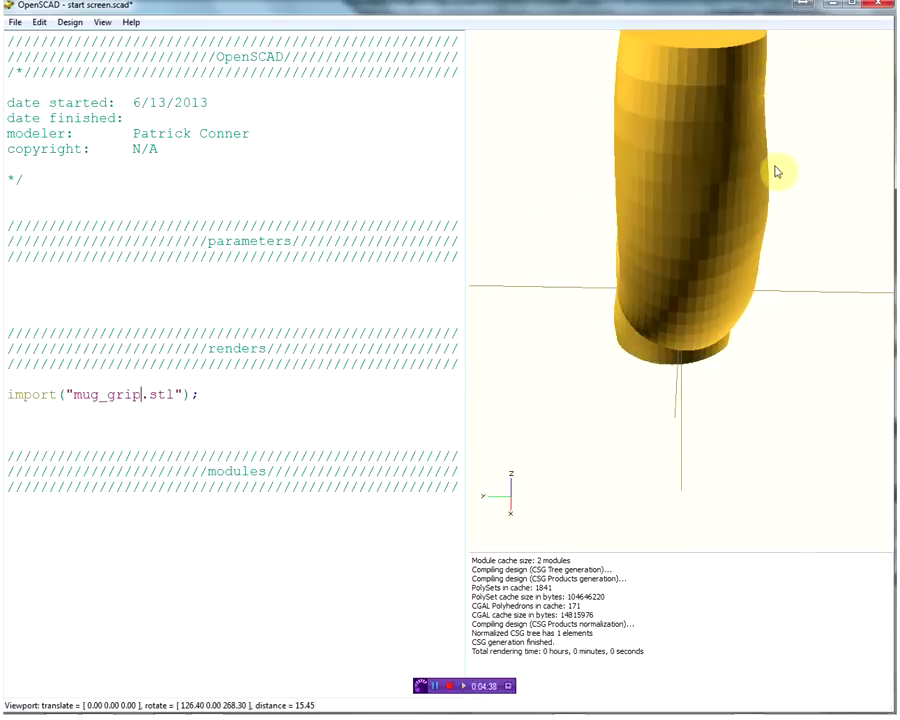
mouse_move(763, 124)
mouse_down()
mouse_move(759, 92)
mouse_move(679, 112)
mouse_move(706, 133)
mouse_up()
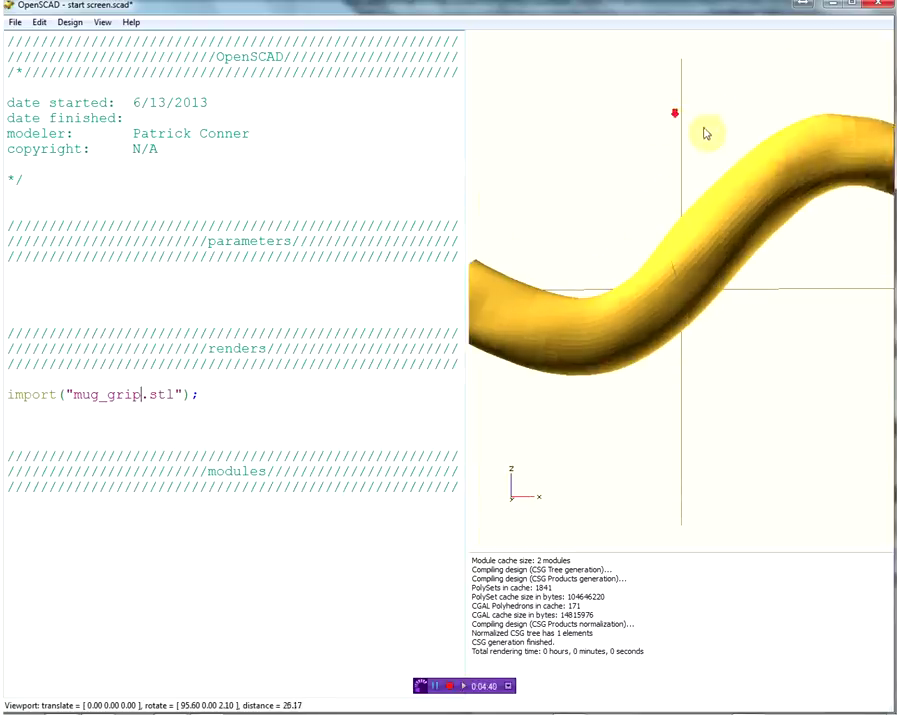
scroll(830, 187, down, 1)
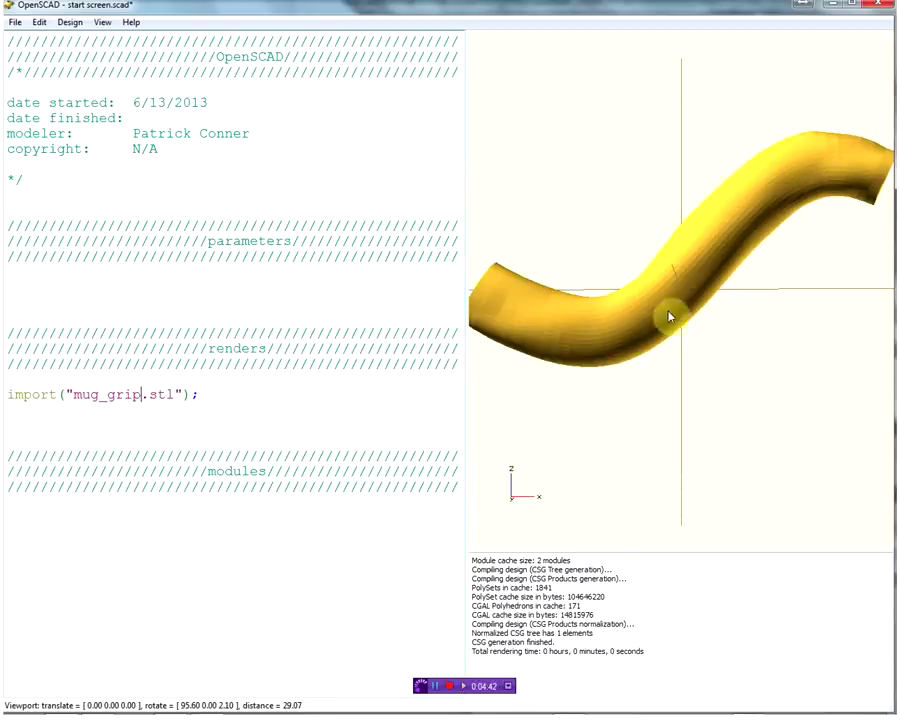
mouse_move(793, 236)
mouse_down()
mouse_move(683, 279)
mouse_move(698, 337)
mouse_move(701, 326)
mouse_move(635, 288)
mouse_move(603, 285)
mouse_move(691, 271)
mouse_move(641, 213)
mouse_up()
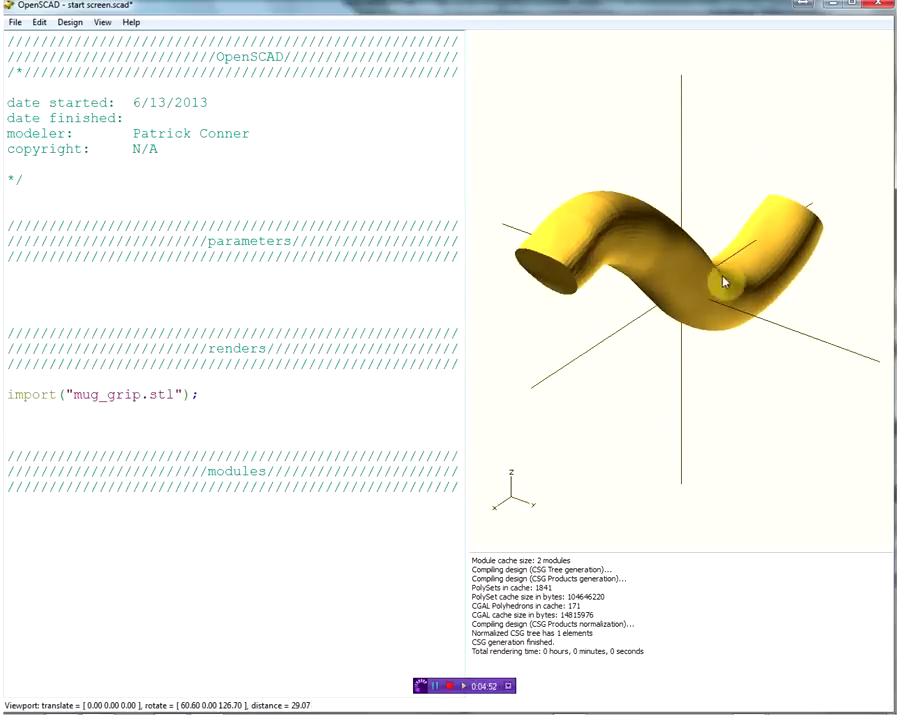
mouse_move(793, 281)
mouse_down()
mouse_move(731, 295)
mouse_move(583, 285)
mouse_move(806, 288)
mouse_up()
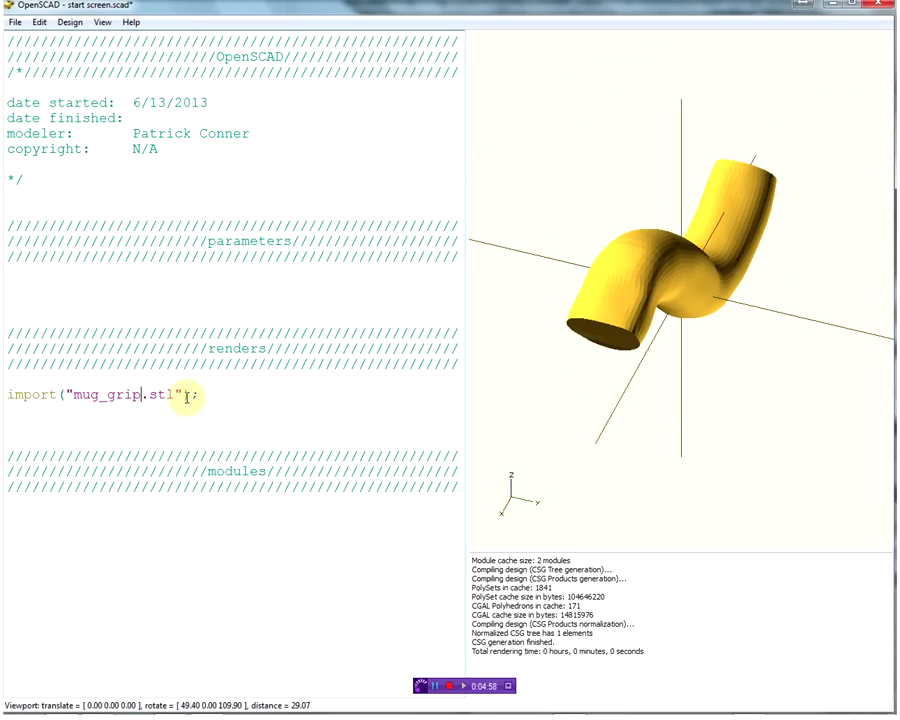
Step: Replace the imported file name with doodle.dxf
drag(176, 396, 74, 396)
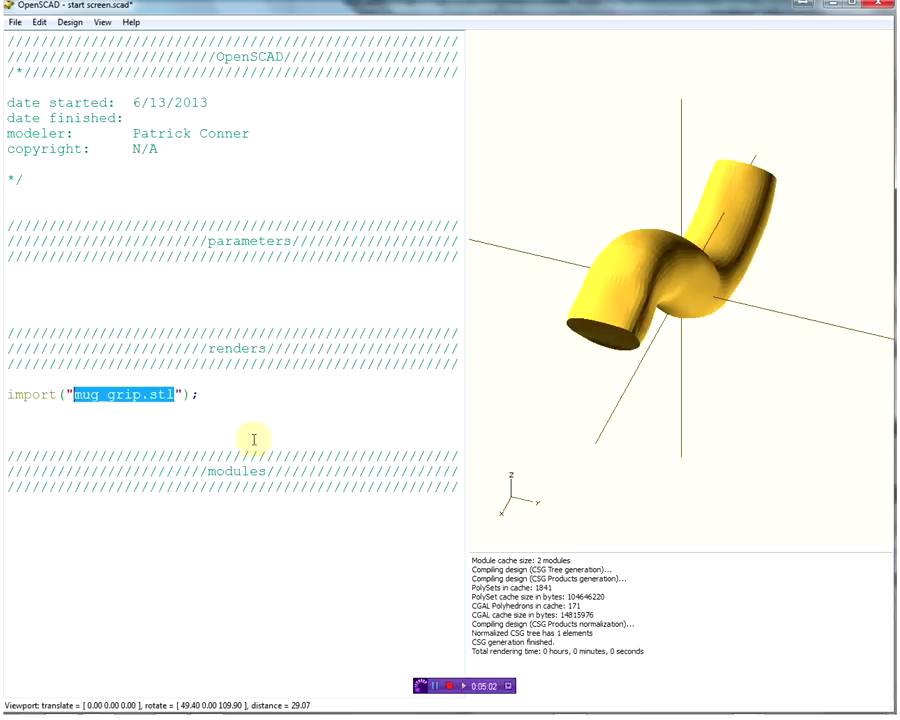
mouse_move(695, 355)
mouse_down()
mouse_move(657, 301)
mouse_move(607, 287)
mouse_up()
scroll(606, 287, down, 5)
scroll(609, 289, down, 3)
scroll(640, 290, down, 5)
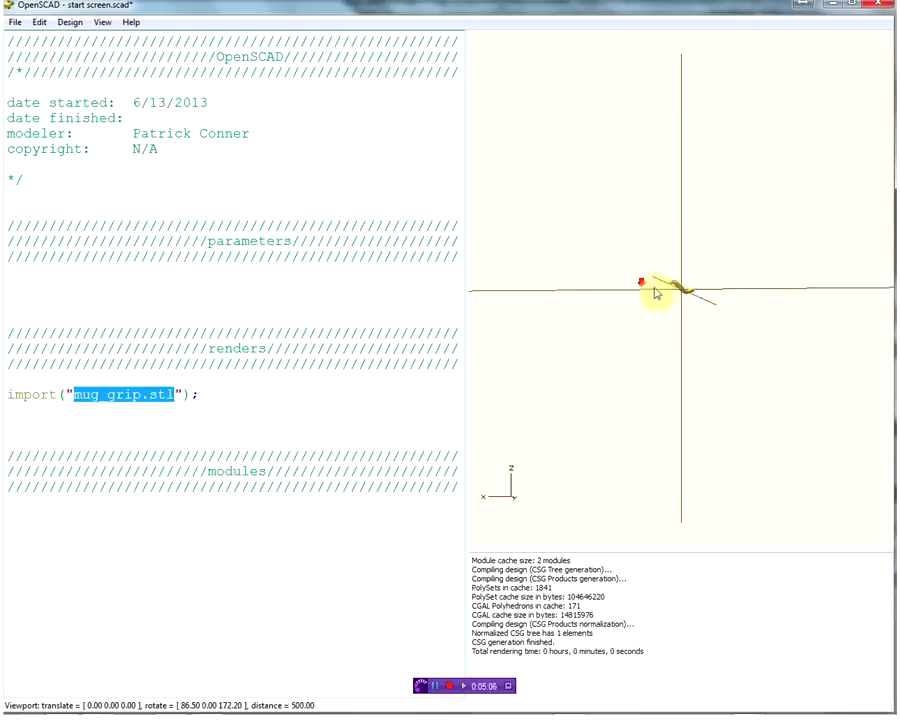
scroll(668, 297, up, 6)
scroll(670, 298, up, 6)
scroll(670, 298, up, 4)
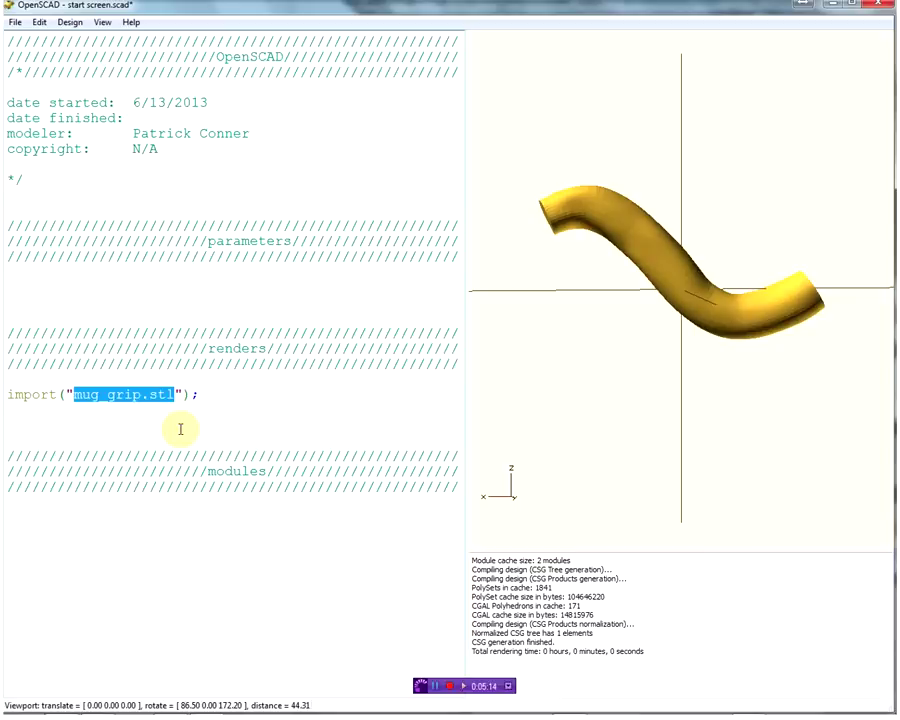
text(doodle.dxf)
Step: Preview the doodle.dxf import, zooming out and orbiting to find the star shape
key(F5)
mouse_move(696, 176)
mouse_down()
mouse_move(680, 280)
mouse_move(582, 268)
mouse_move(797, 228)
mouse_move(598, 191)
mouse_move(727, 305)
mouse_up()
scroll(737, 315, down, 5)
scroll(672, 310, down, 5)
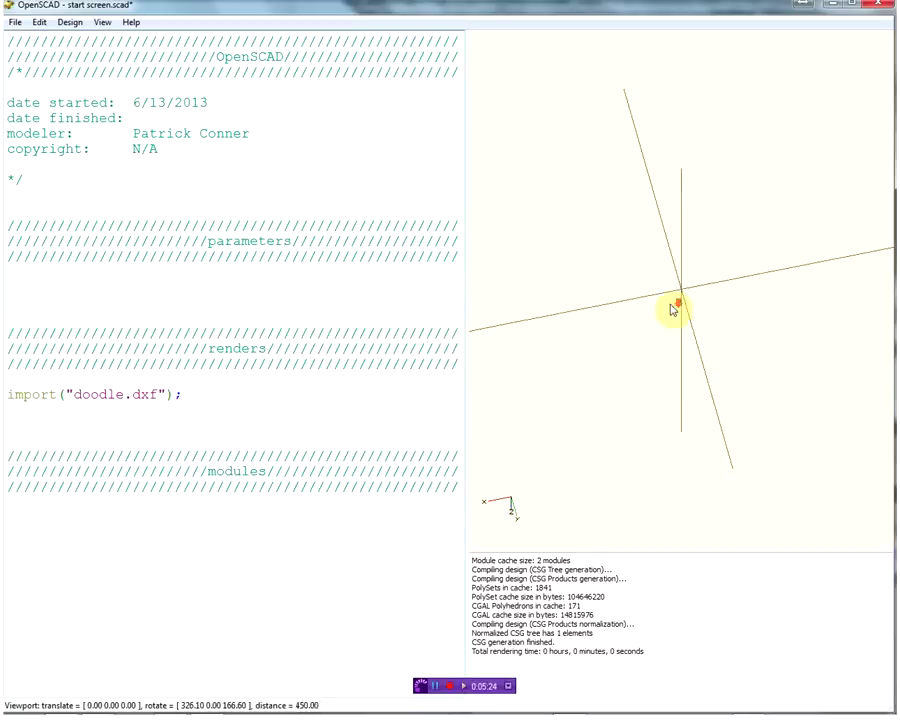
scroll(672, 310, down, 5)
scroll(668, 306, down, 1)
mouse_move(670, 304)
mouse_down()
mouse_move(670, 266)
mouse_move(697, 210)
mouse_move(693, 190)
mouse_up()
scroll(685, 254, up, 1)
scroll(689, 310, up, 5)
scroll(692, 318, up, 5)
scroll(692, 318, down, 4)
mouse_move(689, 317)
mouse_down()
mouse_move(685, 410)
mouse_move(597, 354)
mouse_move(703, 346)
mouse_move(700, 336)
mouse_move(684, 426)
mouse_move(645, 418)
mouse_move(666, 412)
mouse_move(644, 408)
mouse_move(592, 424)
mouse_move(530, 390)
mouse_move(680, 356)
mouse_move(672, 410)
mouse_move(659, 413)
mouse_up()
scroll(703, 346, down, 1)
scroll(700, 336, down, 4)
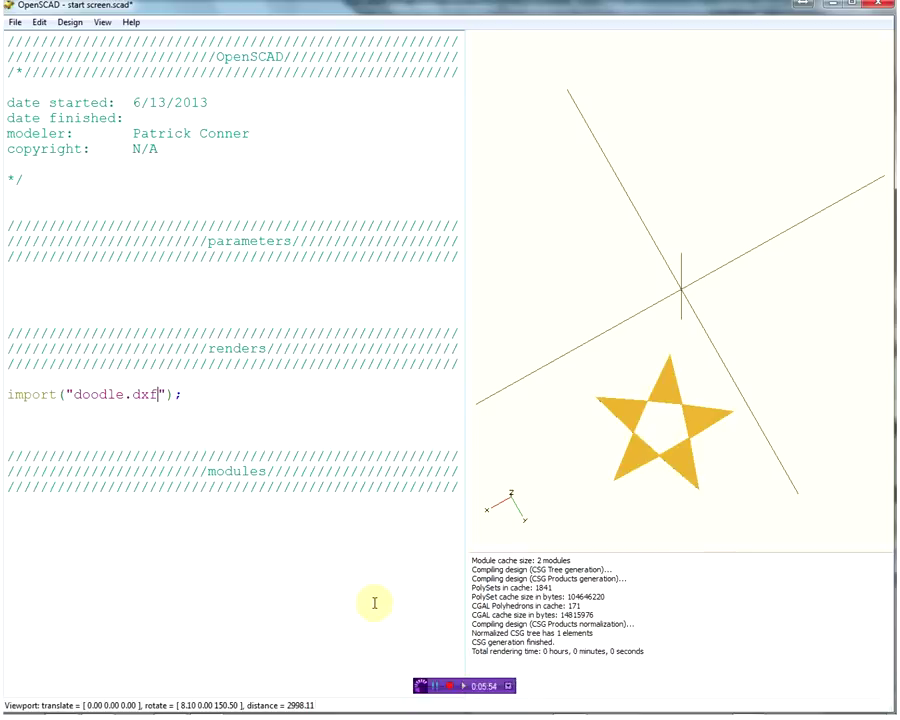
Step: Delete the import("doodle.dxf"); line and re-preview the empty script
drag(194, 394, 173, 394)
drag(49, 399, 6, 398)
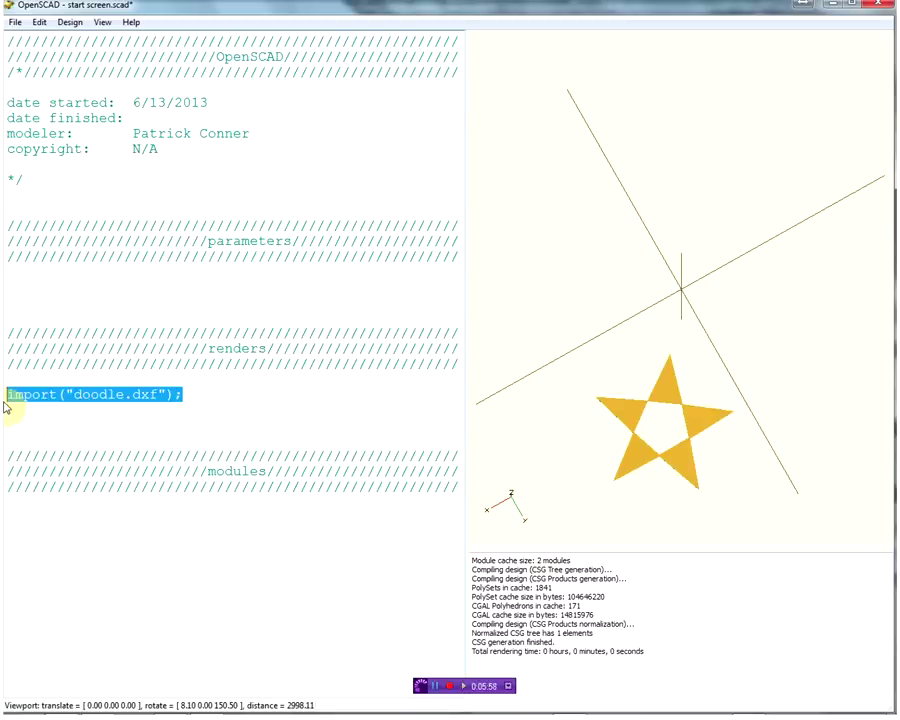
key(Delete)
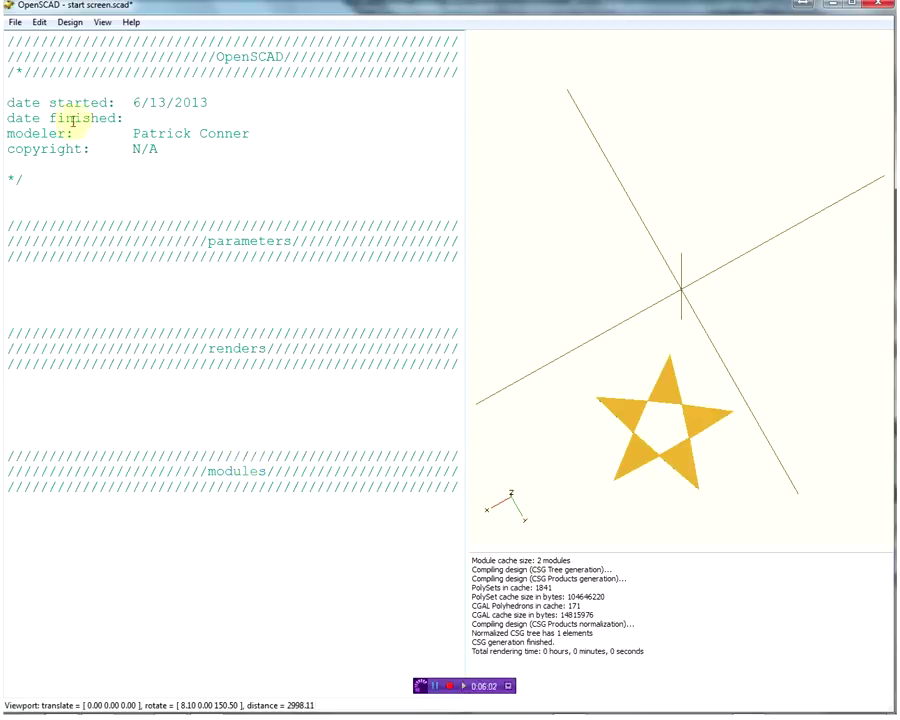
key(F5)
click(316, 344)
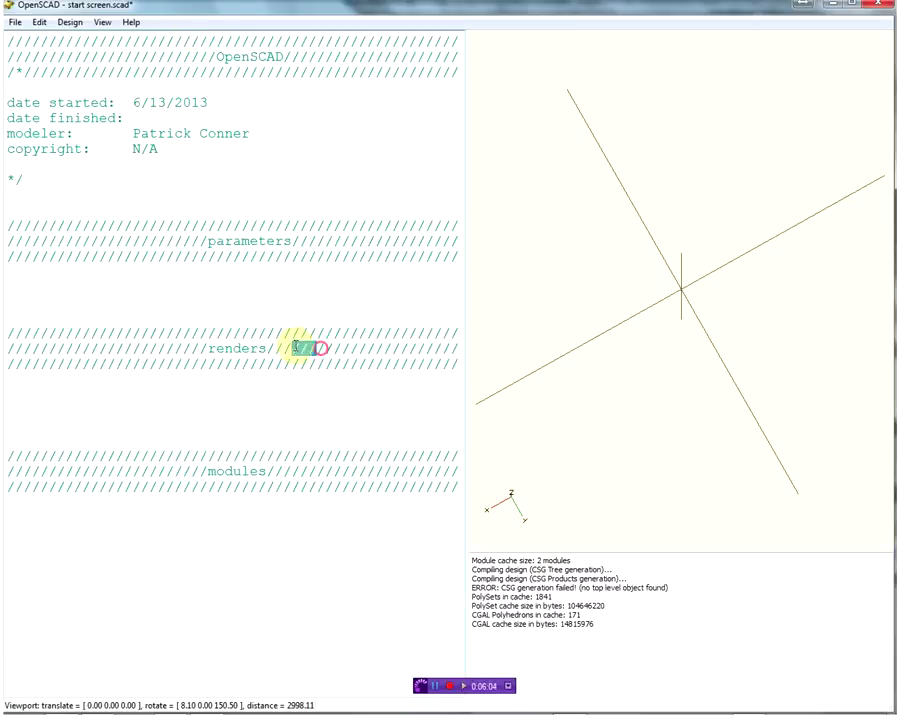
click(326, 362)
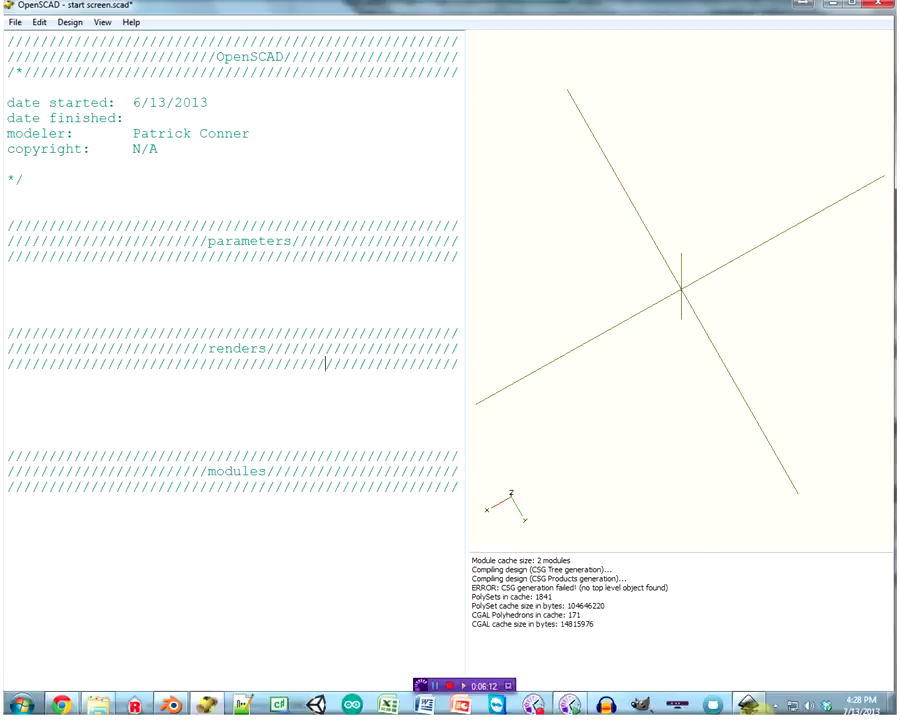
mouse_move(748, 700)
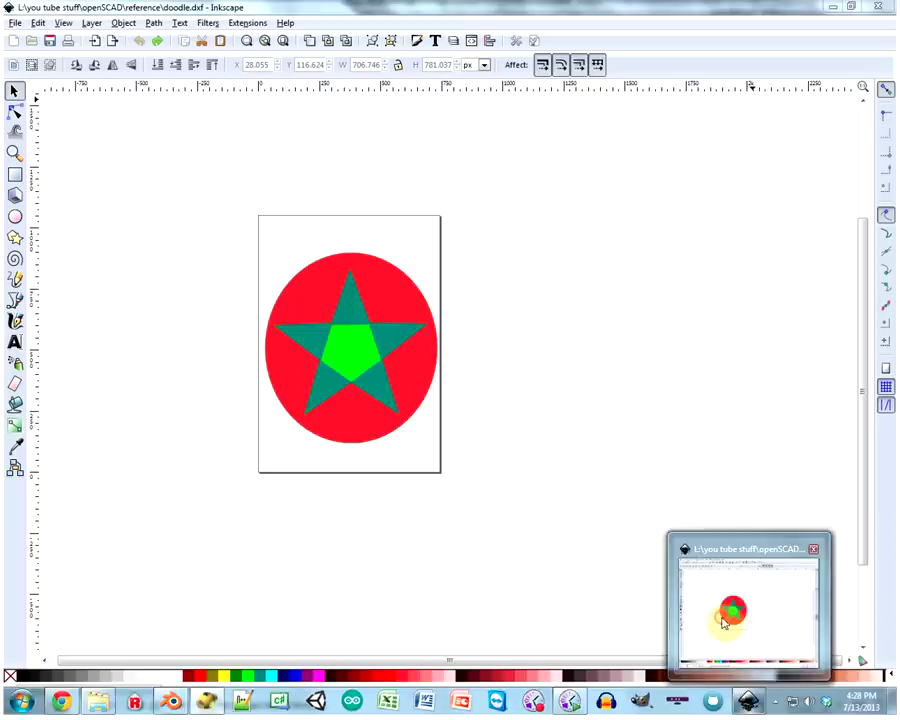
click(724, 618)
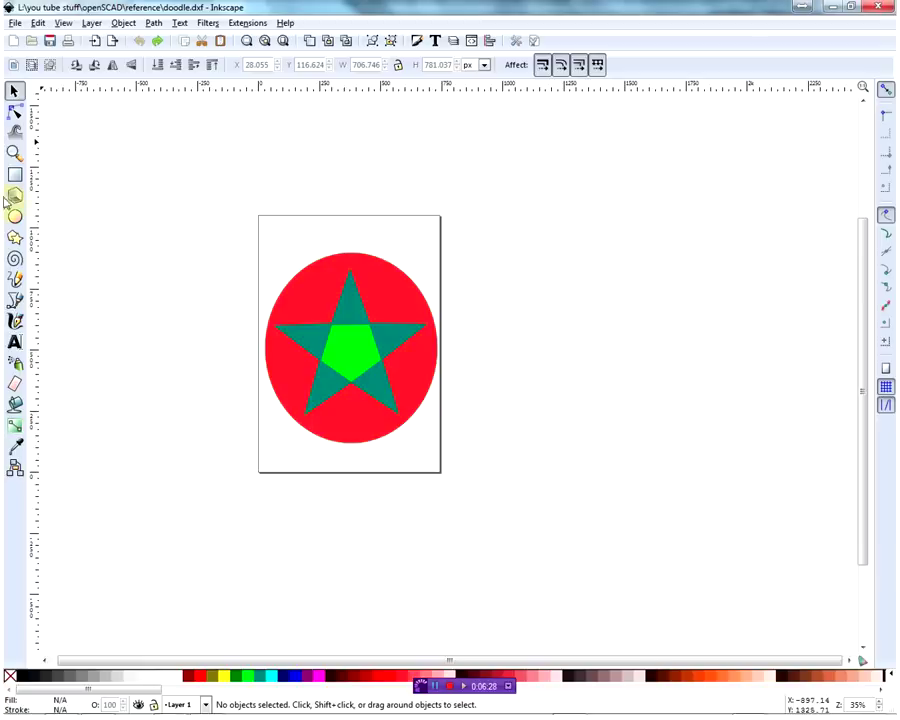
click(18, 22)
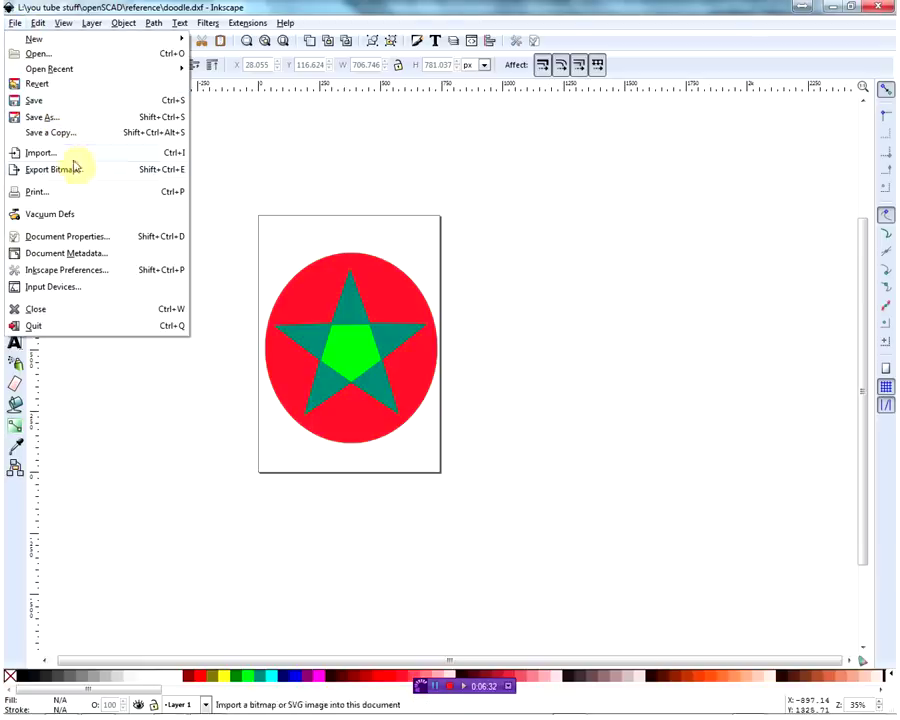
click(72, 118)
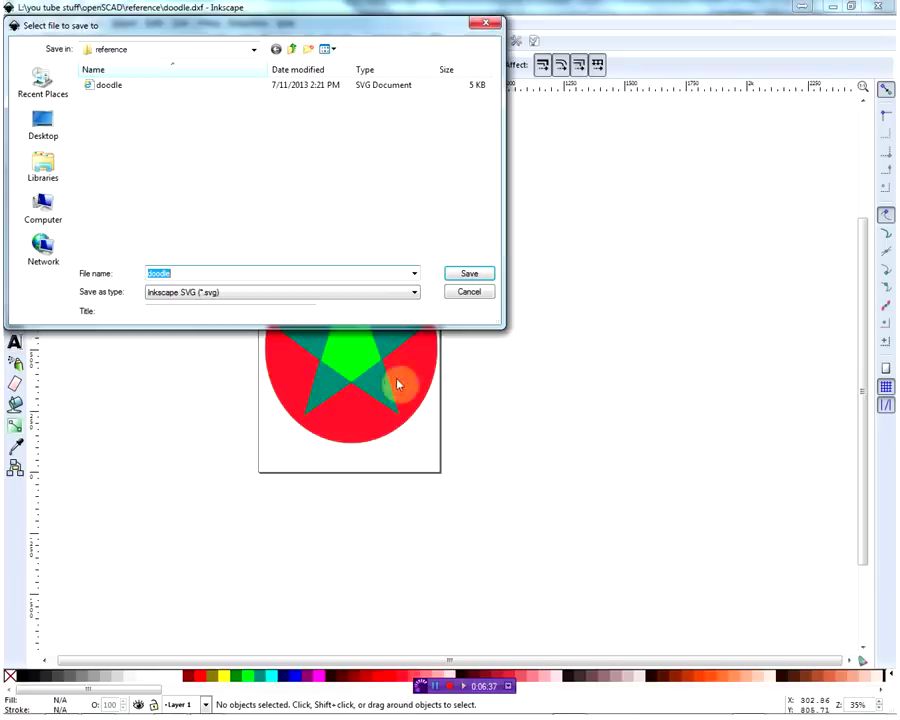
click(236, 294)
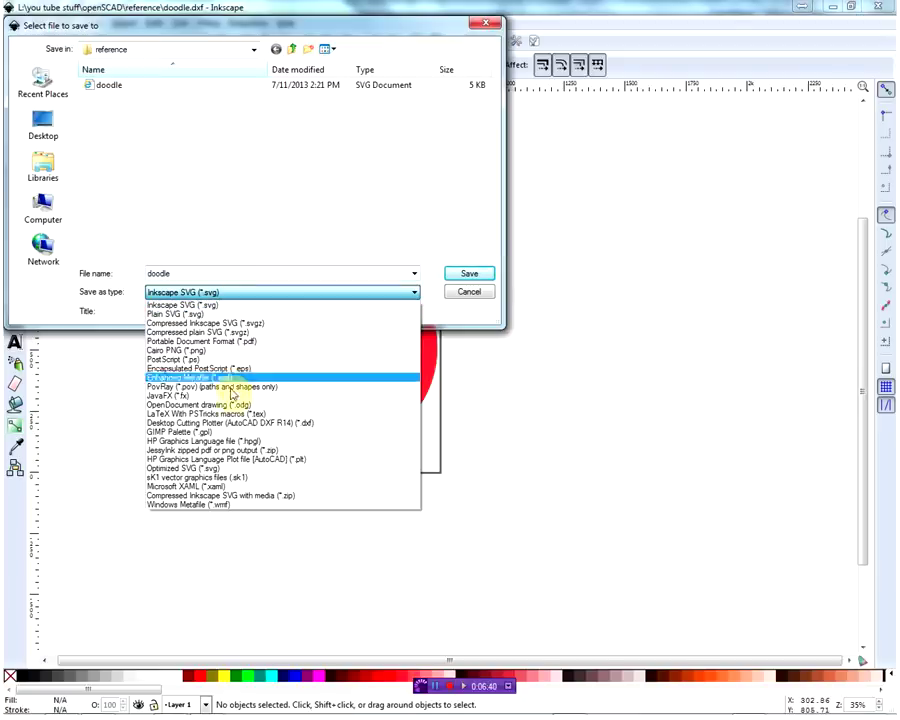
click(266, 421)
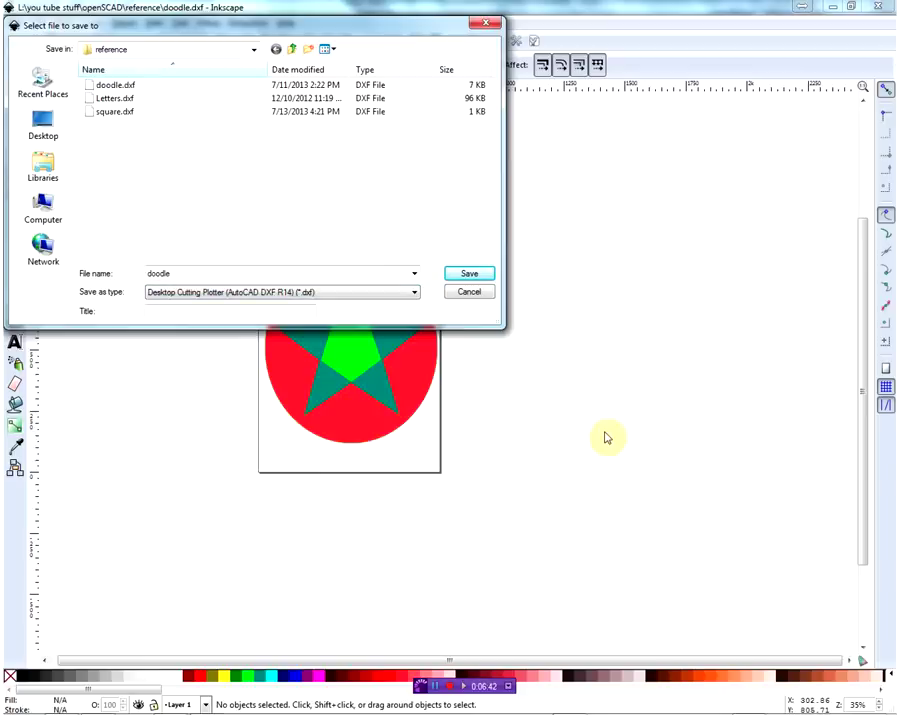
click(486, 22)
click(840, 7)
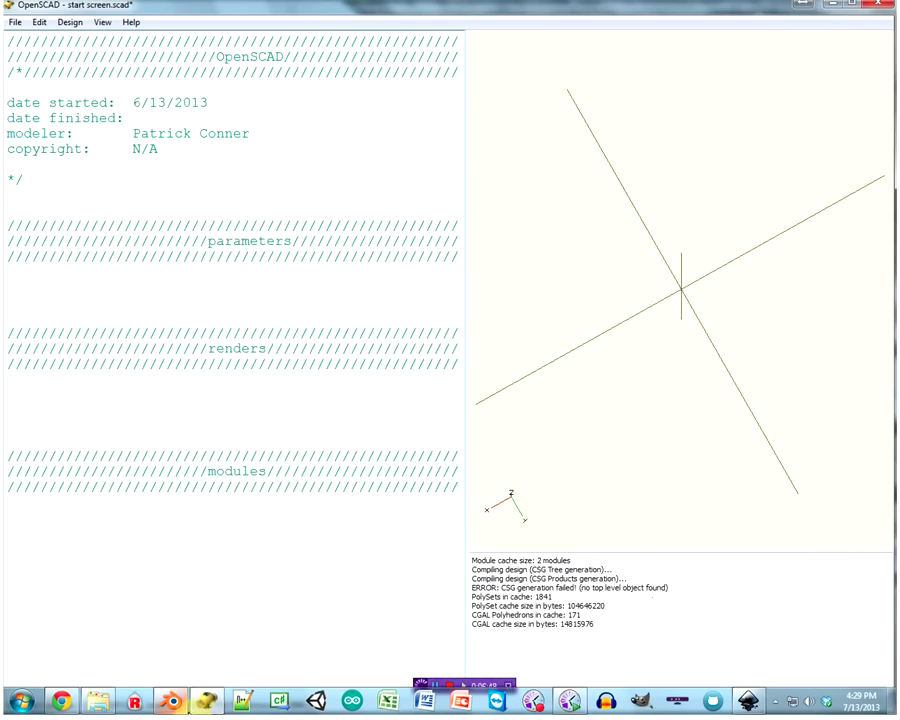
click(182, 704)
click(599, 427)
click(522, 315)
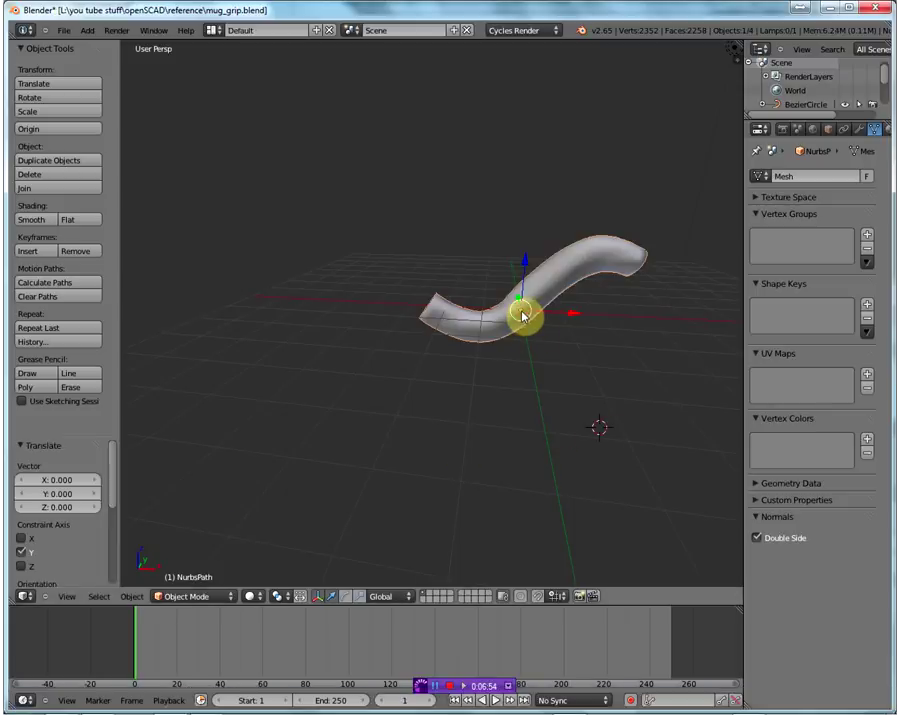
mouse_move(556, 334)
middle_down()
mouse_move(530, 372)
mouse_move(434, 394)
mouse_move(386, 386)
mouse_move(370, 331)
mouse_move(520, 356)
mouse_move(536, 352)
mouse_move(527, 325)
middle_up()
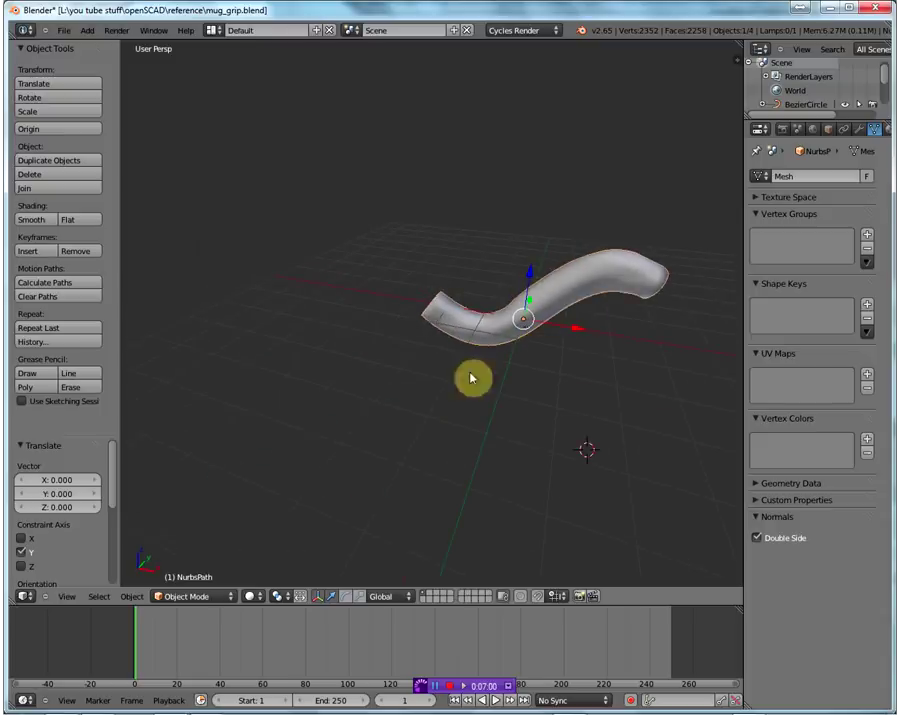
click(66, 31)
mouse_move(79, 257)
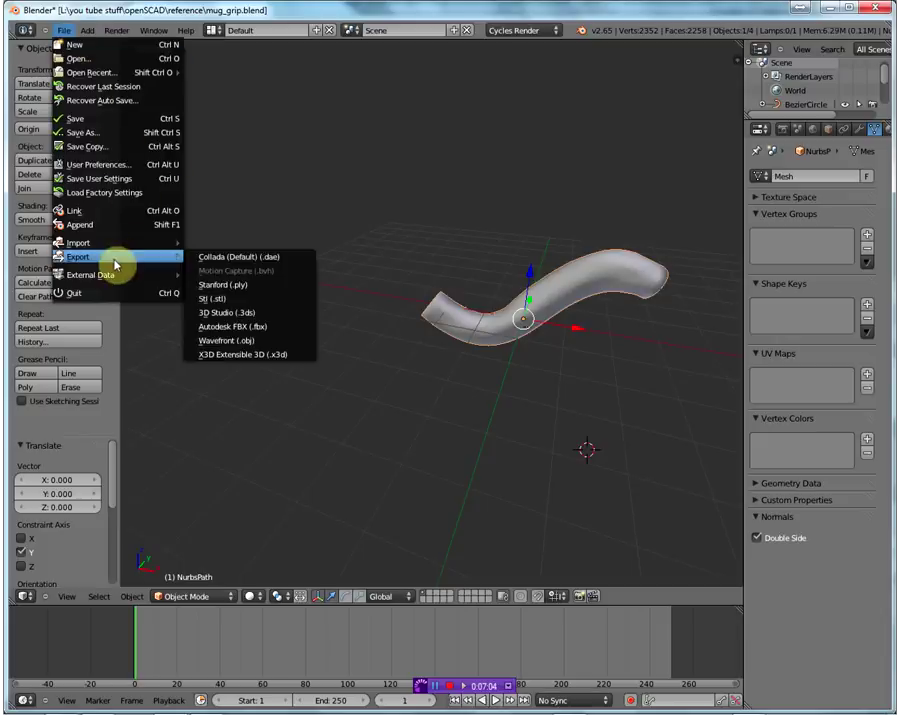
click(212, 300)
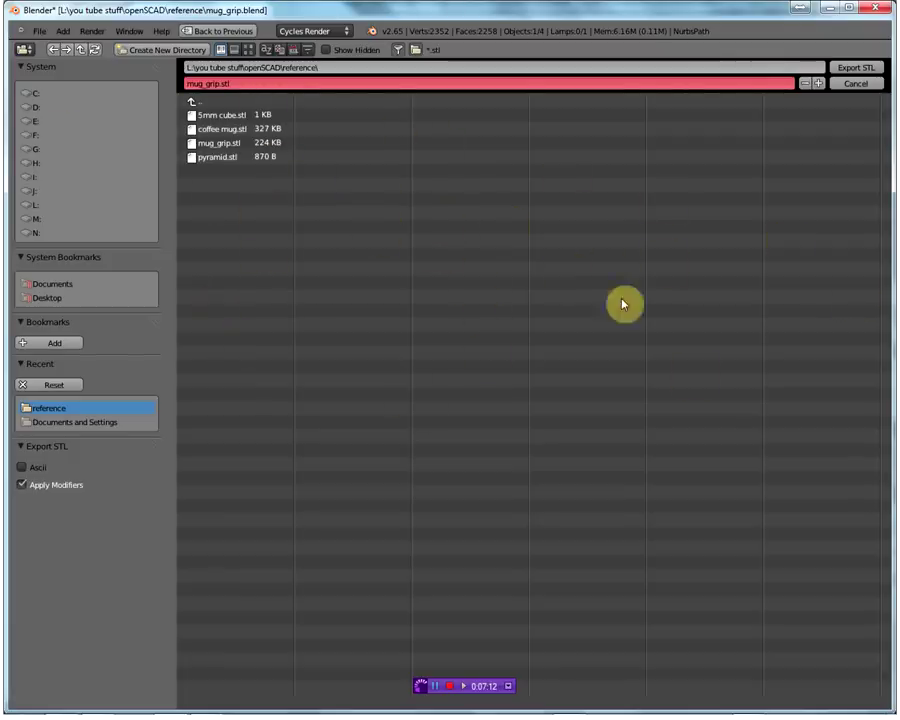
click(850, 85)
click(805, 7)
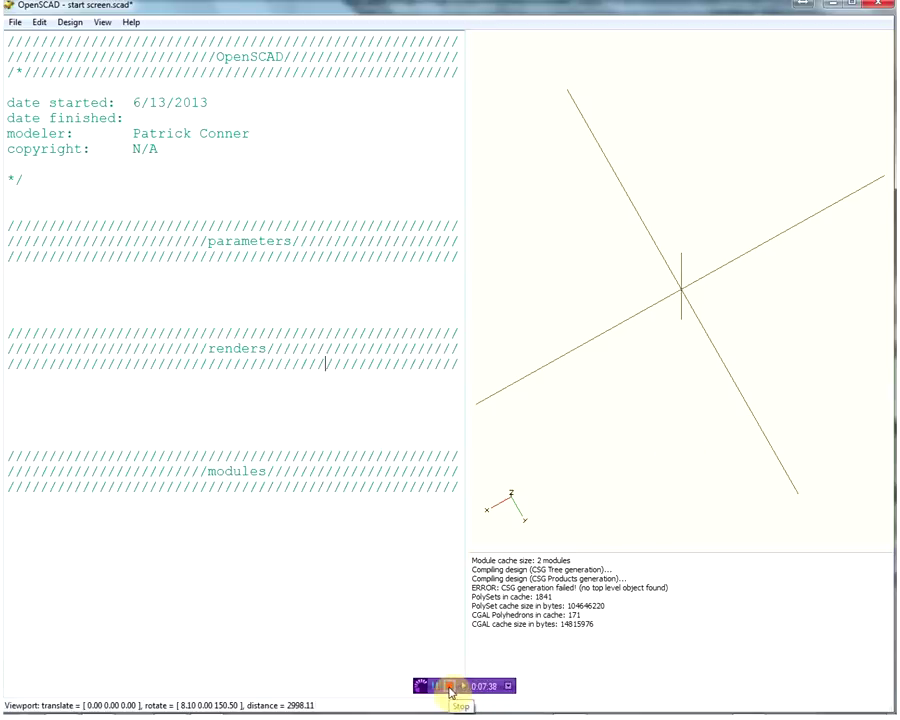
click(450, 692)
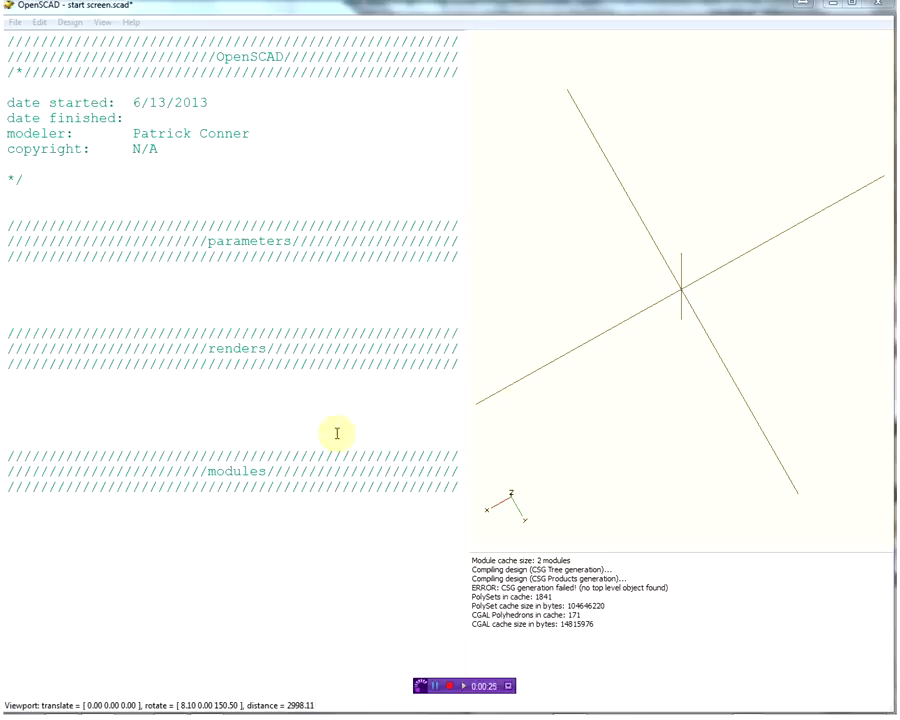
click(285, 406)
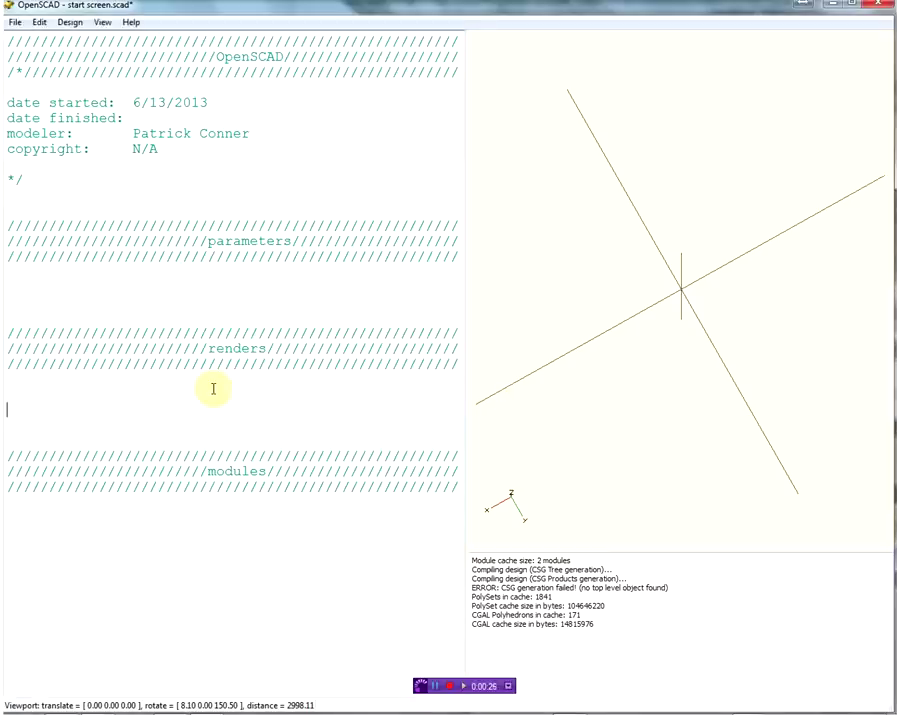
Step: Add use<coffee mug.scad> under parameters and mug() under renders, then preview the coffee mug
click(95, 278)
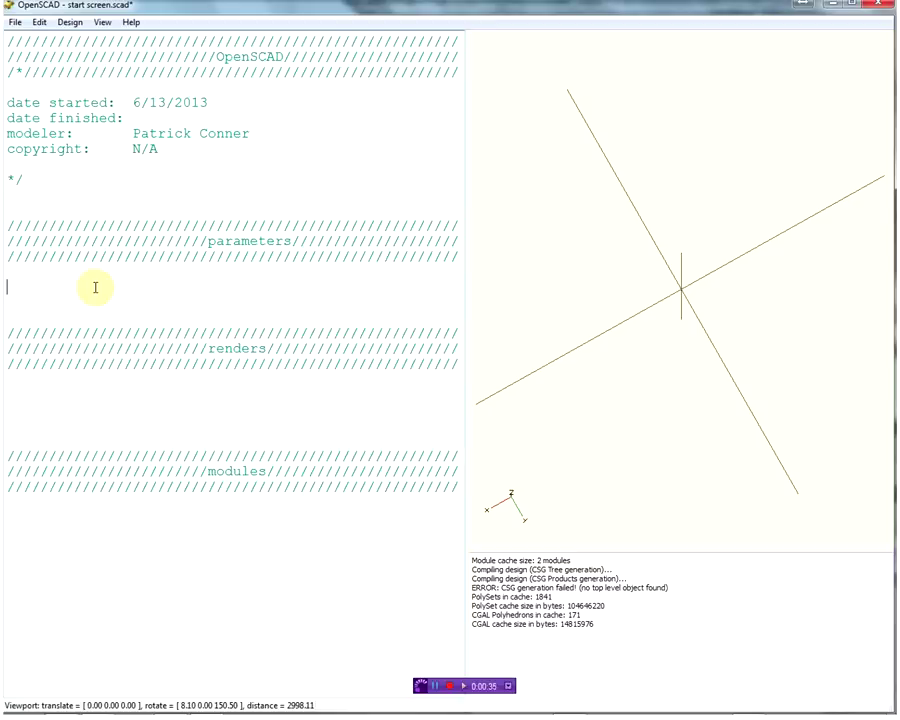
text(use)
text(<)
text(co)
text(ffe)
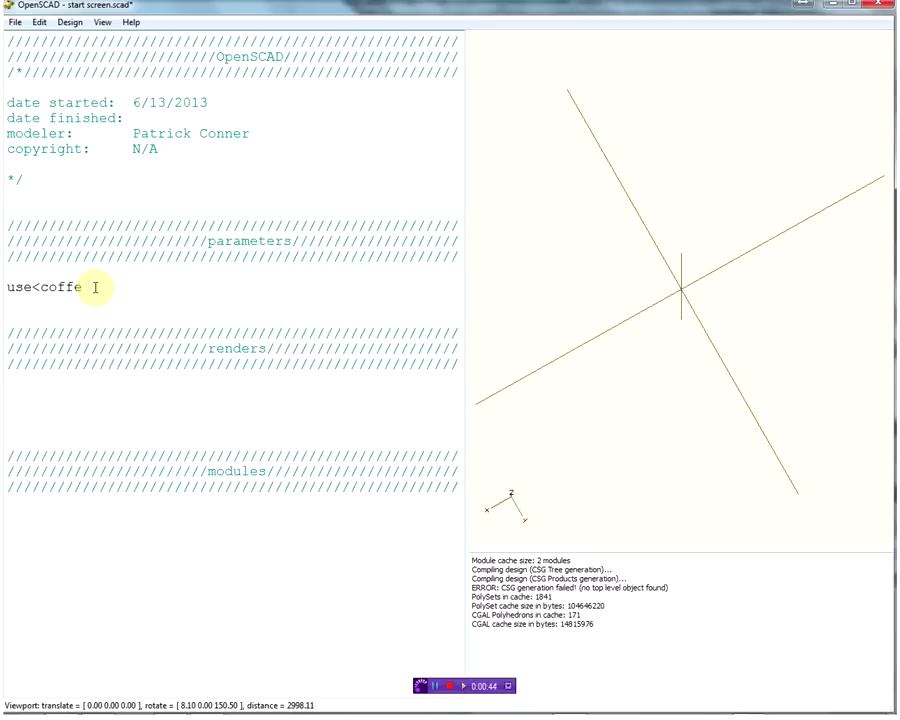
text(e)
text( muf)
key(BackSpace)
text(g.)
text(scad>)
click(22, 390)
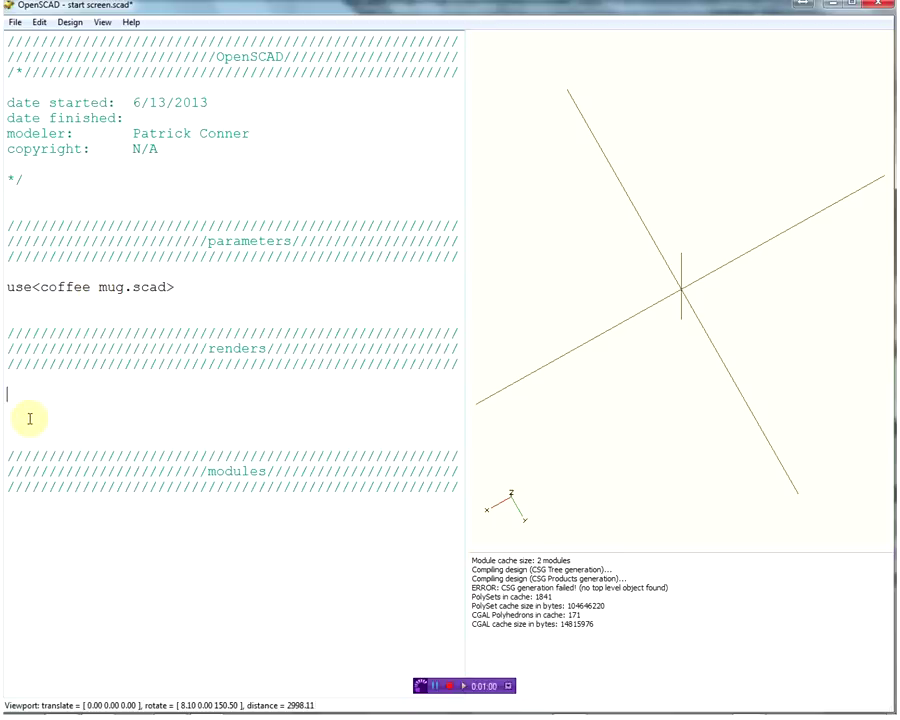
text(mug();)
key(F5)
drag(800, 372, 827, 293)
mouse_move(673, 282)
mouse_down()
mouse_move(770, 292)
mouse_move(746, 252)
mouse_up()
scroll(748, 252, up, 2)
scroll(754, 253, up, 4)
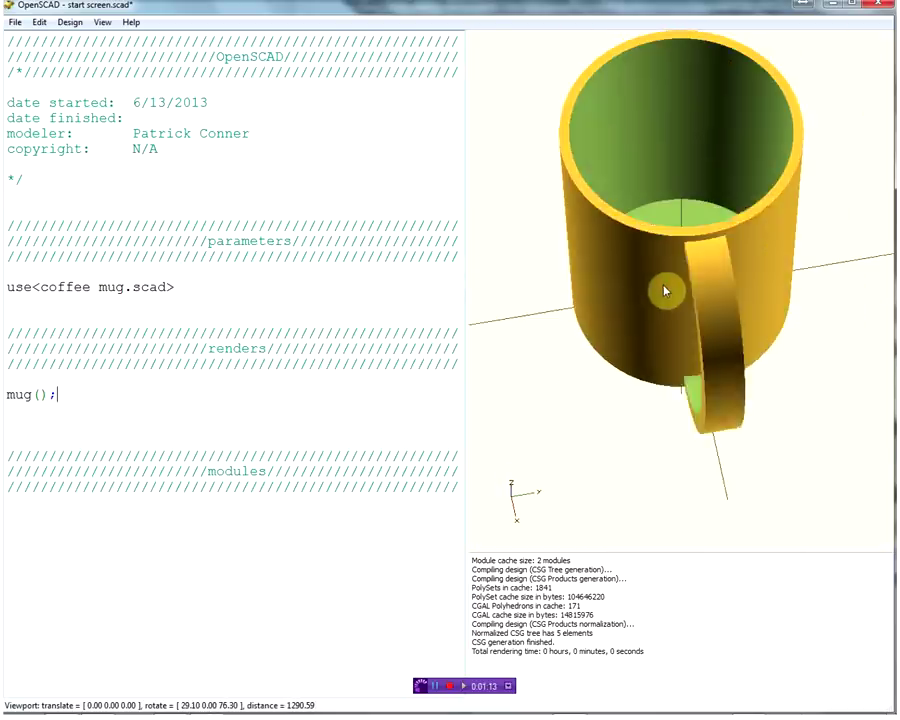
drag(754, 253, 665, 289)
click(78, 392)
click(78, 412)
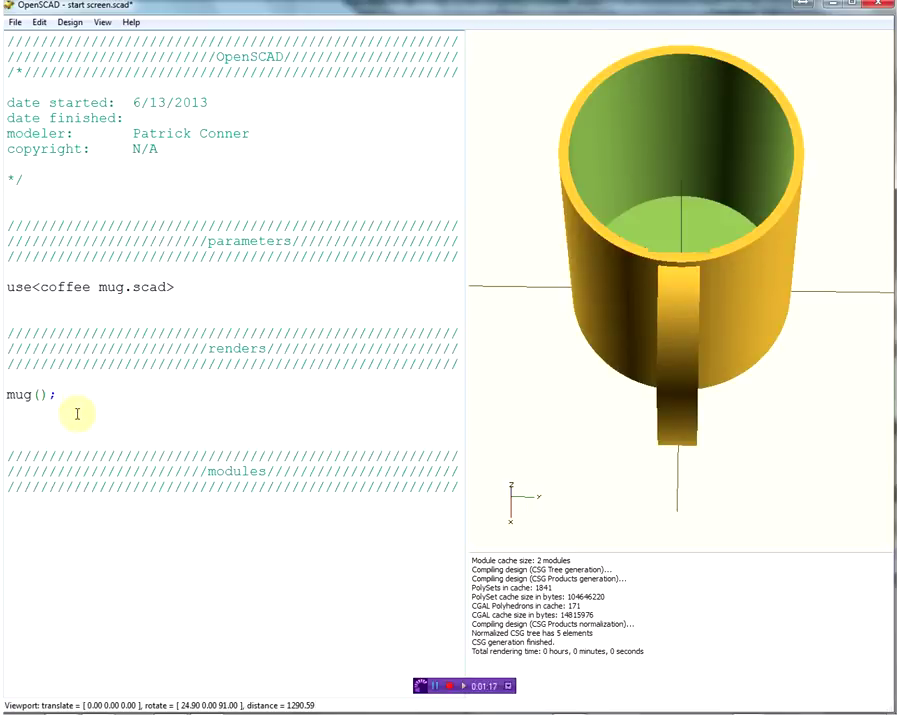
text(lid())
text(;)
click(295, 529)
key(Return)
text(module)
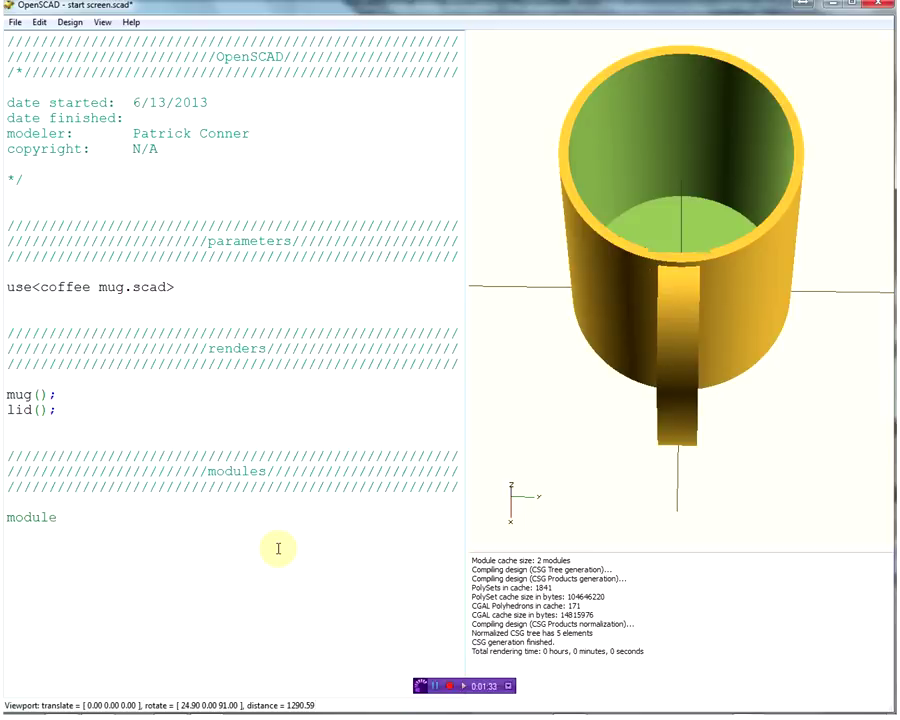
text( lid(){)
mouse_move(776, 316)
mouse_down()
mouse_move(613, 240)
mouse_move(646, 366)
mouse_move(652, 317)
mouse_move(638, 304)
mouse_up()
scroll(646, 366, down, 3)
right_drag(638, 304, 642, 361)
mouse_move(648, 328)
mouse_down()
mouse_move(652, 377)
mouse_move(665, 383)
mouse_move(599, 404)
mouse_move(603, 328)
mouse_move(800, 388)
mouse_move(760, 456)
mouse_move(652, 376)
mouse_move(655, 360)
mouse_up()
right_drag(657, 361, 652, 373)
scroll(652, 376, up, 3)
scroll(652, 376, down, 2)
mouse_move(652, 376)
mouse_down()
mouse_move(665, 402)
mouse_move(629, 420)
mouse_move(543, 428)
mouse_move(658, 453)
mouse_move(666, 410)
mouse_move(644, 380)
mouse_move(804, 380)
mouse_move(650, 389)
mouse_move(623, 412)
mouse_move(614, 443)
mouse_move(630, 367)
mouse_move(652, 359)
mouse_up()
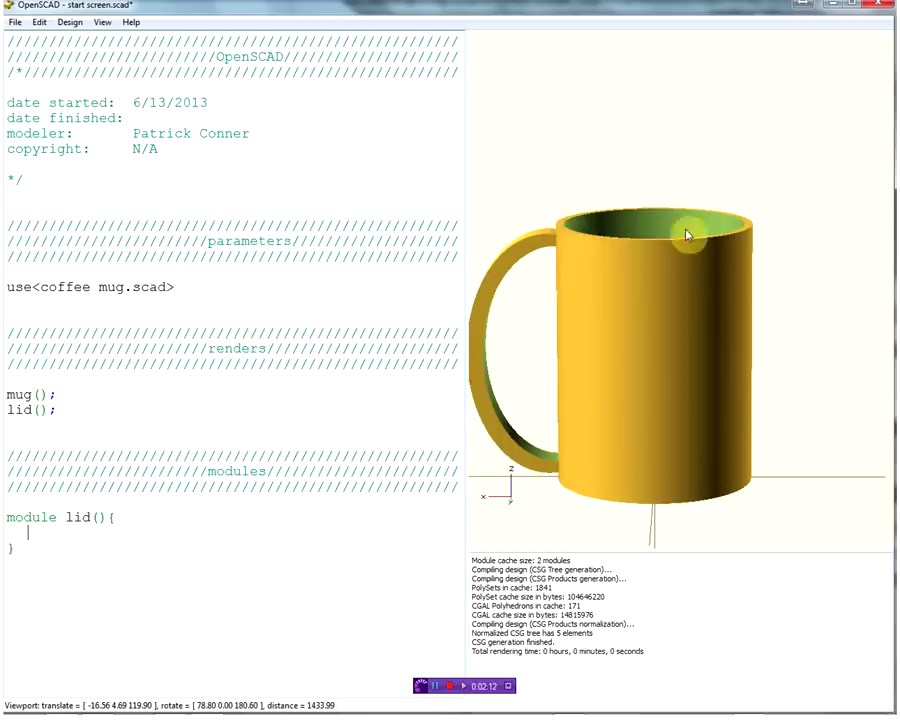
mouse_move(639, 241)
mouse_down()
mouse_move(642, 298)
mouse_move(677, 207)
mouse_up()
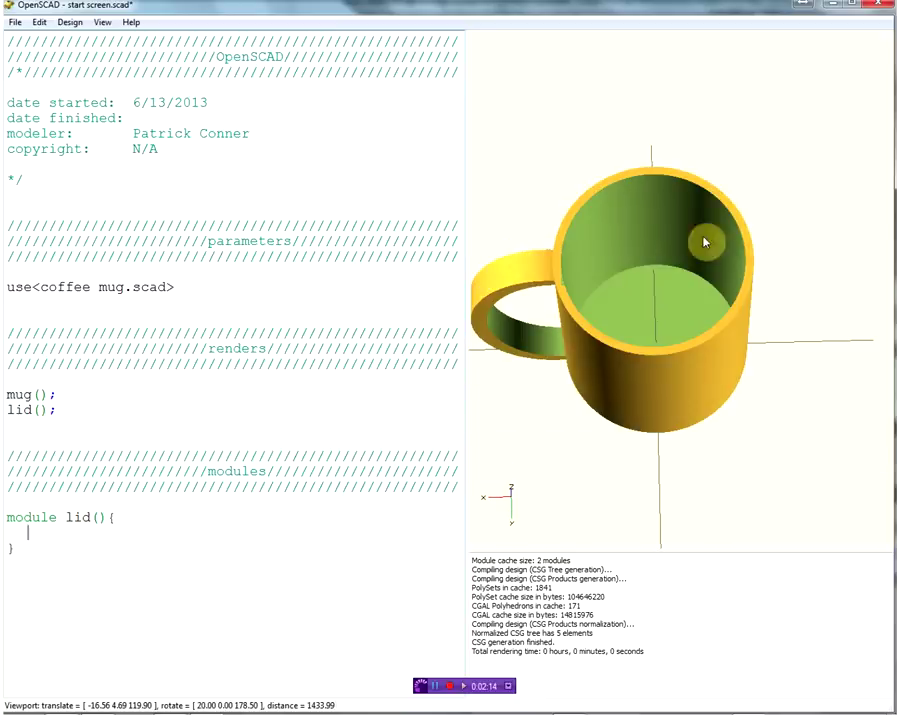
drag(573, 281, 649, 263)
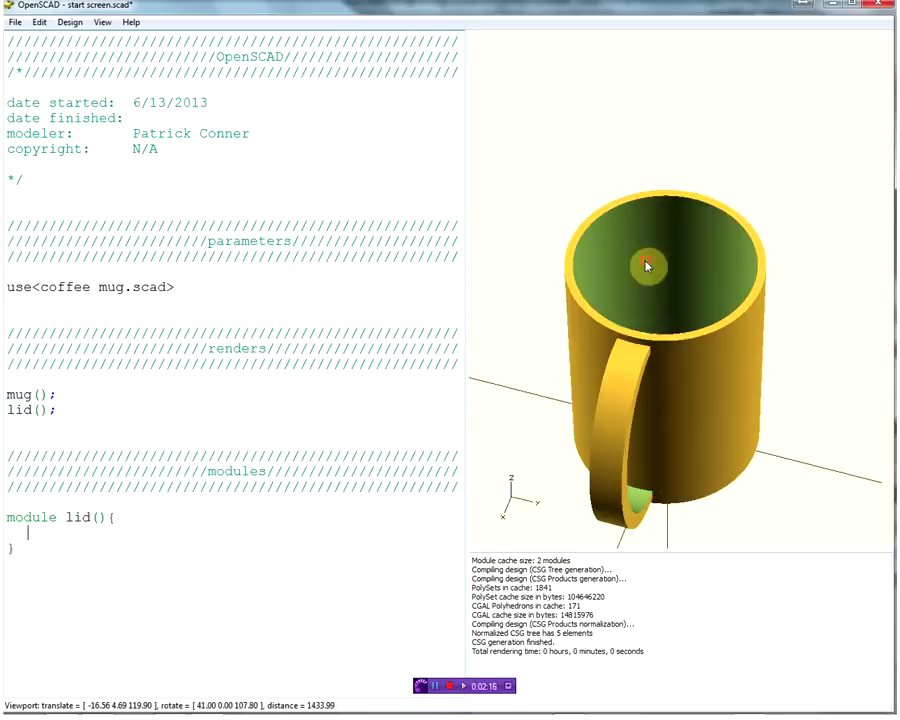
click(636, 326)
drag(600, 364, 574, 277)
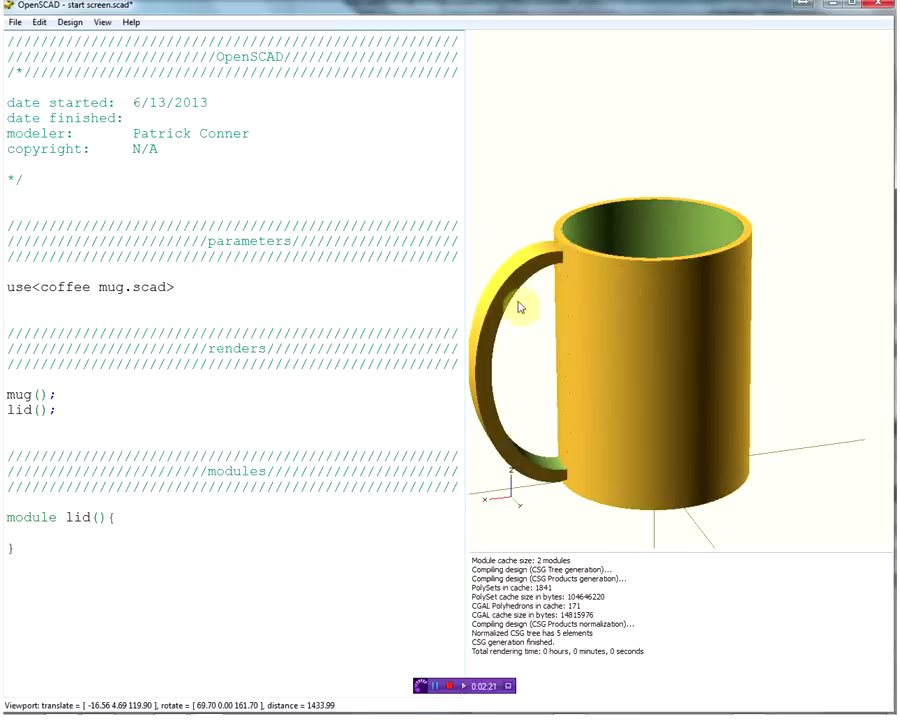
click(49, 407)
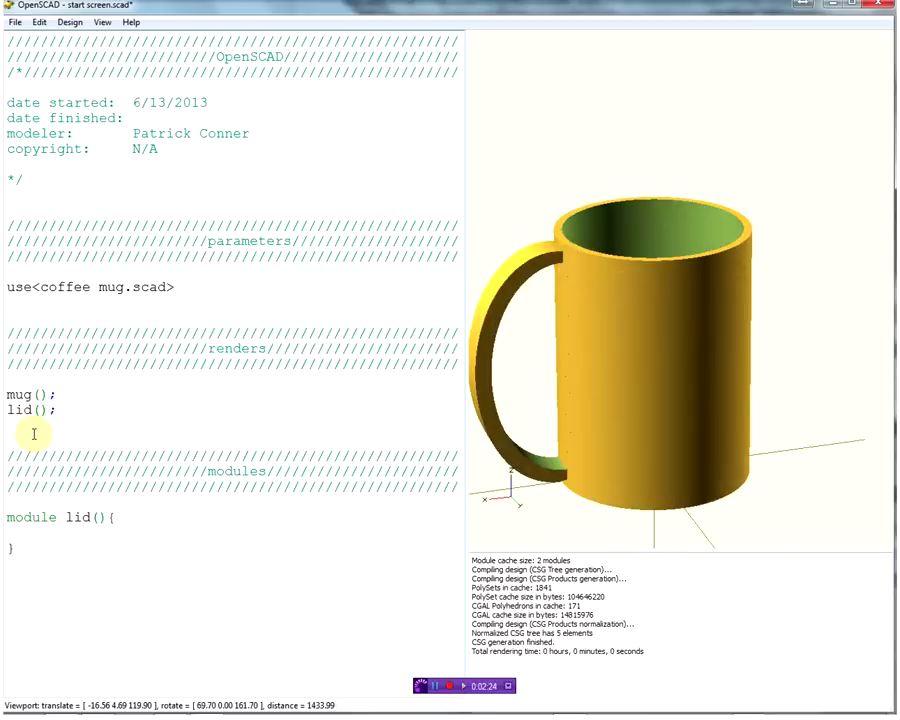
Step: Add a cylinder with 160 radii inside the lid module and preview it with the mug
key(Home)
text(!)
key(Return)
key(Tab)
text(cylinder()
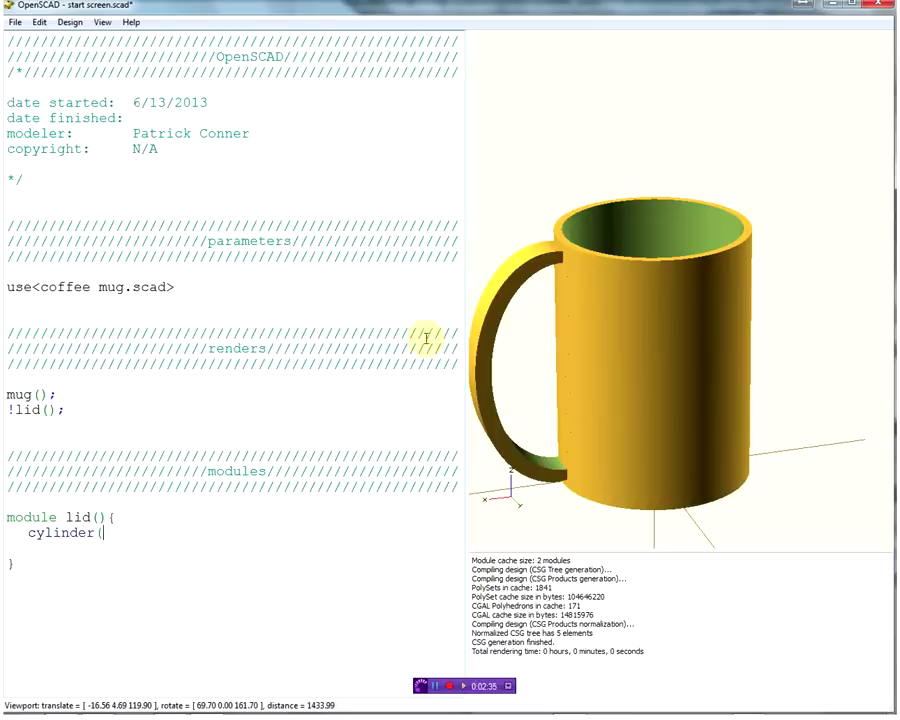
click(13, 409)
key(BackSpace)
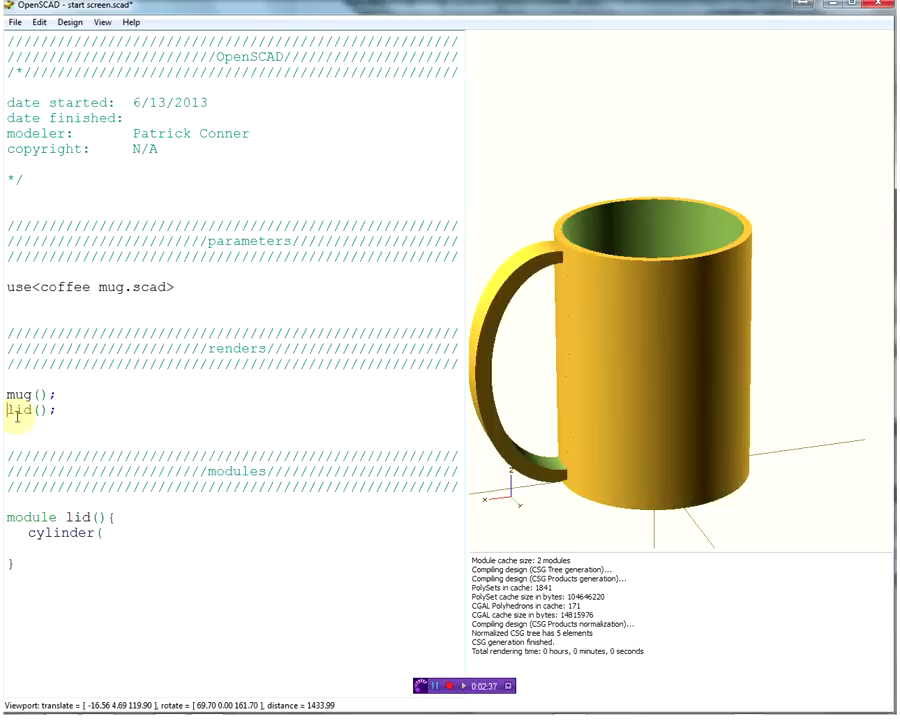
click(113, 536)
text(16)
text(0,)
text(160)
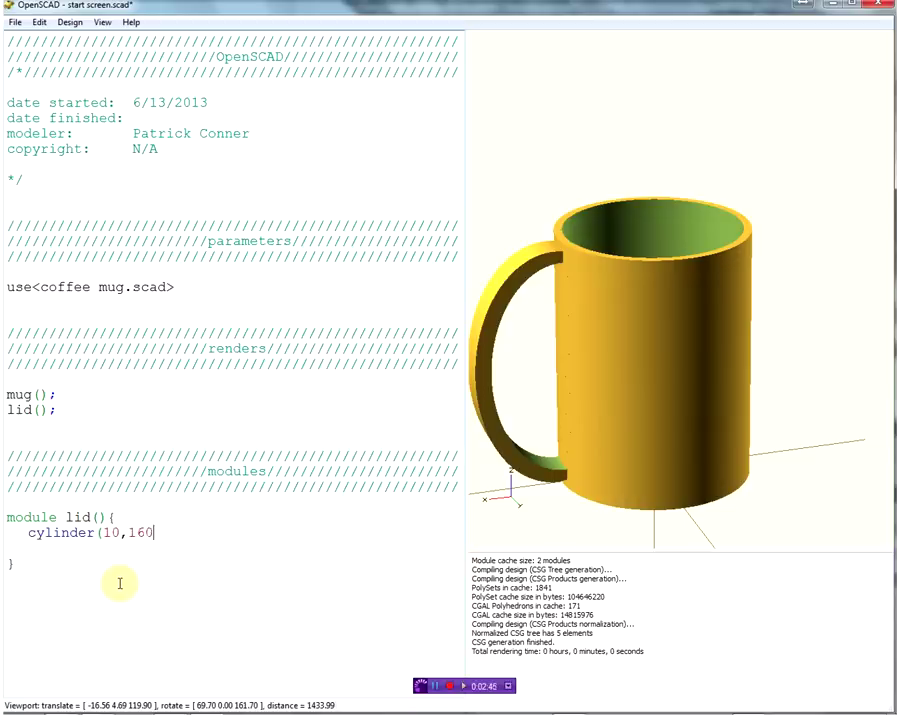
text(,160)
text();)
key(F5)
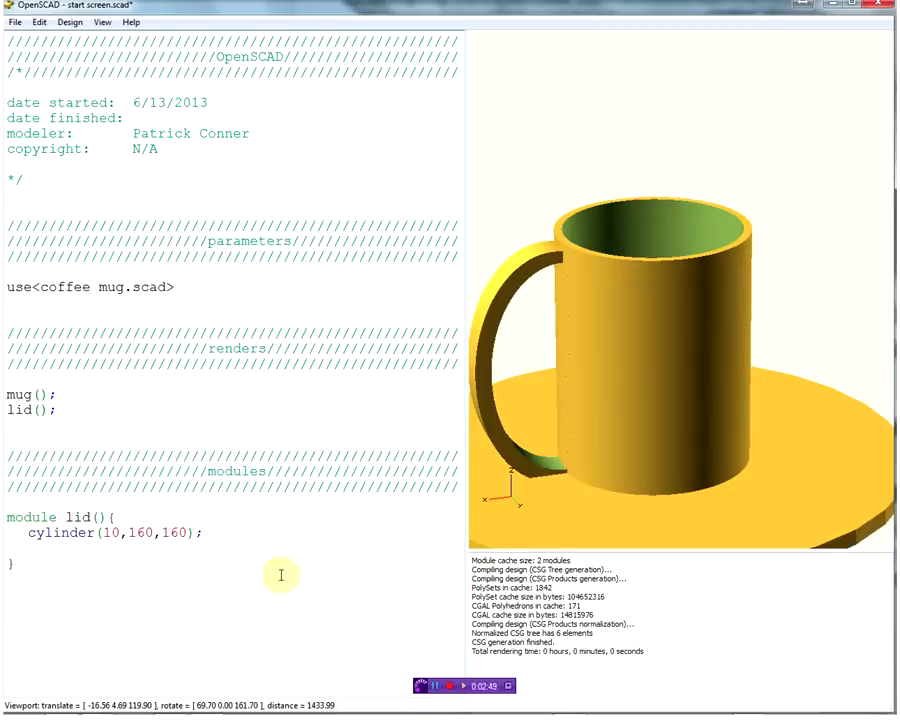
Step: Shrink the lid cylinder to cylinder(10,80,80) and re-preview the flat disc
scroll(600, 508, down, 1)
scroll(610, 500, down, 3)
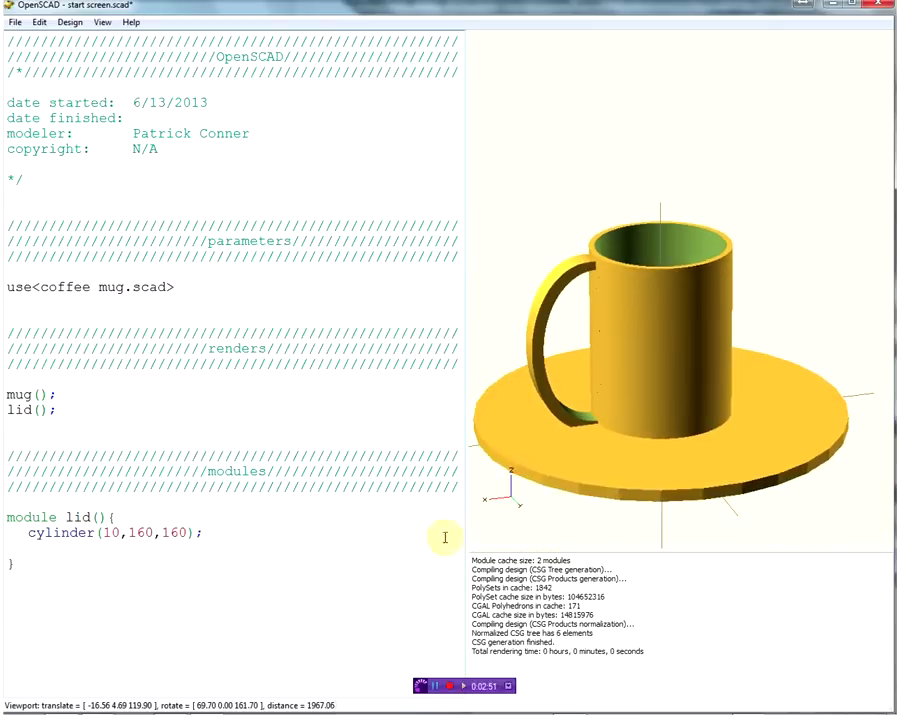
double_click(138, 532)
text(80)
key(F5)
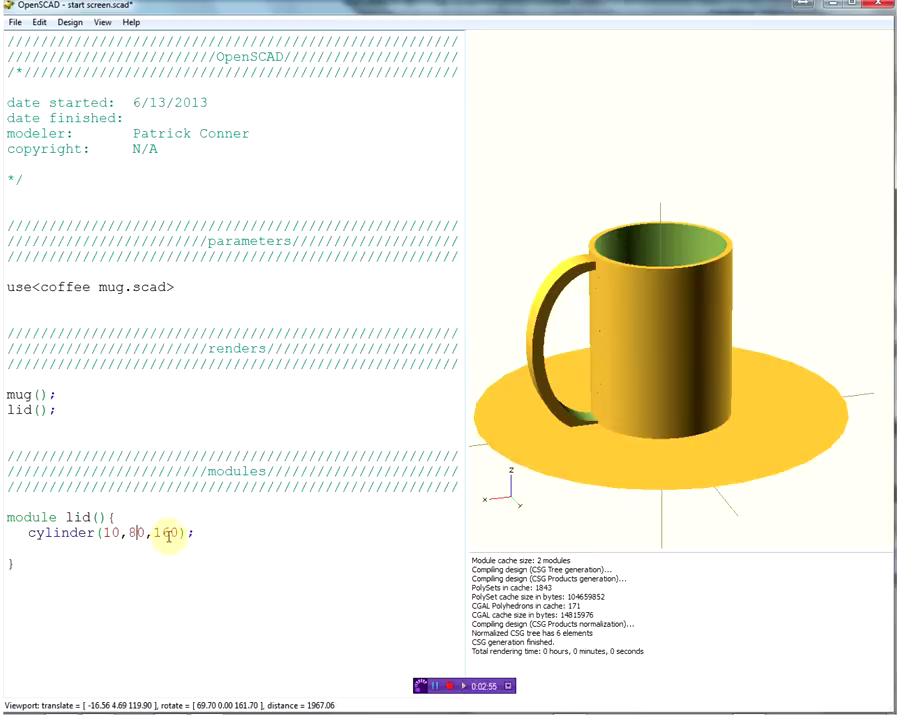
double_click(165, 532)
text(80)
key(F5)
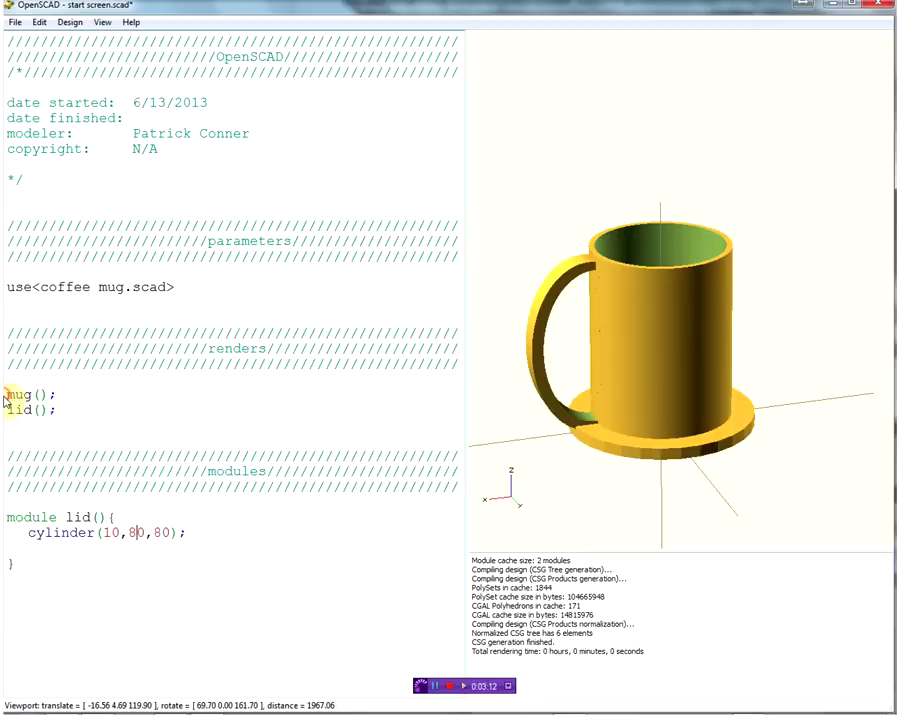
Step: Indent mug(); and start a scale(1,75) line above it
click(7, 395)
key(Tab)
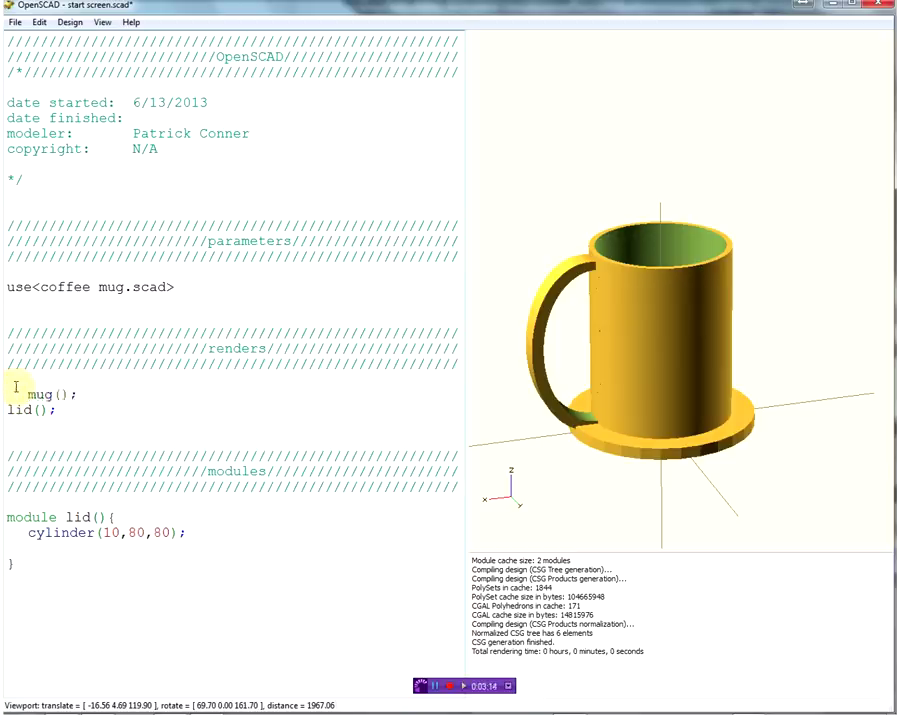
click(88, 396)
key(Return)
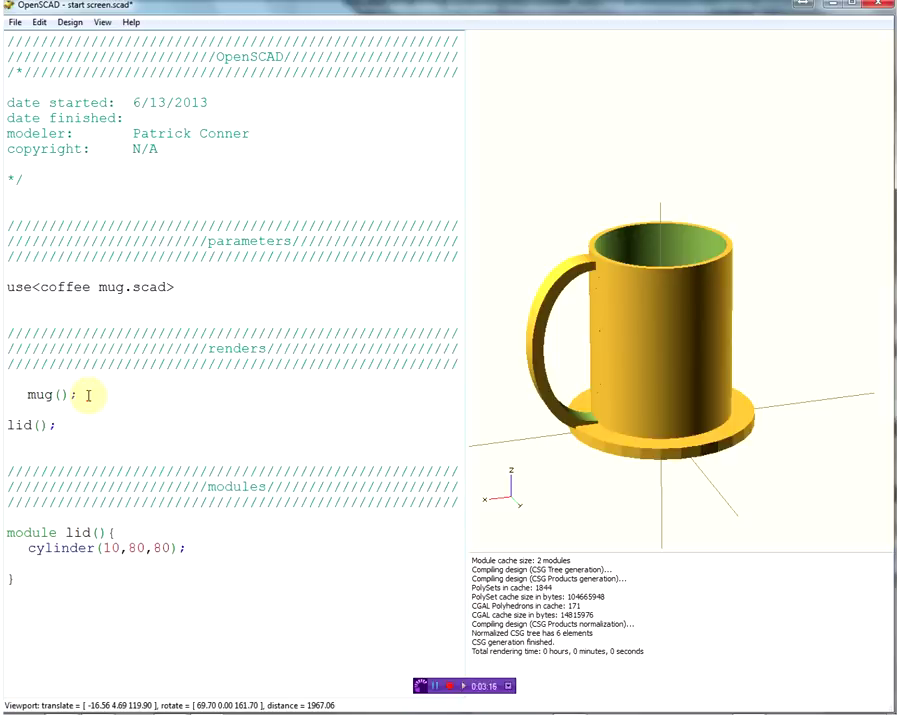
key(Return)
key(Up)
text(scale()
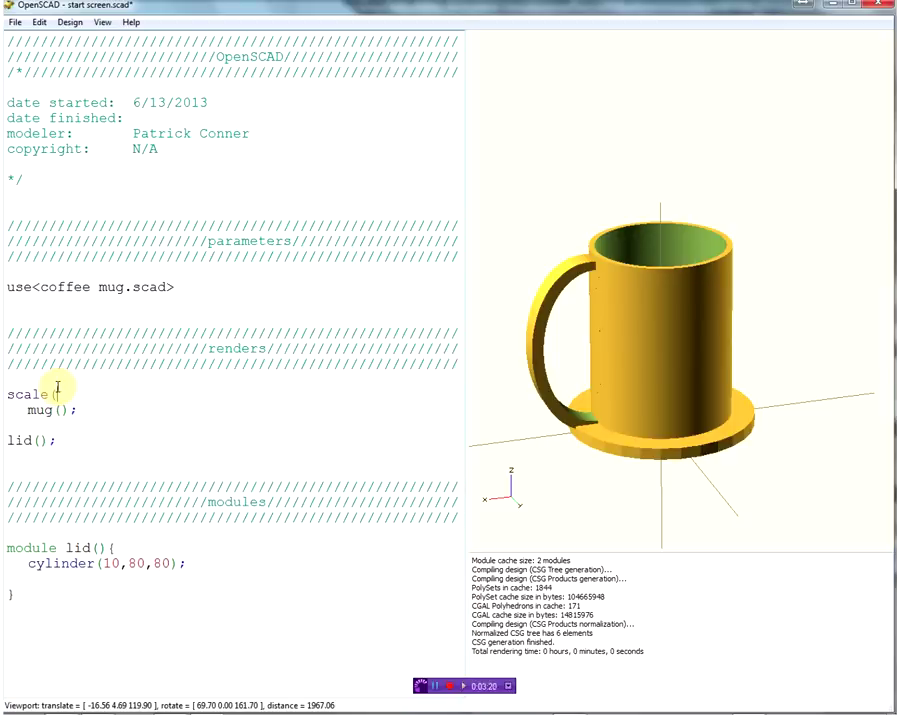
text(1,)
text(75))
Step: Correct the mug scale factor to scale(1.75)
mouse_move(635, 450)
mouse_down()
mouse_move(620, 444)
mouse_move(636, 464)
mouse_up()
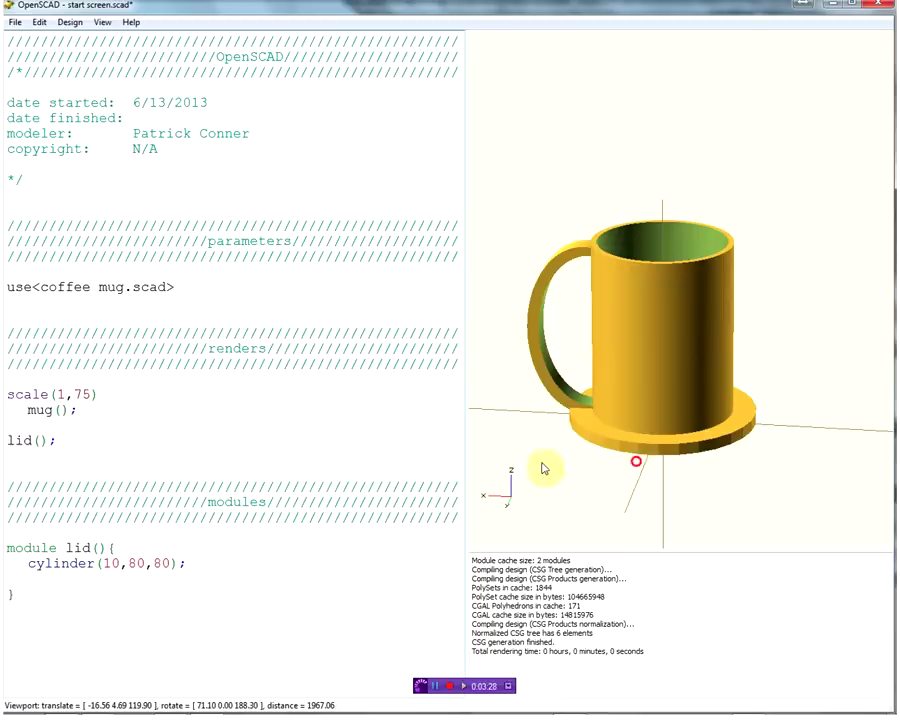
click(72, 395)
key(BackSpace)
text(.)
scroll(640, 370, down, 2)
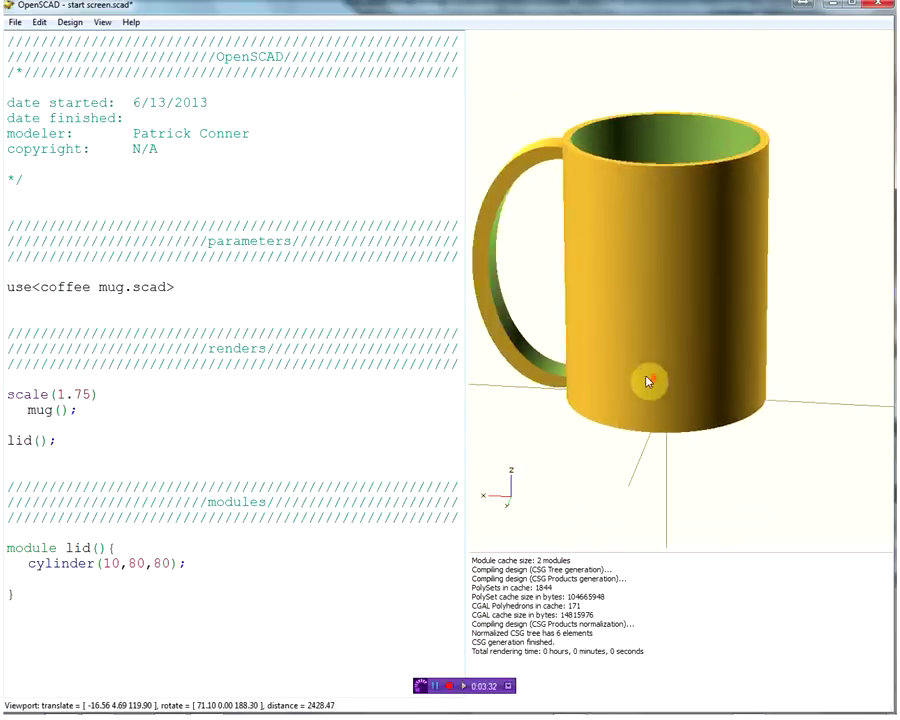
drag(614, 444, 614, 448)
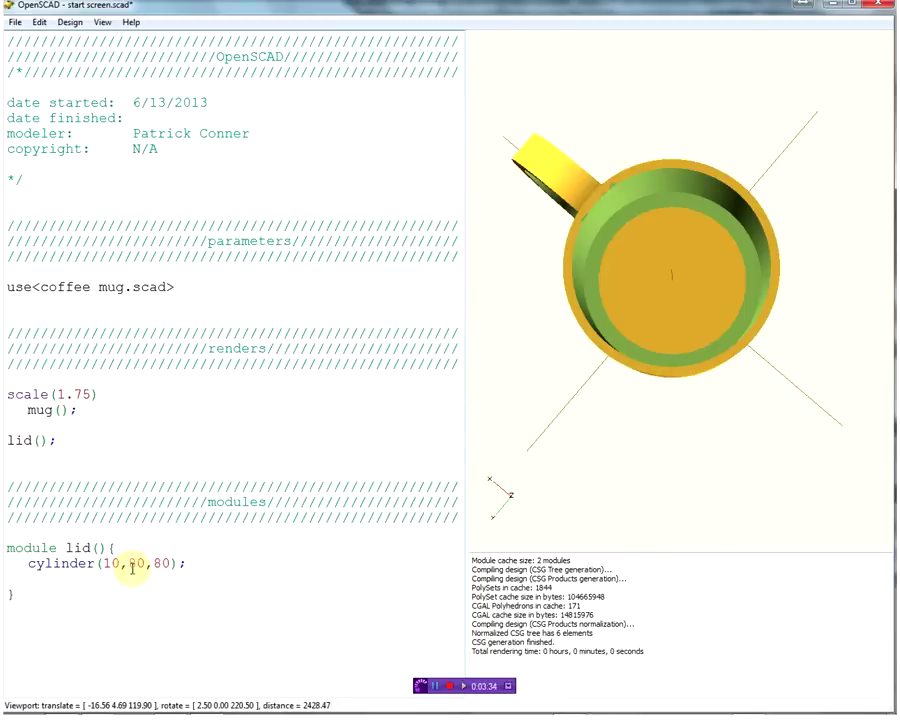
Step: Widen the lid to cylinder(10,105,105) and preview it filling the mug's opening
drag(142, 563, 128, 563)
text(105)
key(Right)
key(Delete)
key(Delete)
text(105)
key(F5)
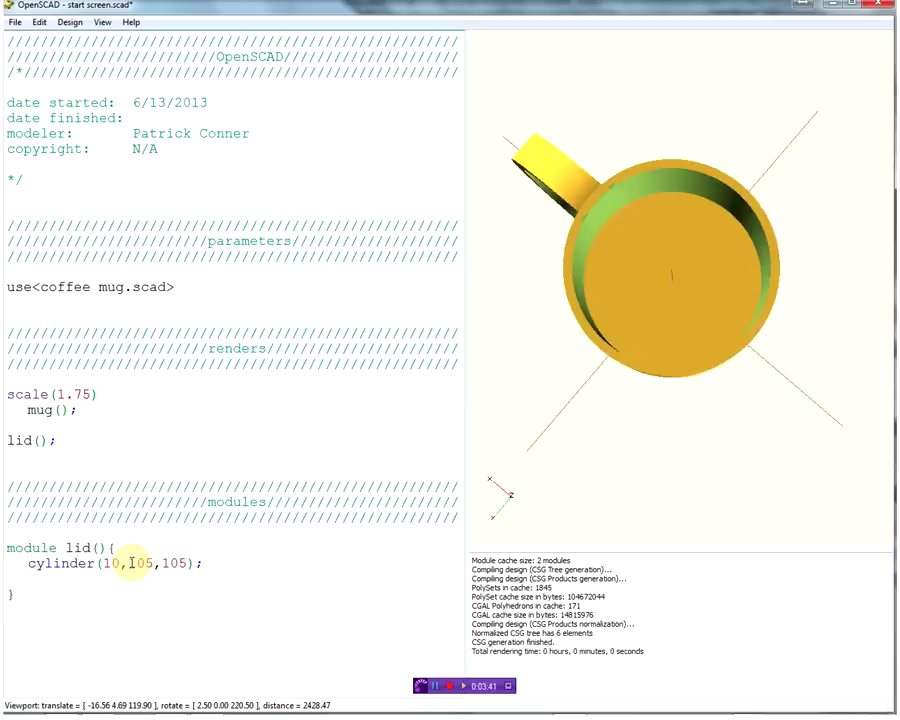
mouse_move(699, 396)
mouse_down()
mouse_move(591, 368)
mouse_move(523, 374)
mouse_move(705, 375)
mouse_move(500, 400)
mouse_up()
click(7, 440)
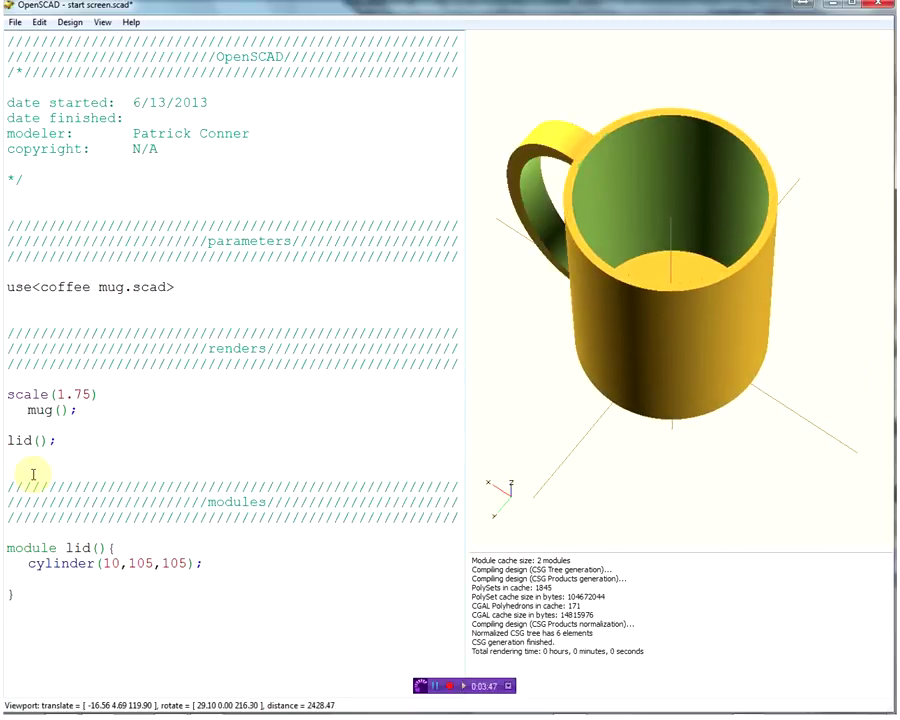
Step: Preview only the lid with !lid(); and add translate([0,0,0]) inside the lid module
text(!)
key(F5)
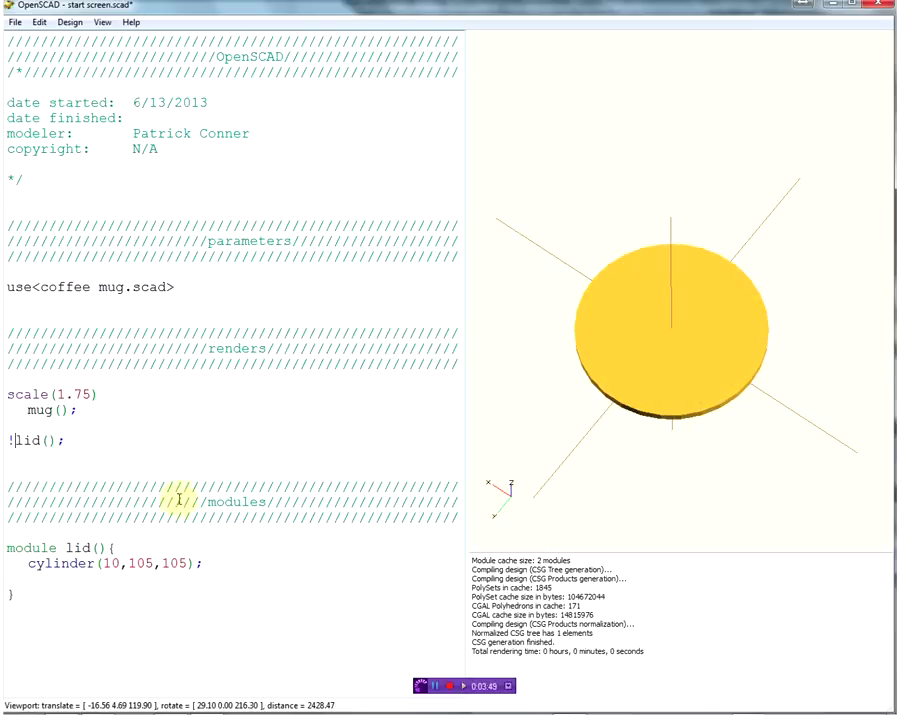
click(216, 562)
key(Return)
key(Return)
text(translate([0,0,0]))
key(Return)
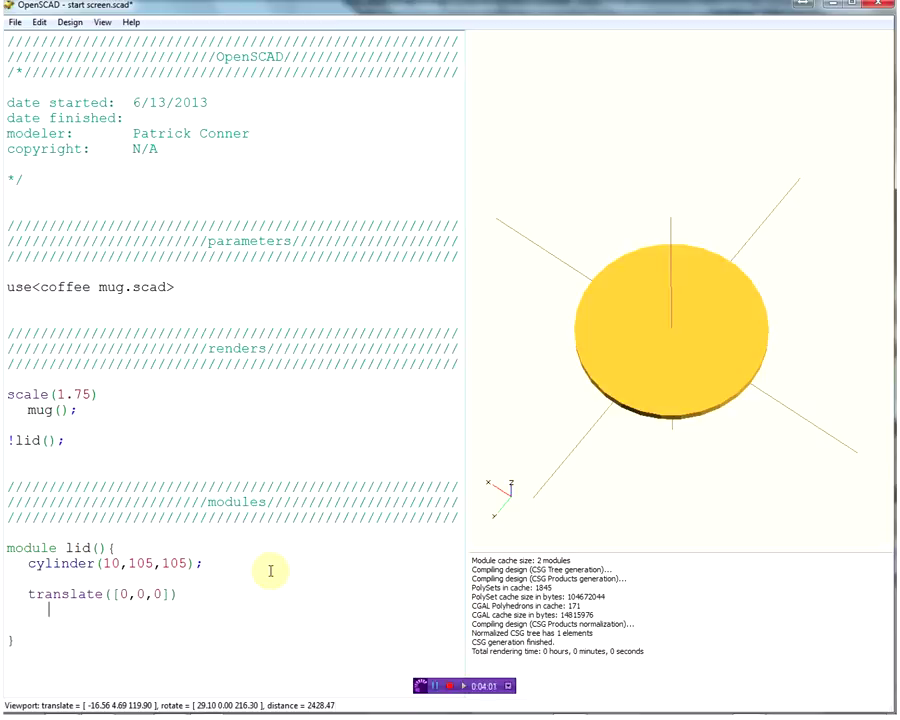
Step: Add linear_exrude(height=10) and import("doodle.dxf") lines beneath the translate
text(linear)
text(_exruder)
key(BackSpace)
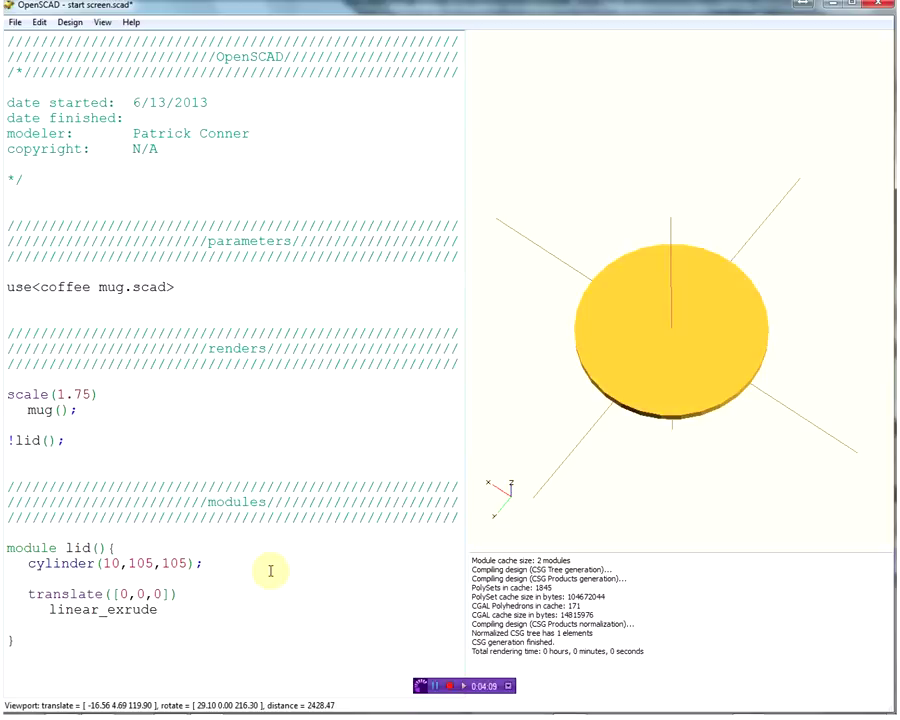
key(Left)
key(Left)
key(Left)
key(BackSpace)
key(BackSpace)
key(BackSpace)
key(BackSpace)
text(xrude)
text(()
text(height=)
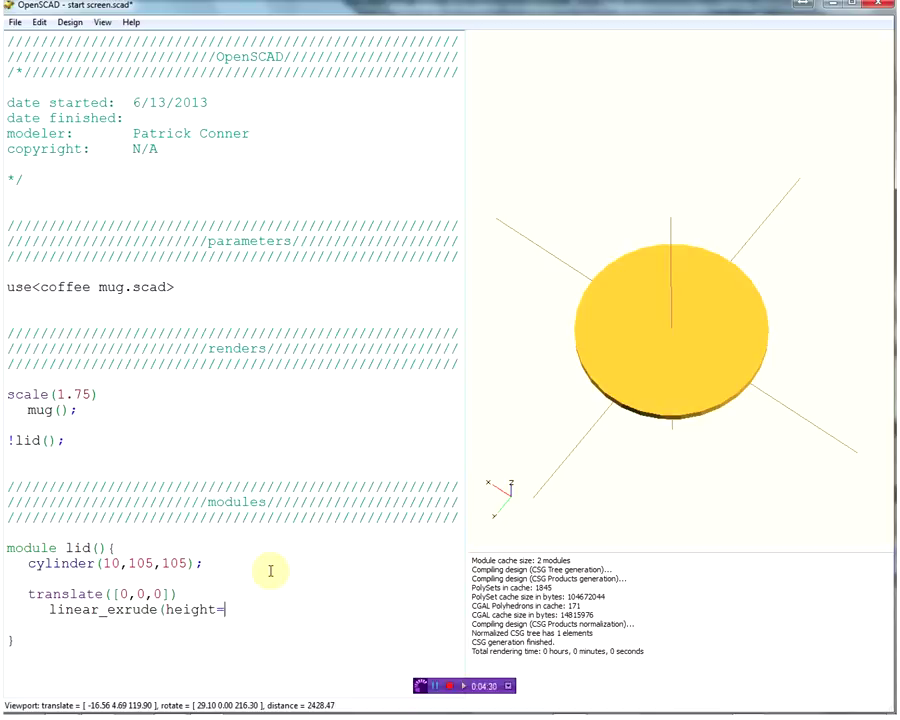
text(10)
text(,)
text())
key(Return)
text(im)
key(BackSpace)
text(port)
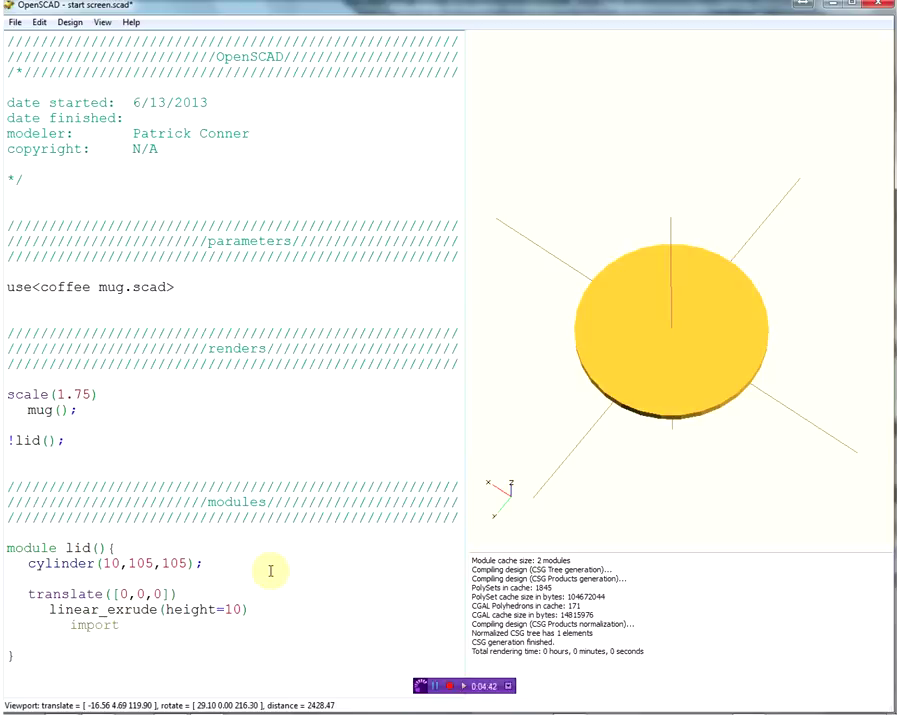
text(("doodle.dxf")
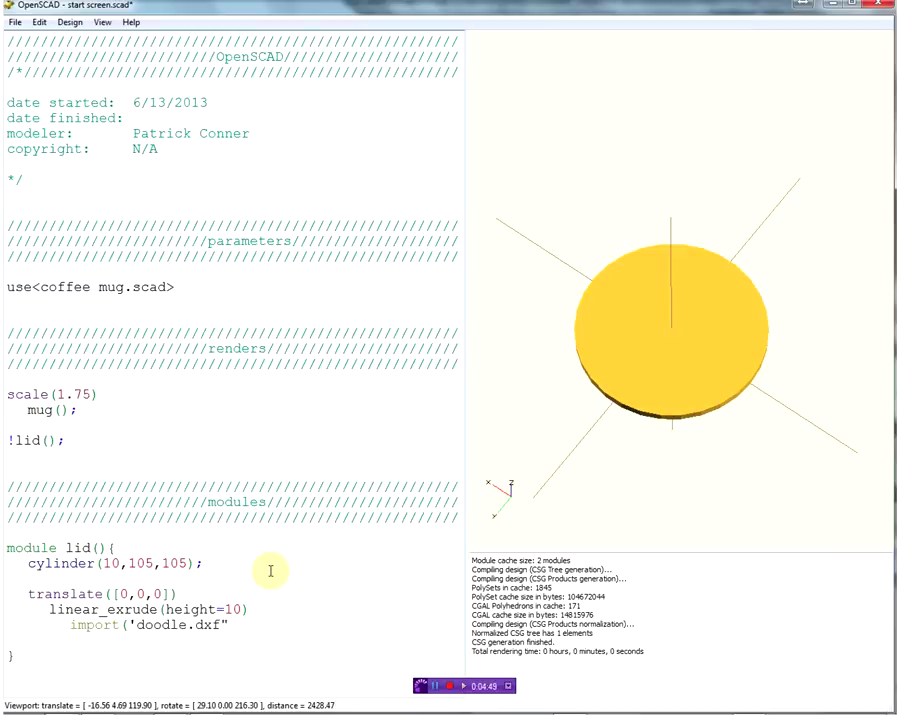
text())
Step: Correct the quote before doodle.dxf and re-render the lid preview
click(135, 624)
key(BackSpace)
text(")
click(245, 624)
key(F5)
drag(700, 518, 679, 504)
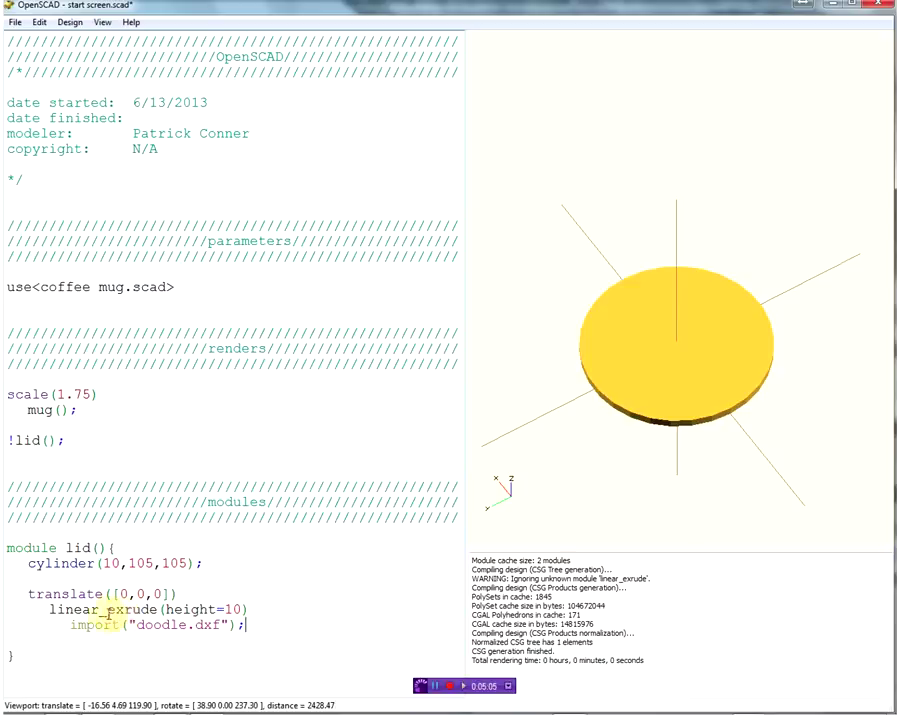
Step: Fix the spelling to linear_extrude and raise the star's translate height to 10
click(119, 609)
text(t)
key(F5)
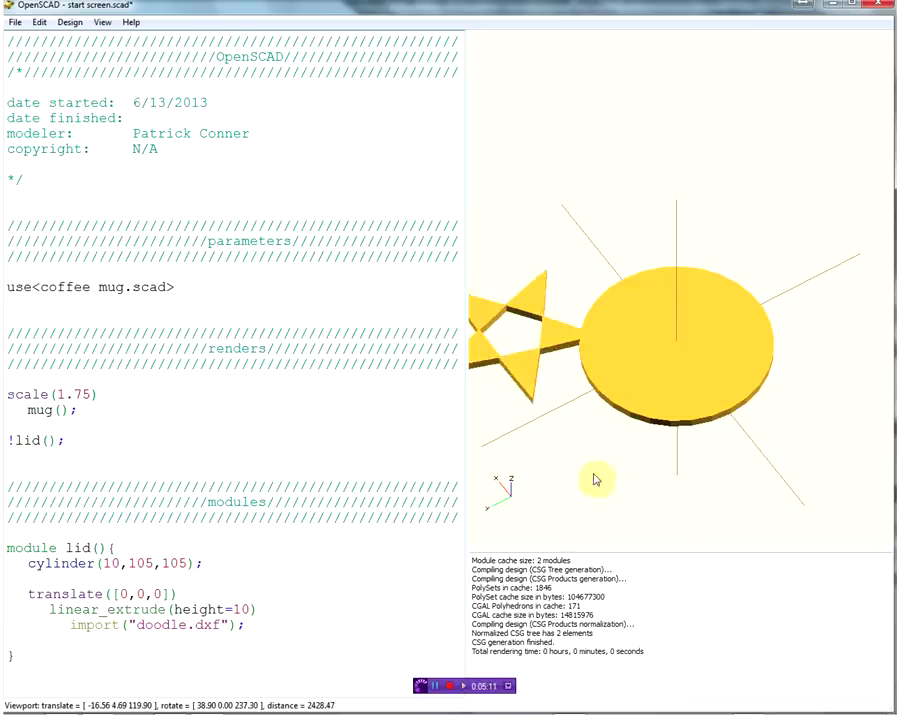
drag(594, 480, 650, 442)
click(156, 594)
text(1)
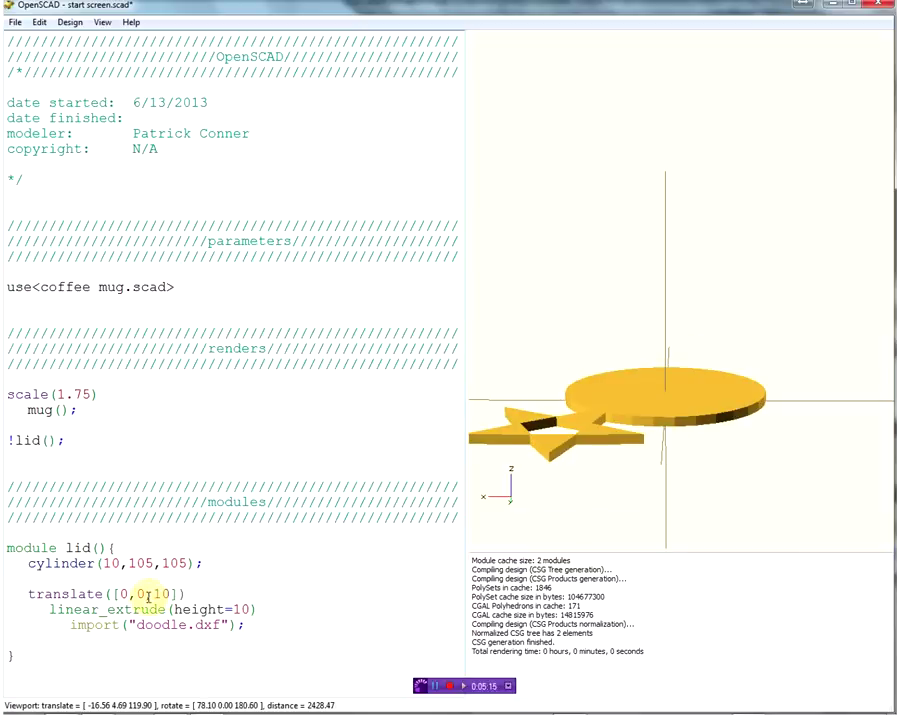
mouse_move(723, 462)
mouse_down()
mouse_move(610, 455)
mouse_move(502, 466)
mouse_move(672, 466)
mouse_move(661, 465)
mouse_up()
mouse_move(546, 473)
mouse_down()
mouse_move(534, 468)
mouse_move(590, 454)
mouse_move(756, 458)
mouse_move(672, 476)
mouse_move(619, 514)
mouse_up()
Step: Set the star's x and y offsets to -100, giving translate([-100,-100,10])
click(120, 594)
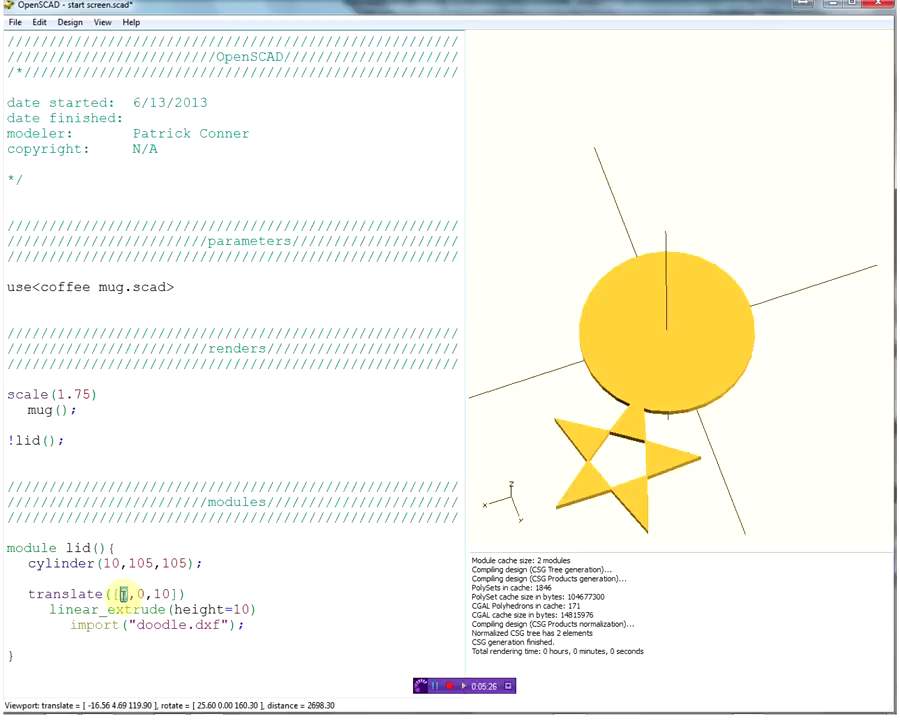
text(100)
key(F5)
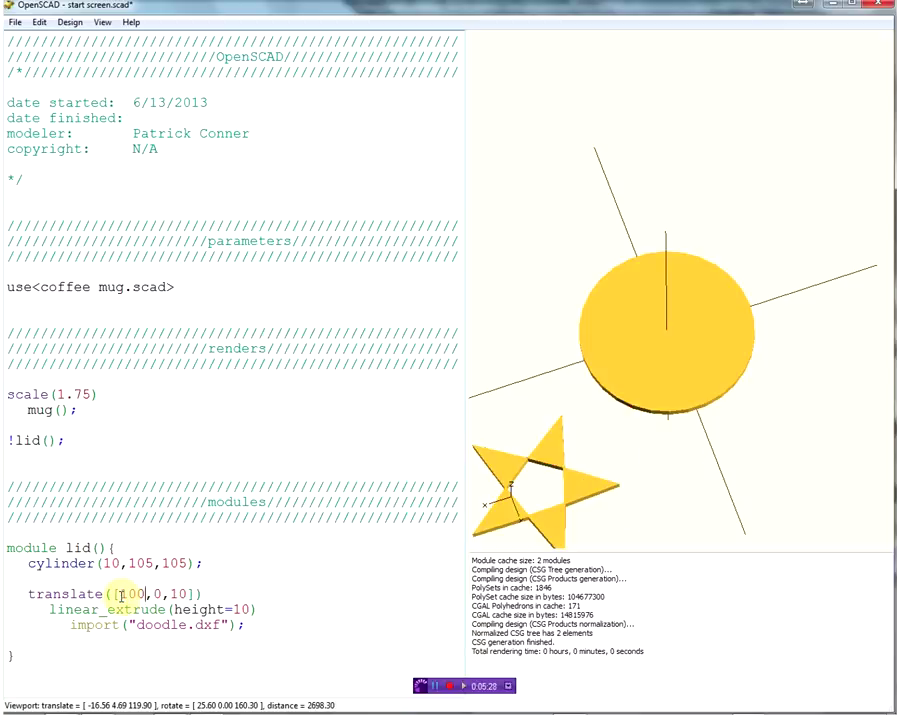
text(0)
key(F5)
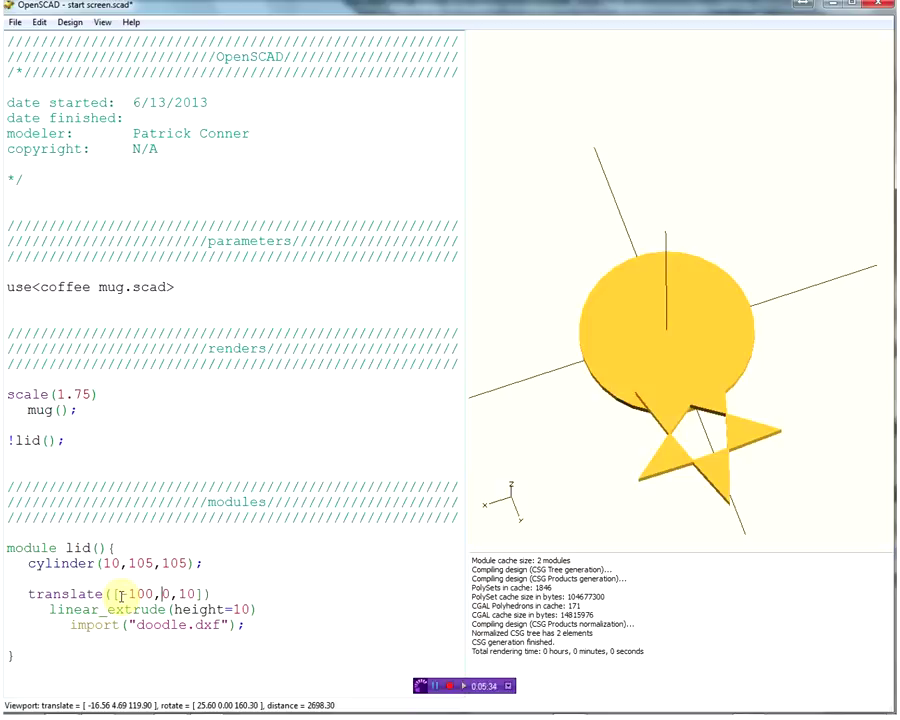
key(Delete)
text(10)
key(F5)
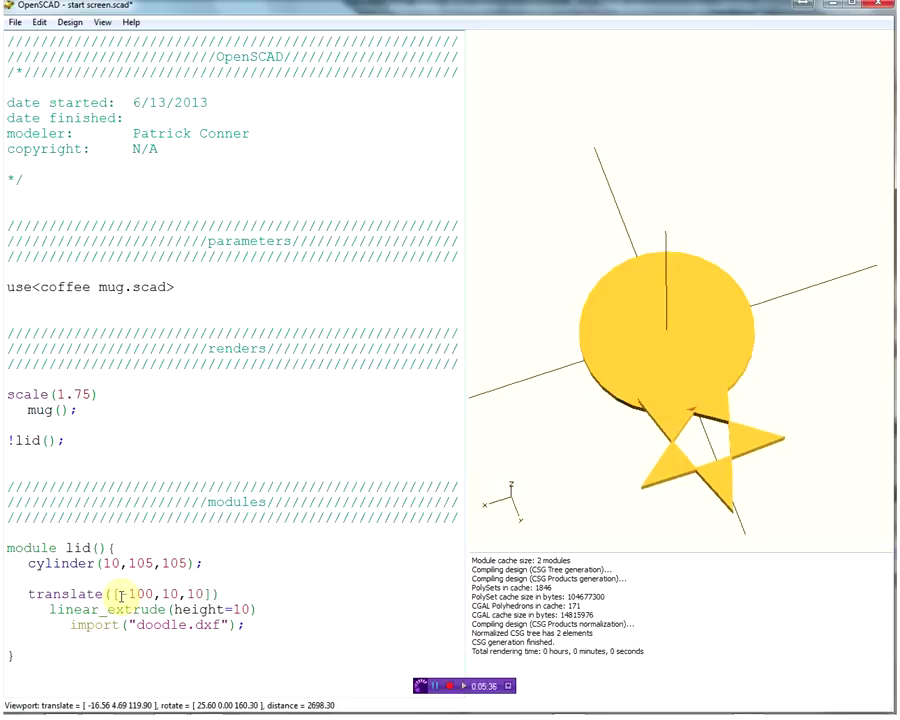
text(0)
key(Left)
key(Left)
key(Left)
text(-)
key(F5)
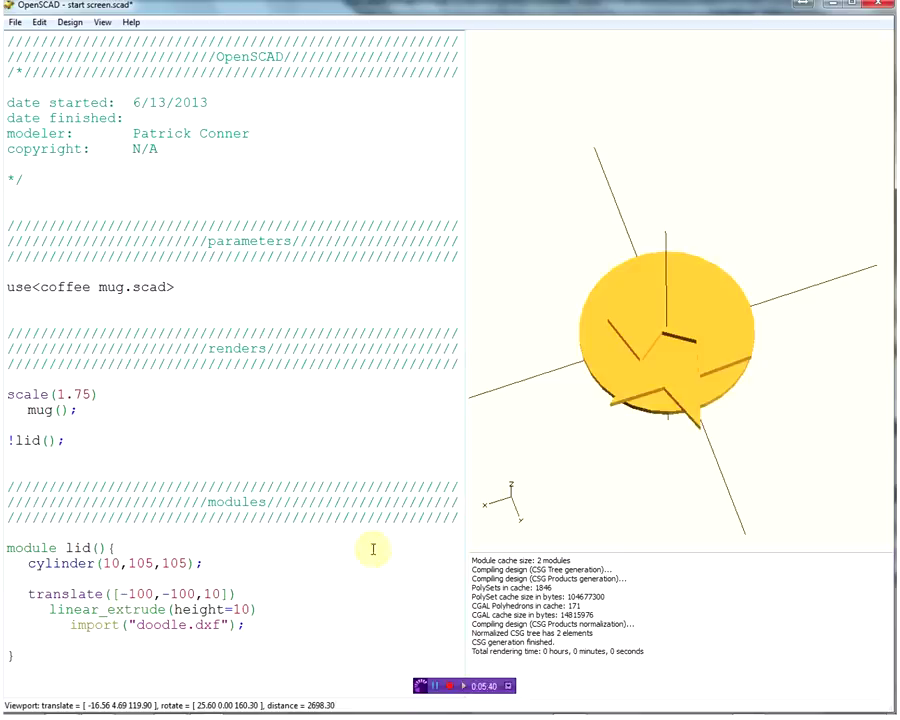
drag(728, 444, 700, 436)
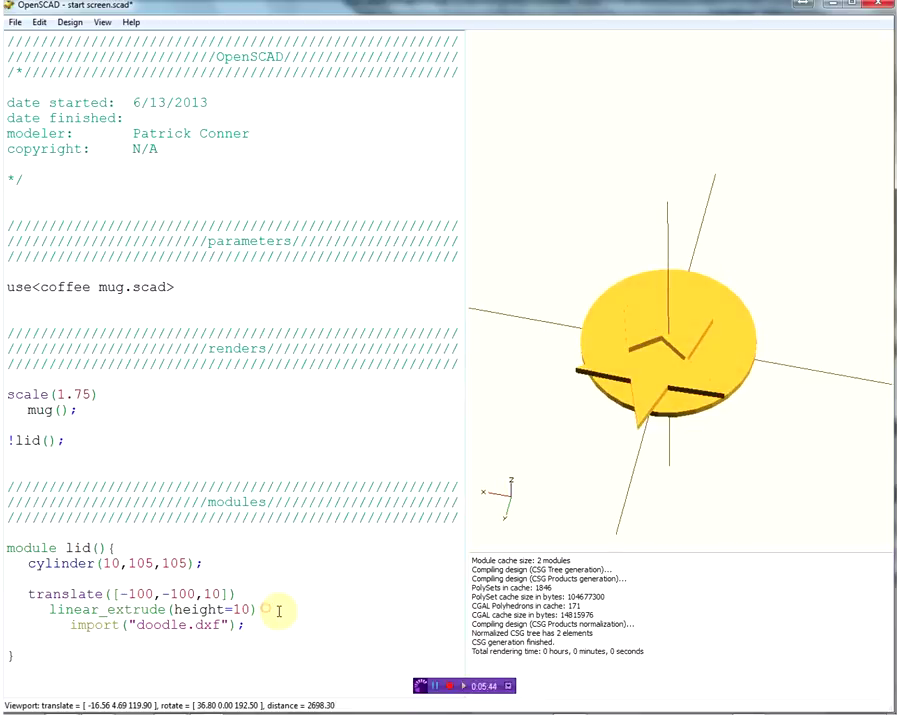
key(Return)
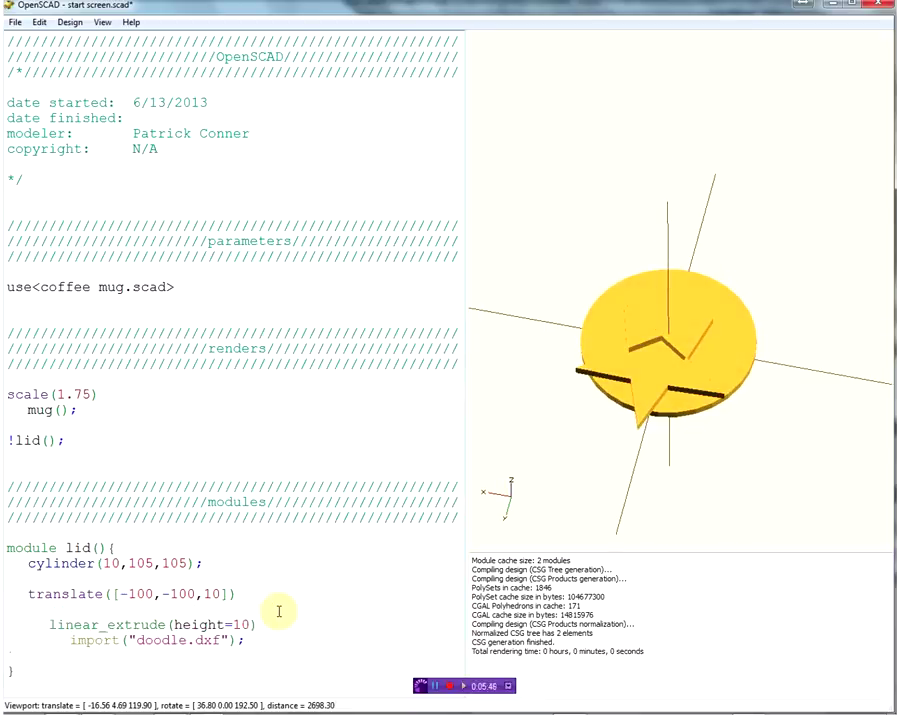
Step: Wrap the extruded star in color([.5,.5,.5,.7]) and preview it
text(color)
text(([)
text(255)
drag(133, 609, 106, 609)
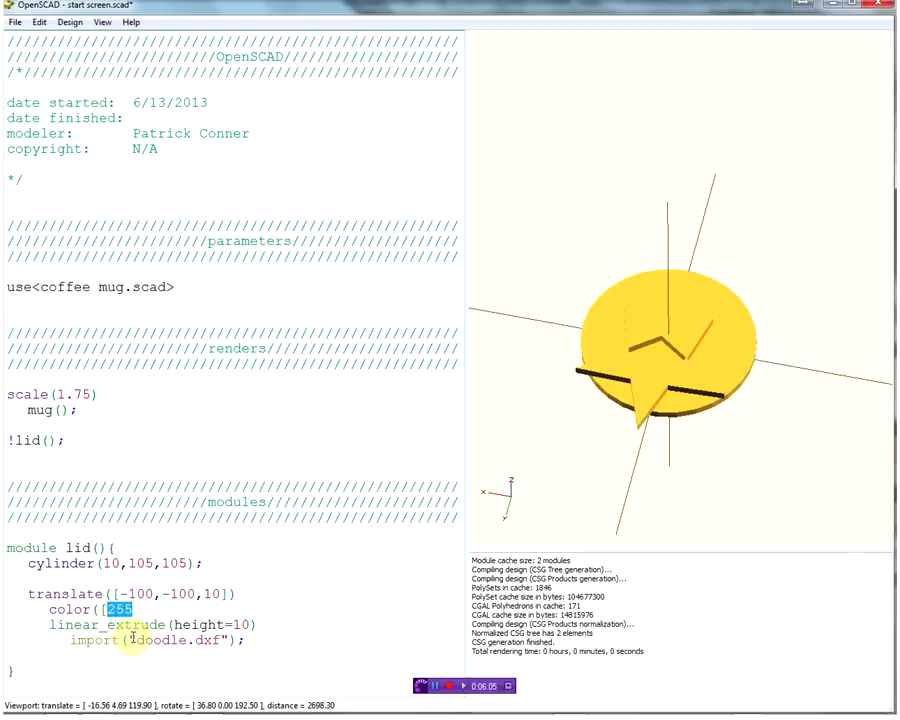
text(.5)
text(1)
key(BackSpace)
text(.5,.)
text(5,.5)
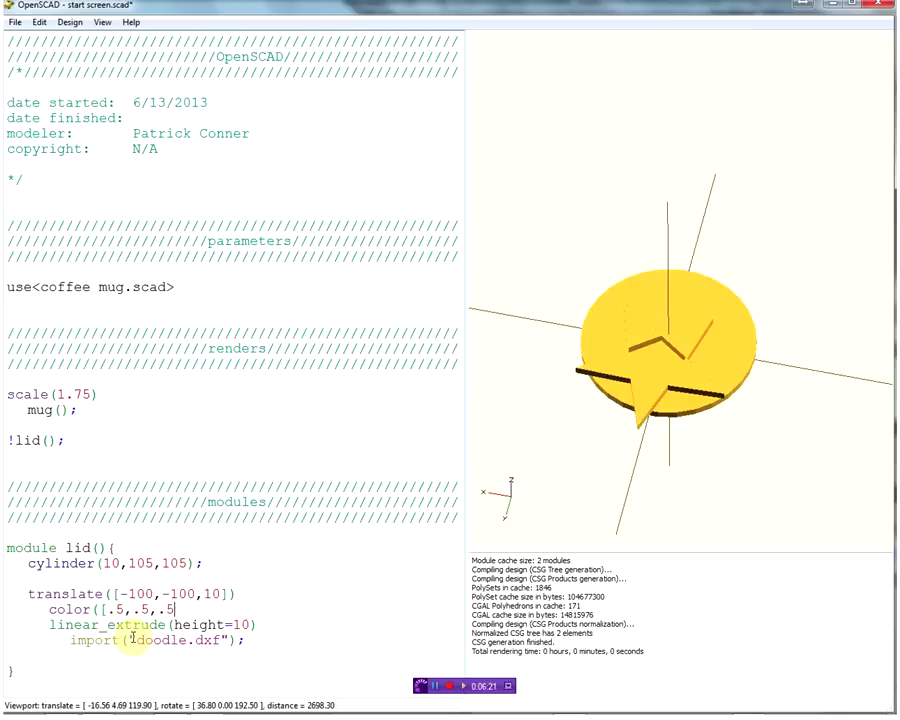
text(,.7])
key(F5)
mouse_move(700, 450)
mouse_down()
mouse_move(662, 426)
mouse_move(653, 400)
mouse_up()
scroll(653, 400, up, 8)
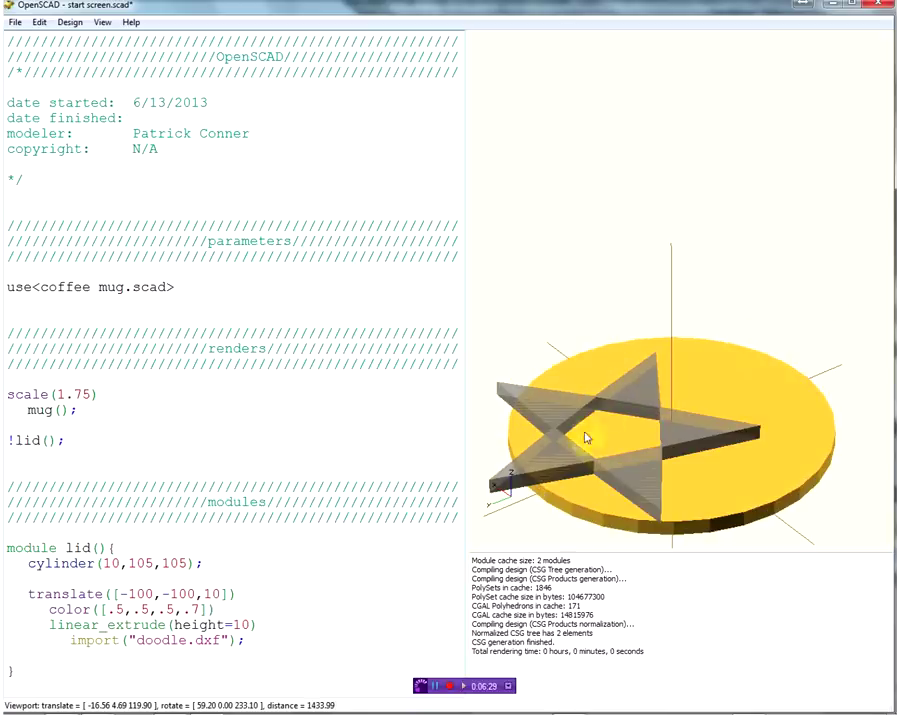
scroll(582, 434, down, 2)
drag(573, 472, 540, 470)
Step: Try alpha values 1 and 0 before settling on 0.7 transparency
double_click(192, 609)
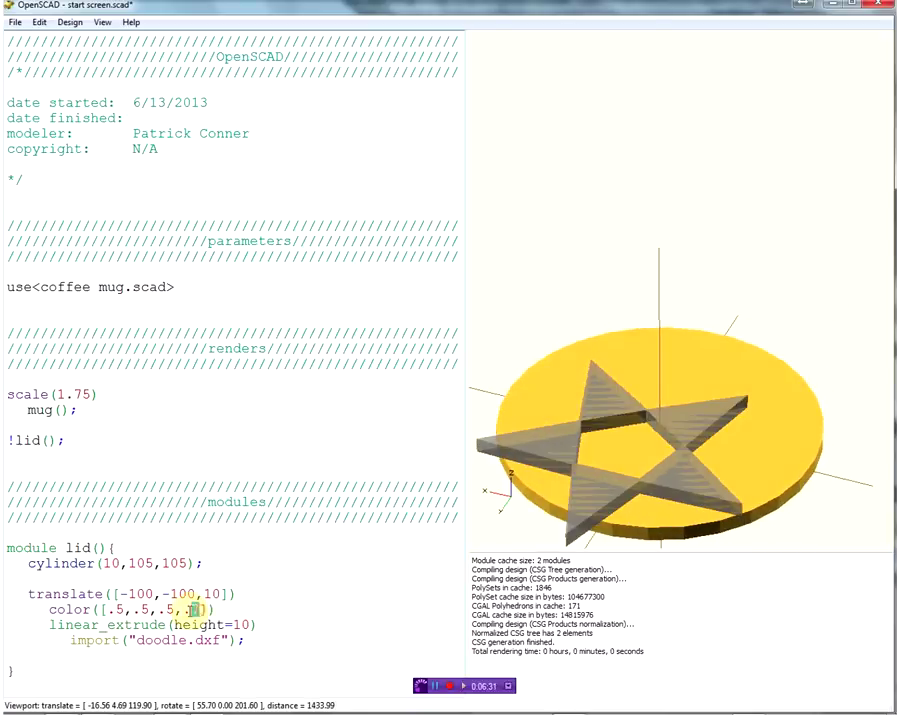
text(1)
key(F5)
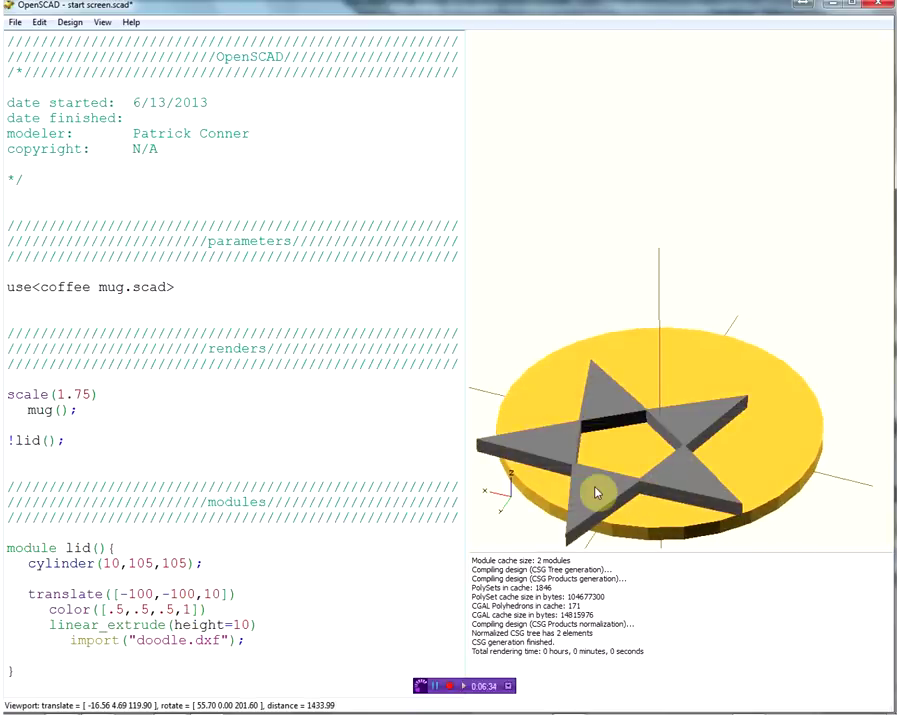
key(BackSpace)
text(0)
key(F5)
key(BackSpace)
text(.7)
key(F5)
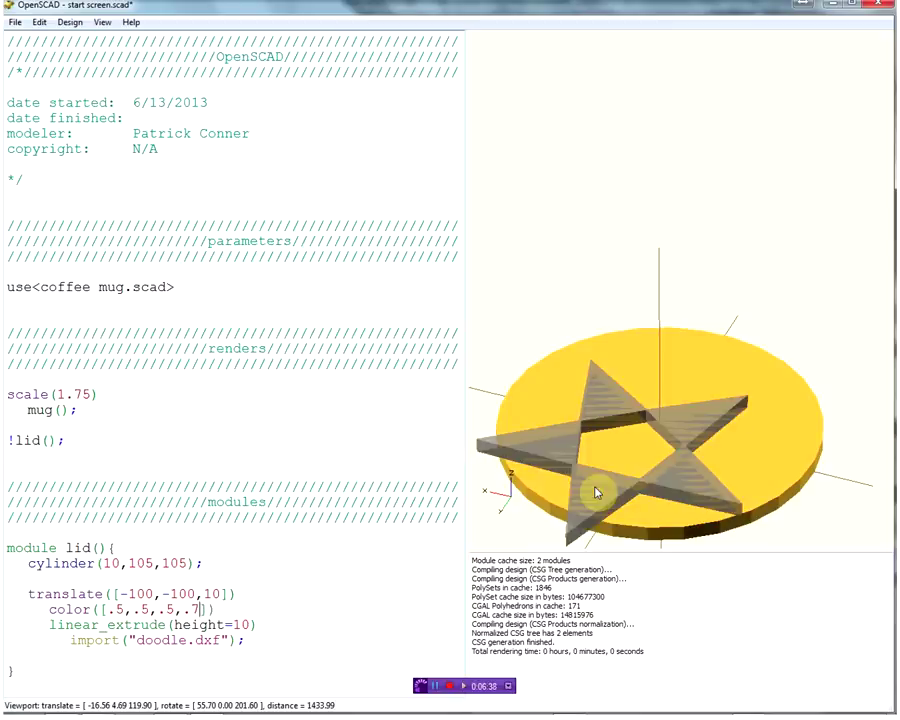
scroll(596, 490, down, 2)
drag(596, 490, 548, 486)
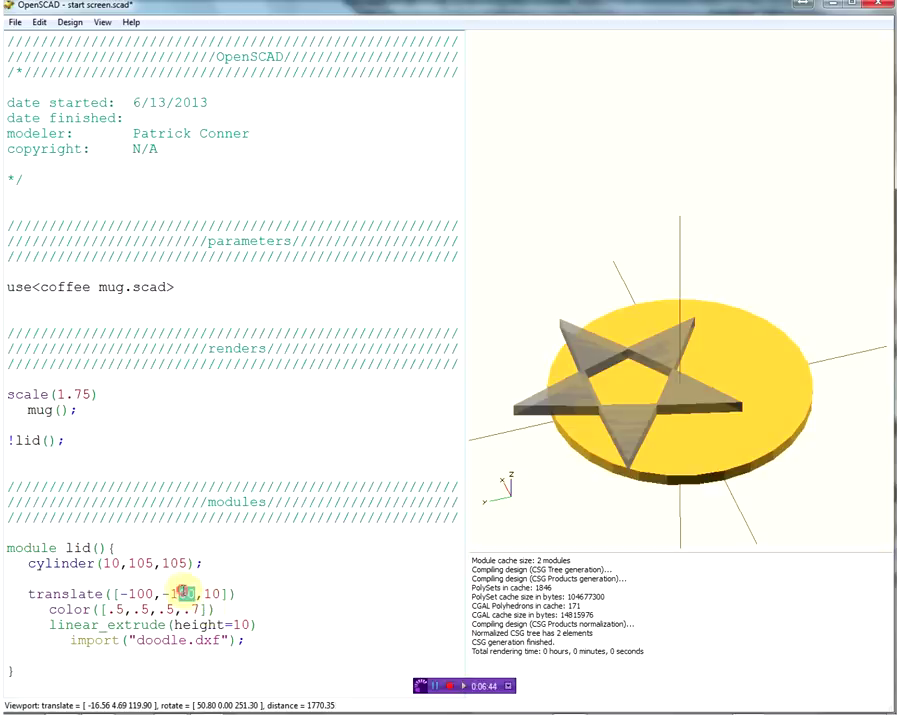
Step: Change the star's y offset to -140 and view the lid from above
text(4)
key(F5)
text(0)
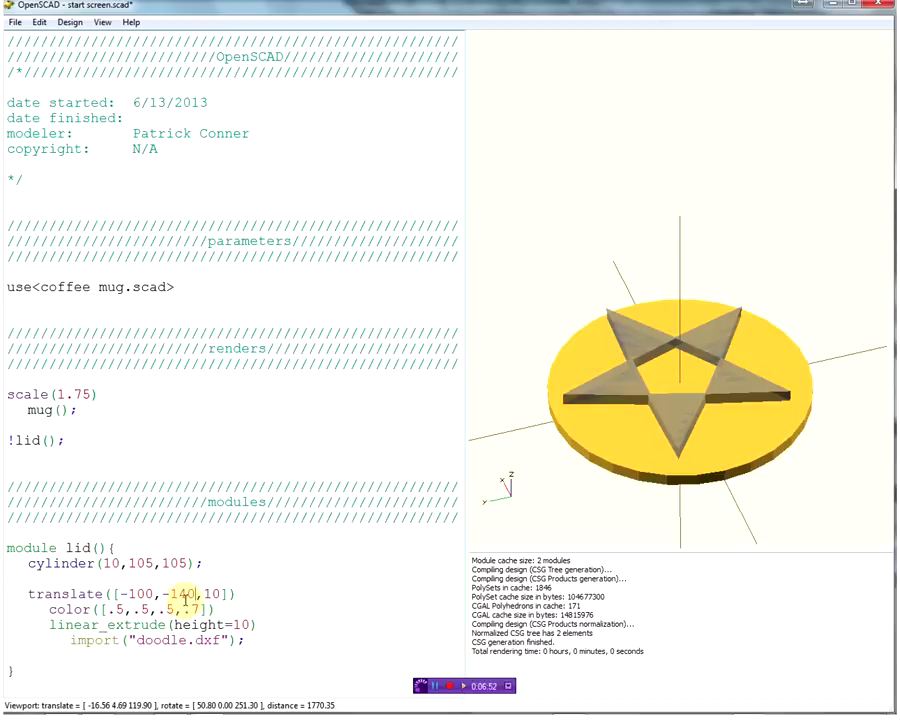
click(659, 393)
mouse_move(659, 410)
mouse_down()
mouse_move(640, 444)
mouse_move(638, 436)
mouse_up()
Step: Adjust the x offset to -110 and orbit to check the star is centred
click(153, 594)
key(BackSpace)
key(BackSpace)
text(20)
key(F5)
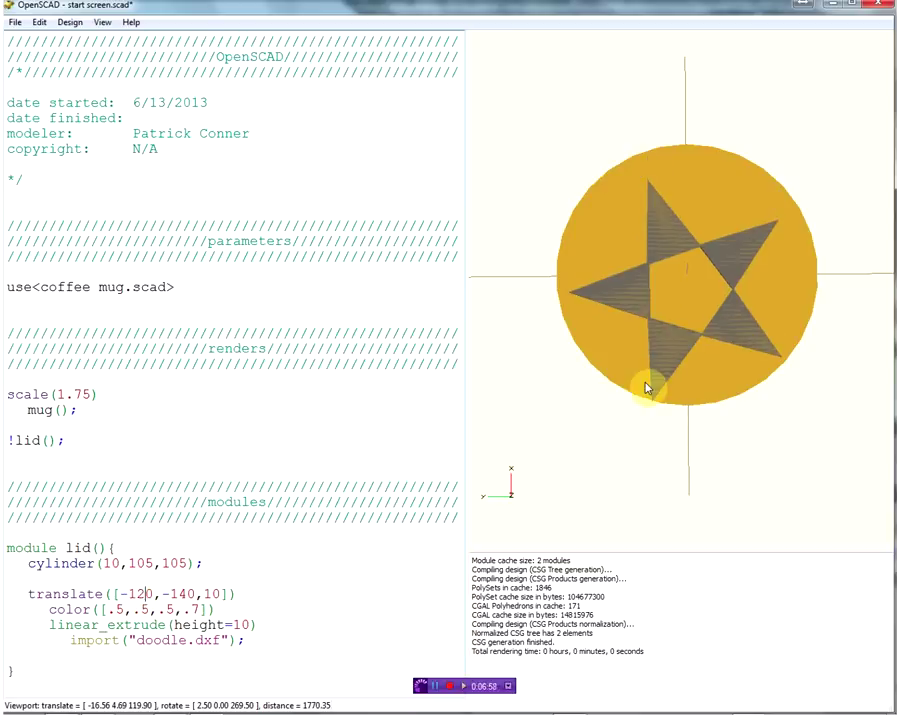
key(BackSpace)
text(1)
mouse_move(634, 356)
mouse_down()
mouse_move(832, 350)
mouse_move(771, 344)
mouse_up()
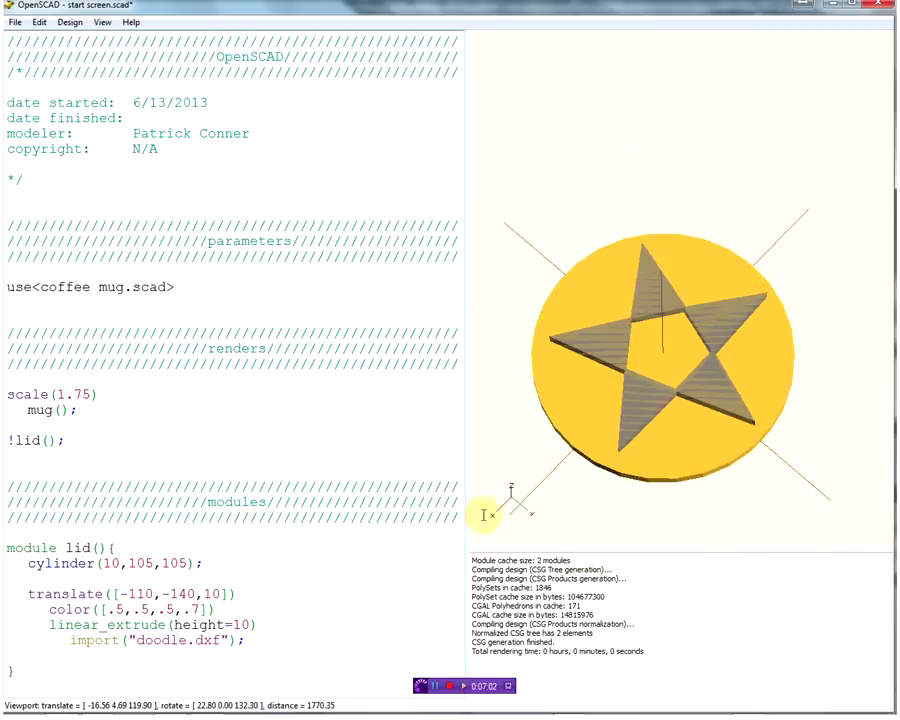
drag(550, 450, 516, 440)
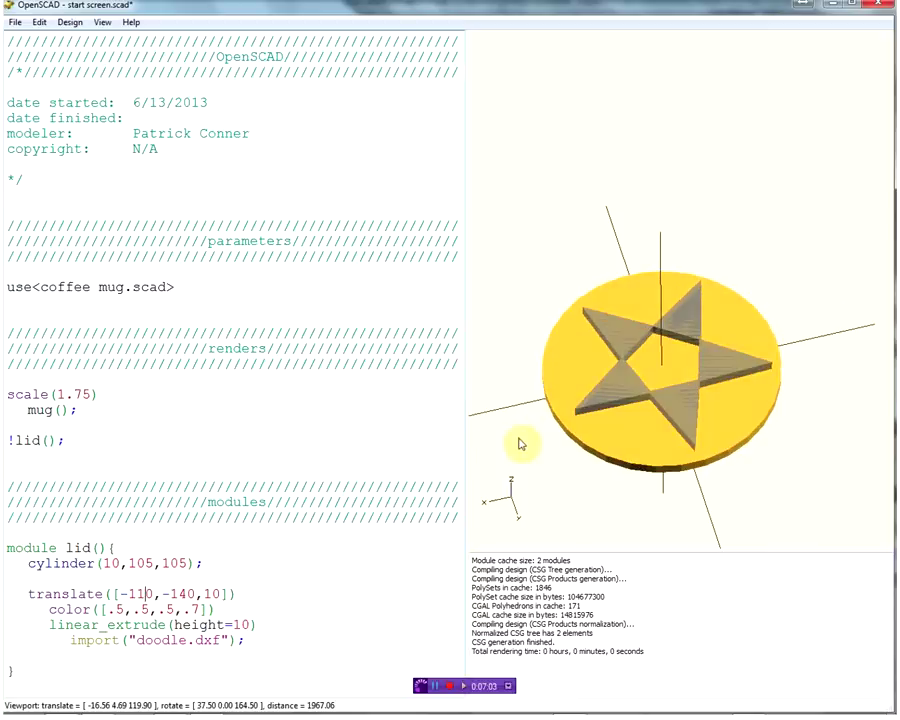
click(245, 640)
key(Return)
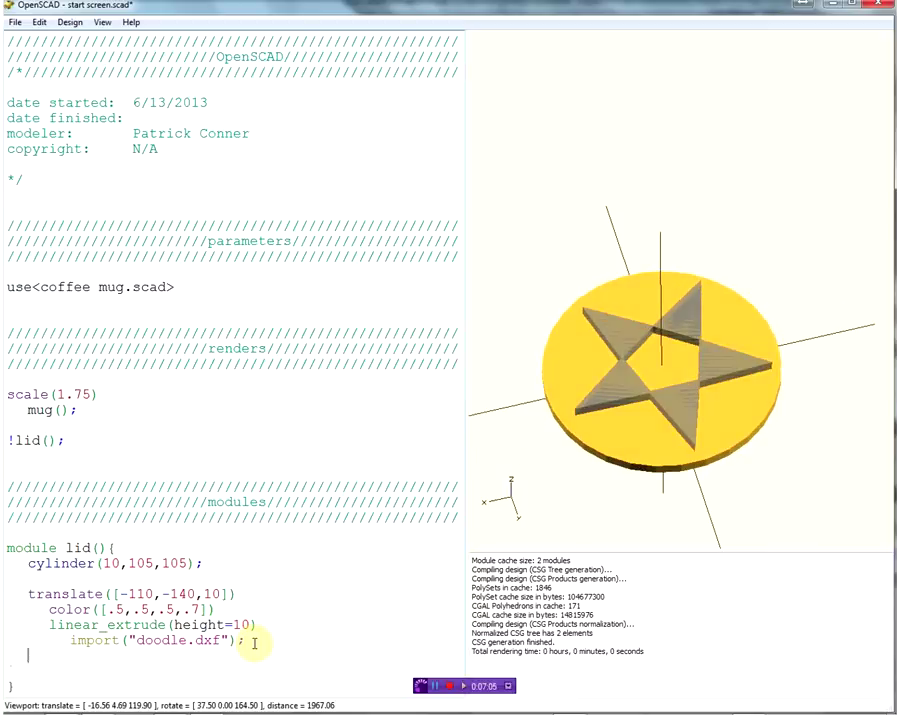
Step: Add translate([0,0,0]) with a debug-highlighted #import("mug_grip.stl"); beneath it
text(tr)
text(ansla)
text(te)
text(([0,0,0)
key(Return)
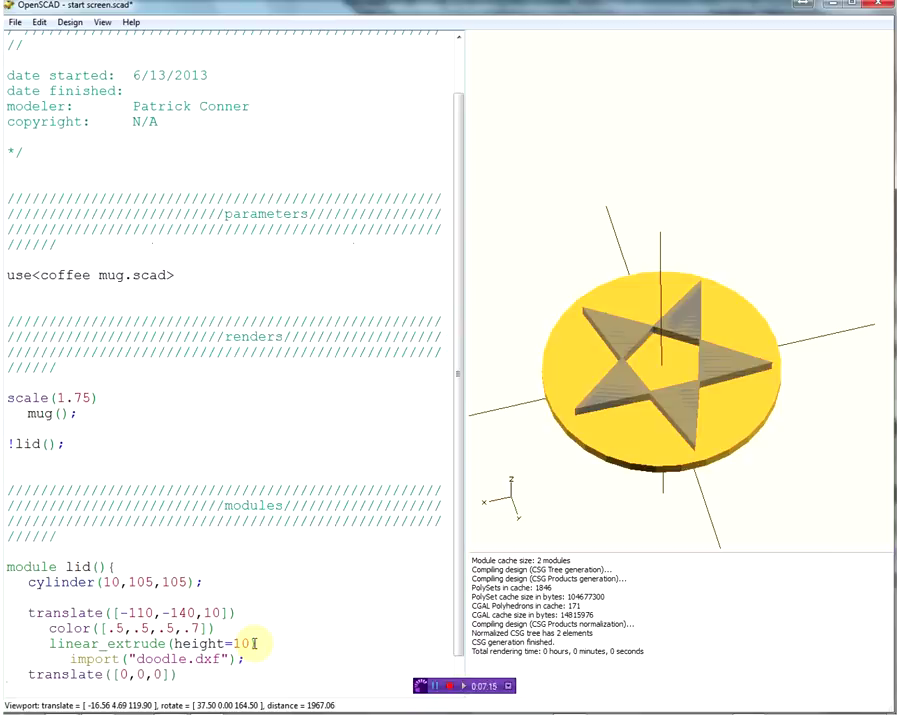
key(Tab)
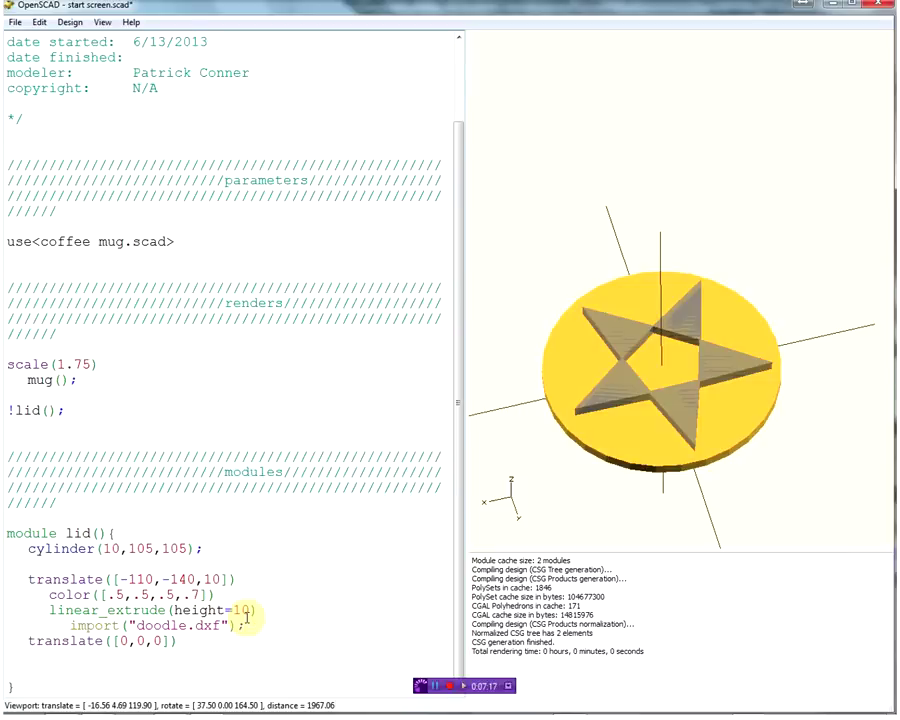
text(impot)
key(BackSpace)
text(rt)
text((')
text(handle)
key(BackSpace)
key(BackSpace)
key(BackSpace)
key(BackSpace)
key(BackSpace)
key(BackSpace)
key(BackSpace)
text(mug_g)
text(rip)
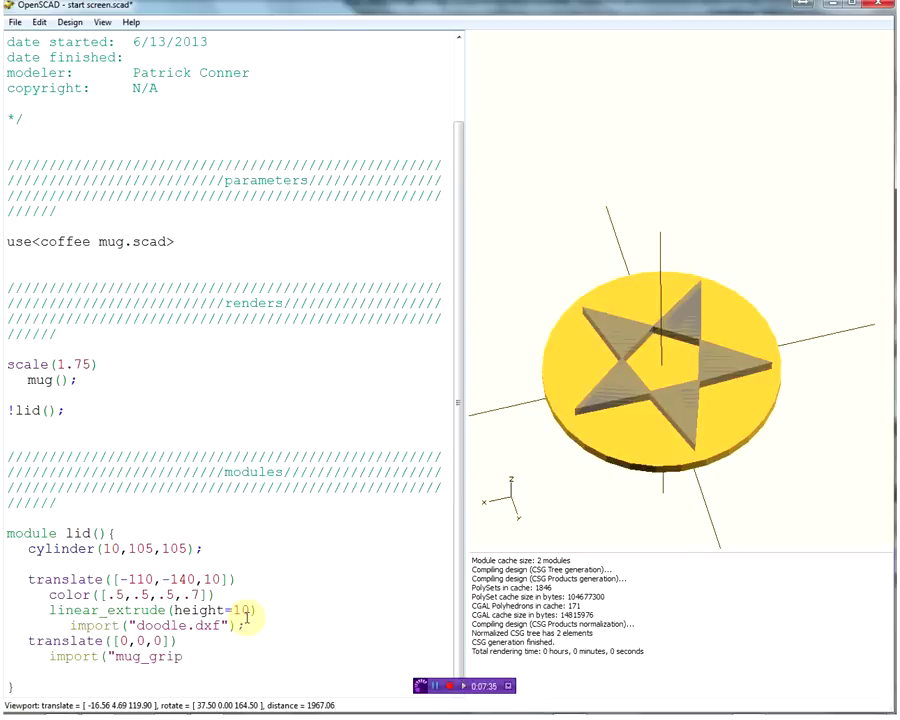
text(.stl"))
text(;)
drag(736, 366, 674, 262)
click(50, 657)
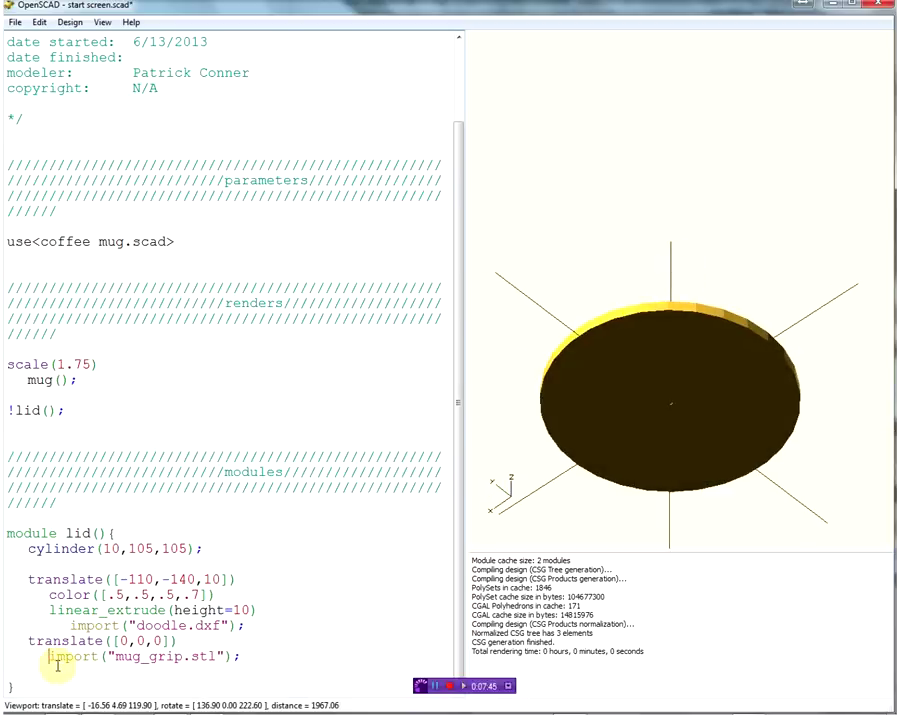
text(#)
Step: Delete the stray wrapped slash lines under the modules, renders and parameters headers
scroll(612, 460, up, 5)
scroll(614, 460, up, 1)
scroll(633, 477, down, 2)
mouse_move(661, 478)
mouse_down()
mouse_move(681, 486)
mouse_move(667, 492)
mouse_move(677, 509)
mouse_move(674, 542)
mouse_up()
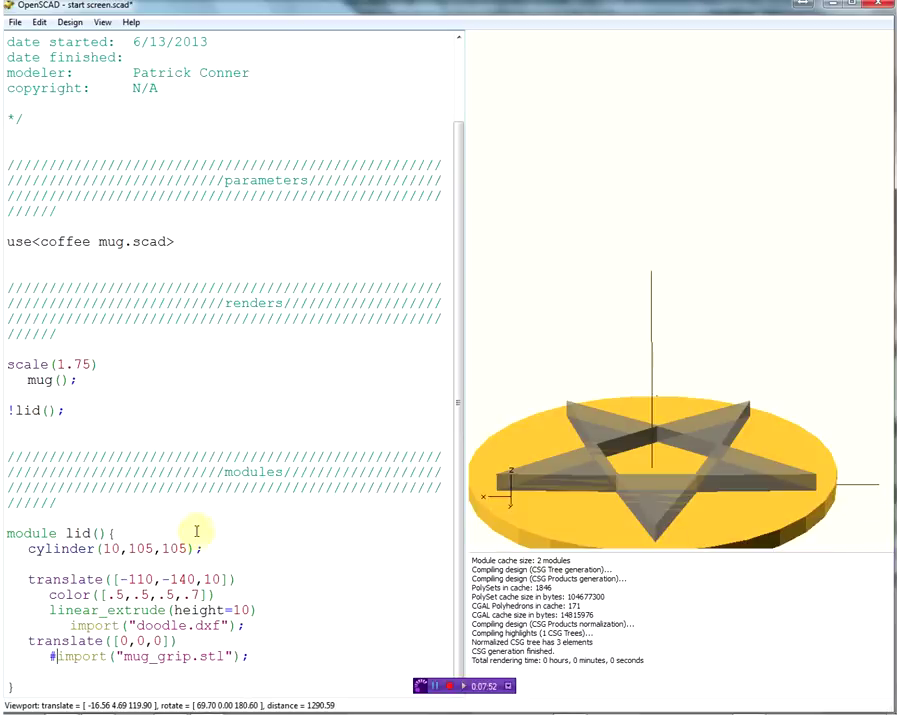
drag(80, 513, 4, 503)
key(BackSpace)
drag(65, 367, 5, 365)
key(BackSpace)
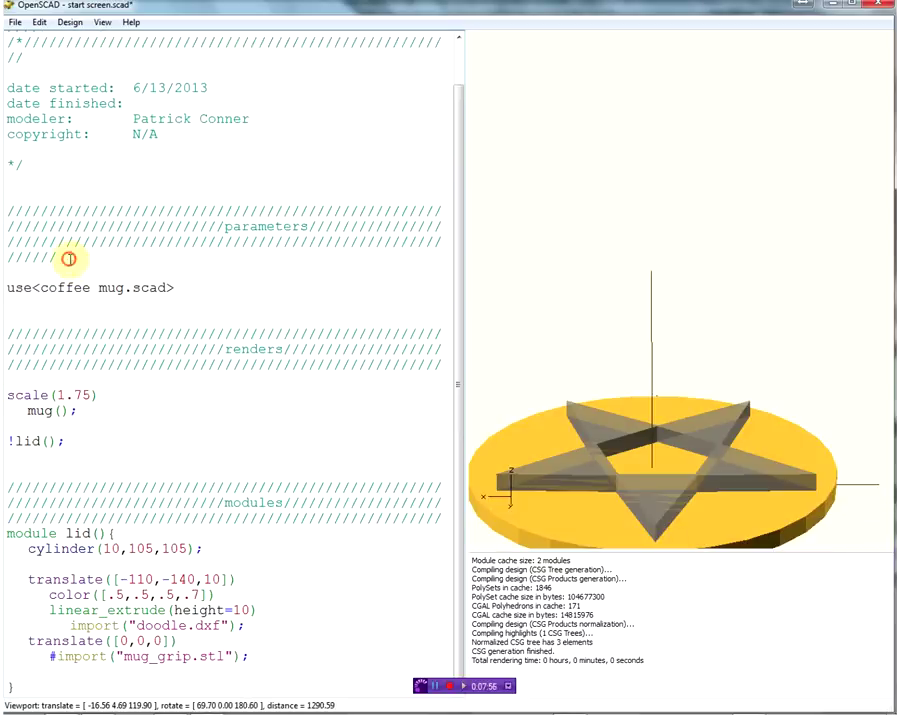
drag(66, 257, 5, 262)
key(BackSpace)
mouse_move(28, 70)
mouse_down()
mouse_move(8, 70)
mouse_move(8, 58)
mouse_up()
key(BackSpace)
key(BackSpace)
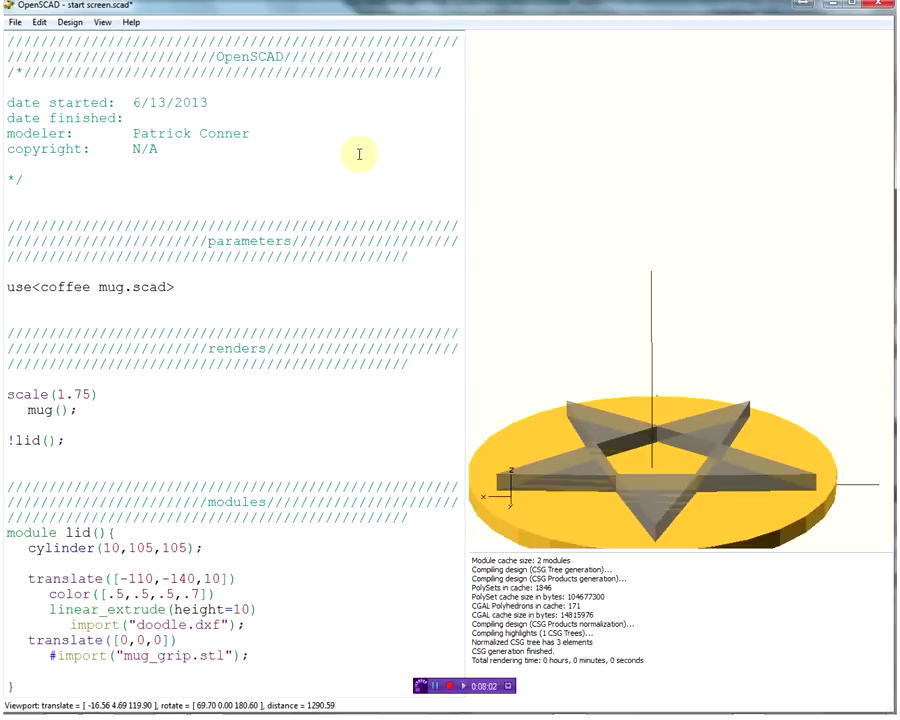
key(BackSpace)
Step: Indent the #import line beneath translate([0,0,0])
click(45, 655)
key(Tab)
click(203, 639)
key(Return)
key(Tab)
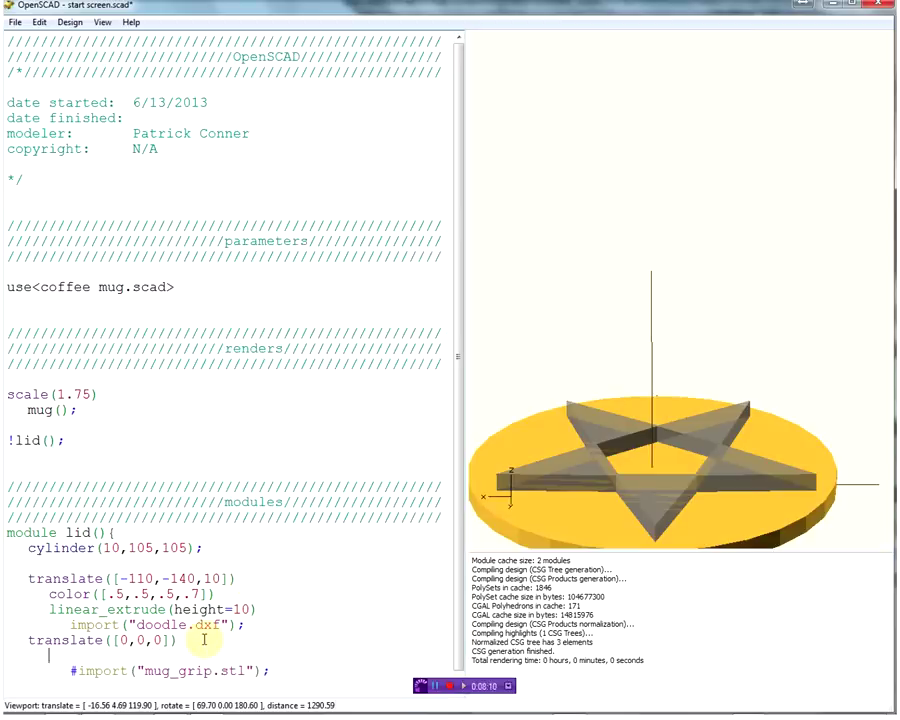
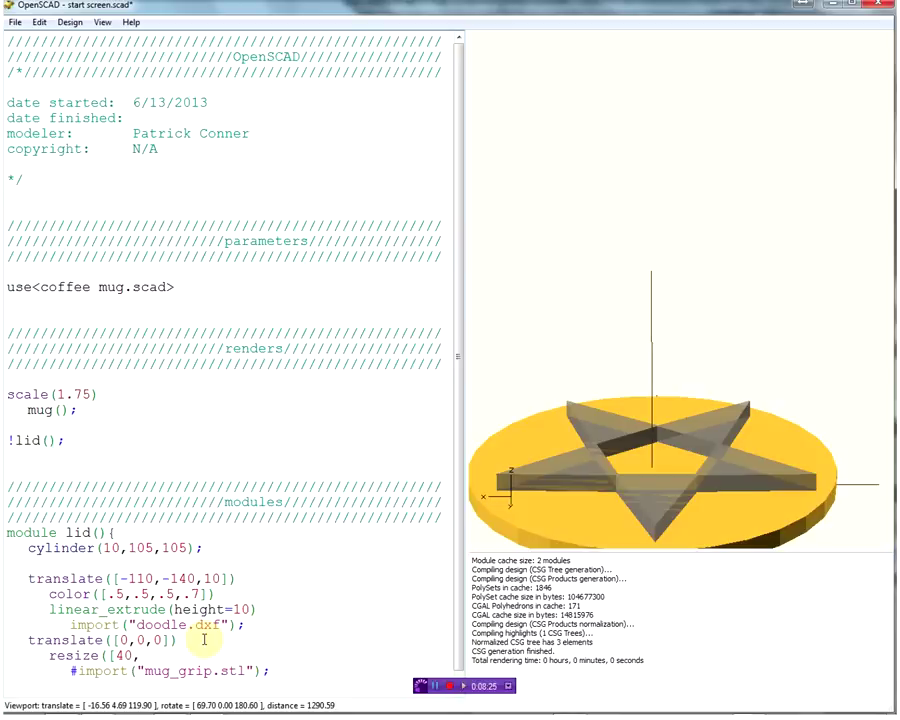
Step: Enter 30,20 in the grip's resize, then thin its second size to 10 and preview
text(30,20)
key(F5)
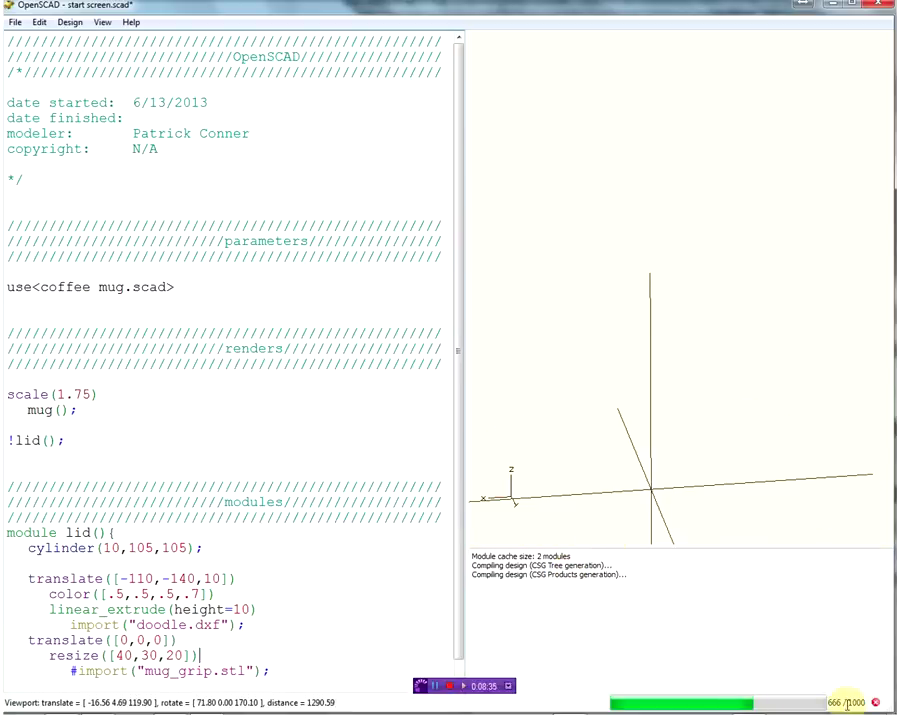
mouse_move(648, 537)
mouse_down()
mouse_move(603, 461)
mouse_move(612, 462)
mouse_move(546, 474)
mouse_move(550, 462)
mouse_move(592, 465)
mouse_move(647, 488)
mouse_move(601, 497)
mouse_up()
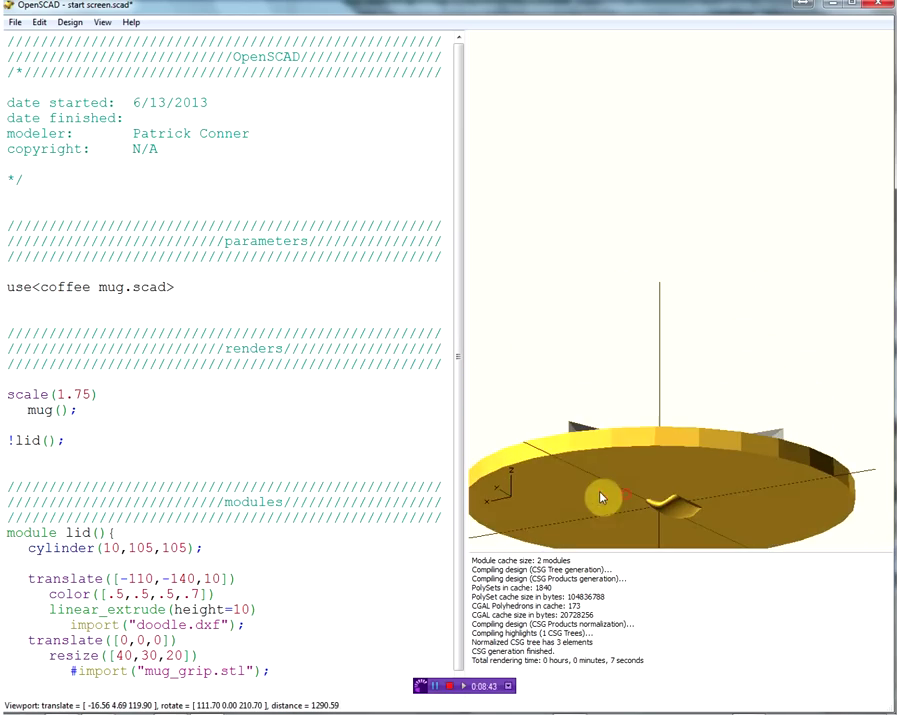
click(143, 655)
key(BackSpace)
text(1)
key(F5)
click(638, 538)
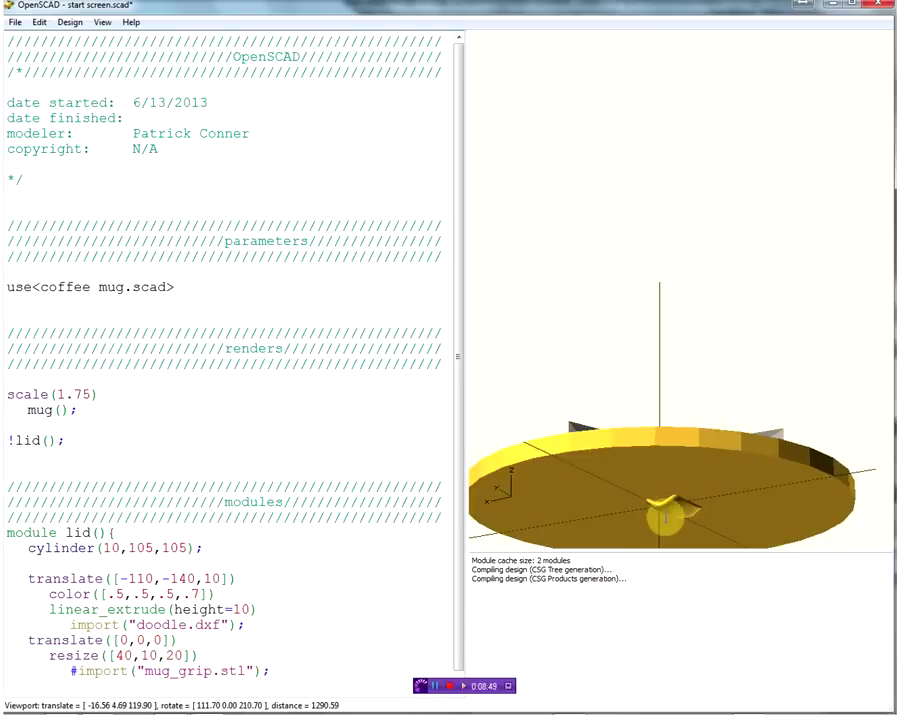
mouse_move(665, 517)
mouse_down()
mouse_move(677, 555)
mouse_move(686, 540)
mouse_up()
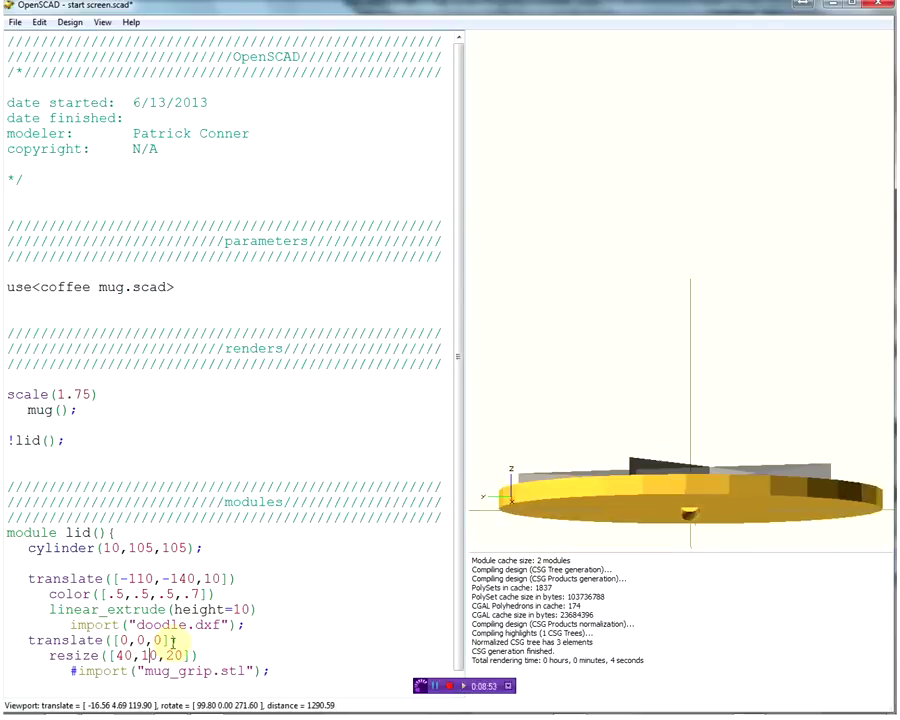
Step: Widen the grip's second size to 20 and lengthen its first size to 60
key(BackSpace)
text(2)
drag(115, 656, 124, 656)
text(6)
key(F5)
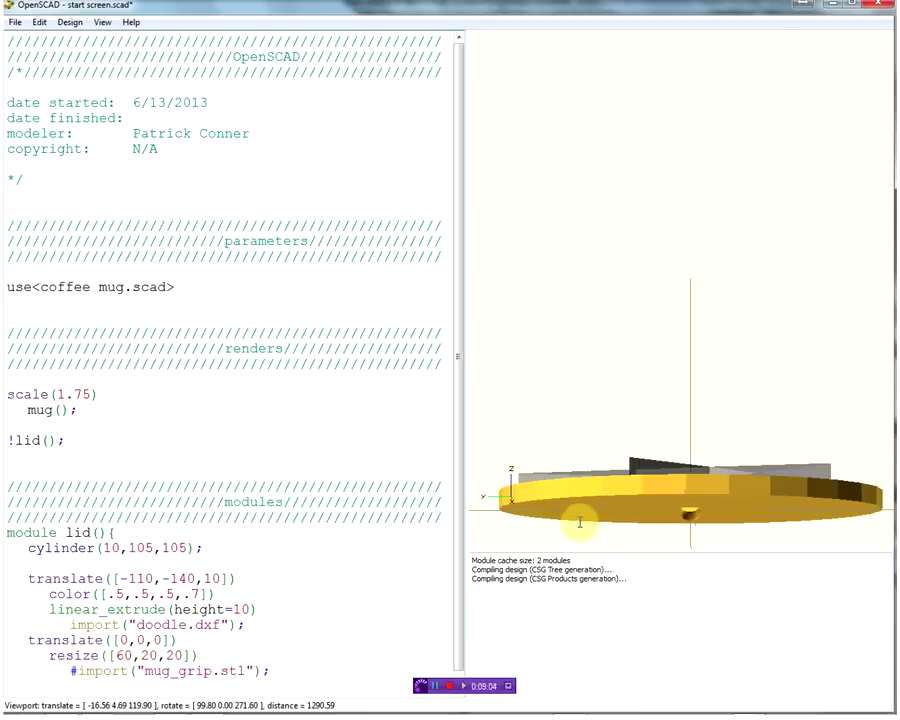
mouse_move(579, 522)
mouse_down()
mouse_move(742, 528)
mouse_move(679, 481)
mouse_up()
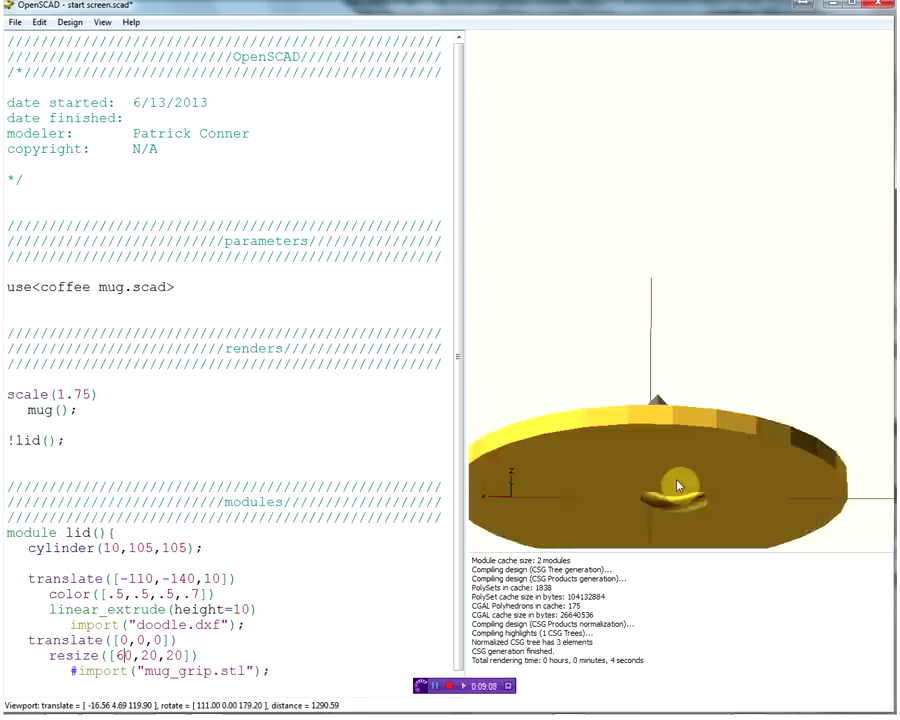
Step: Set the grip's height to 40 so resize reads [60,20,40]
click(168, 656)
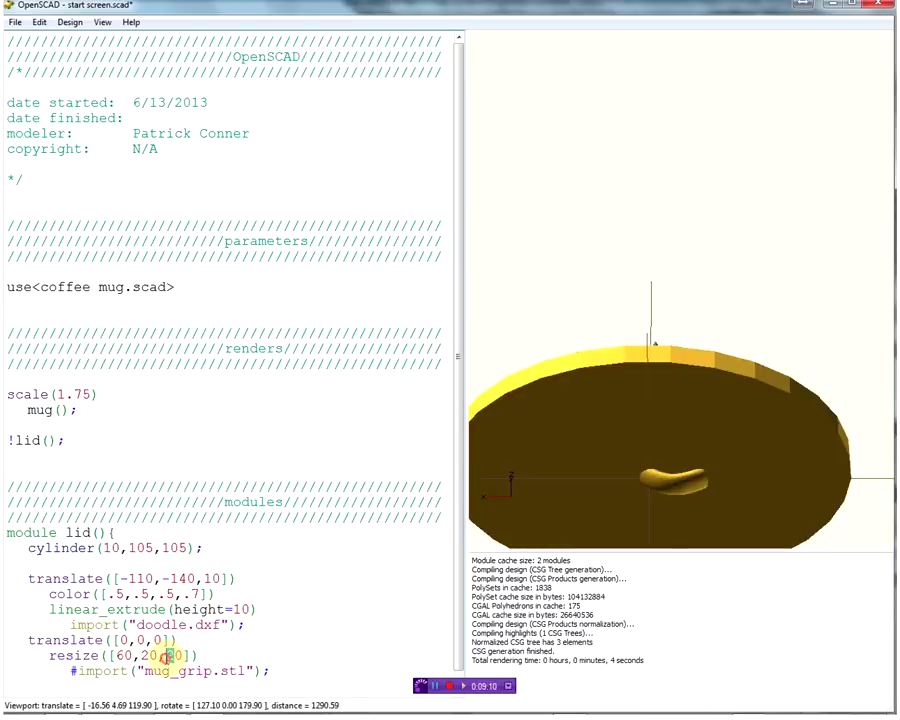
key(BackSpace)
text(4)
key(F5)
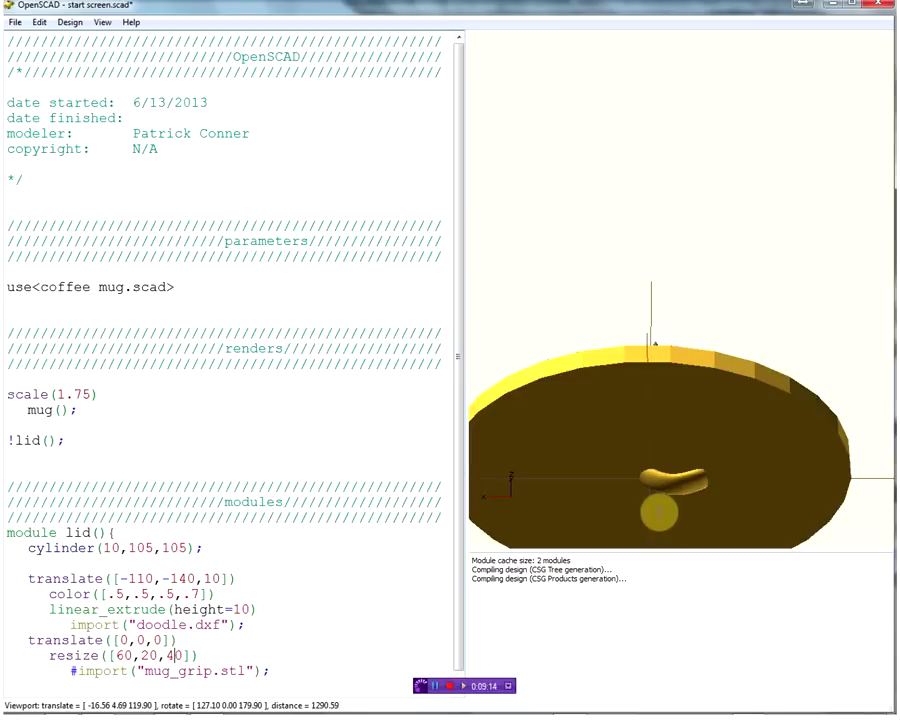
mouse_move(655, 513)
mouse_down()
mouse_move(680, 568)
mouse_move(727, 567)
mouse_move(709, 573)
mouse_move(649, 539)
mouse_up()
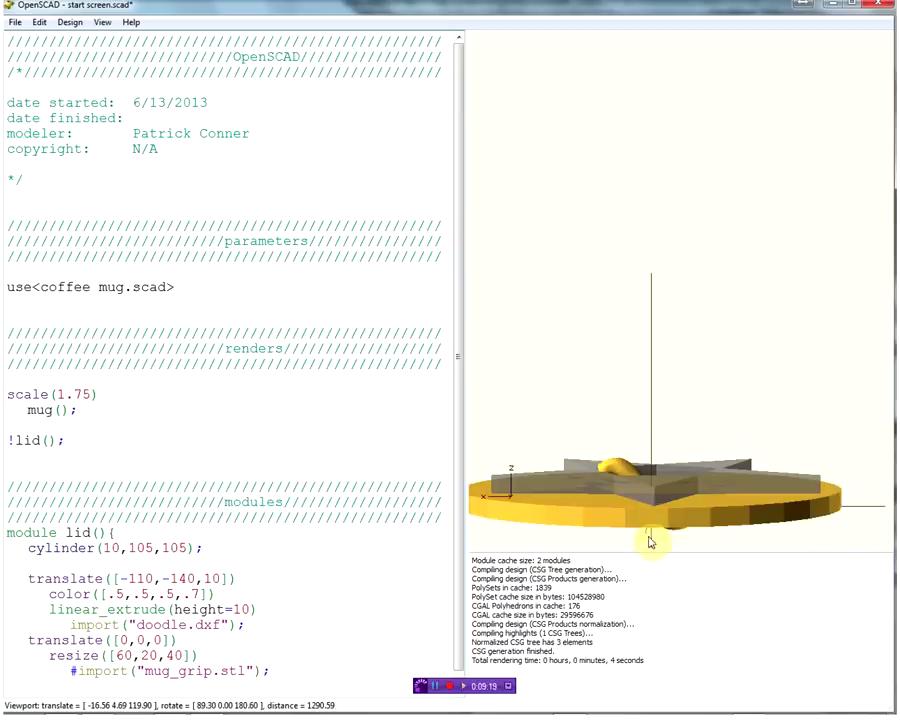
double_click(157, 640)
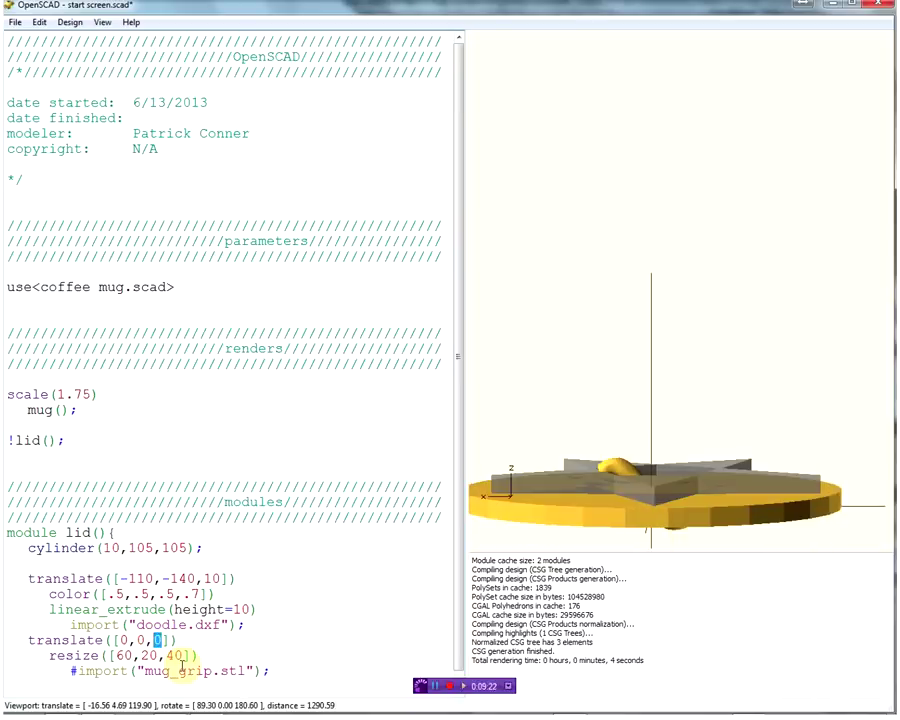
Step: Raise the grip to translate [0,0,40] and inspect it around the lid
text(40)
key(F5)
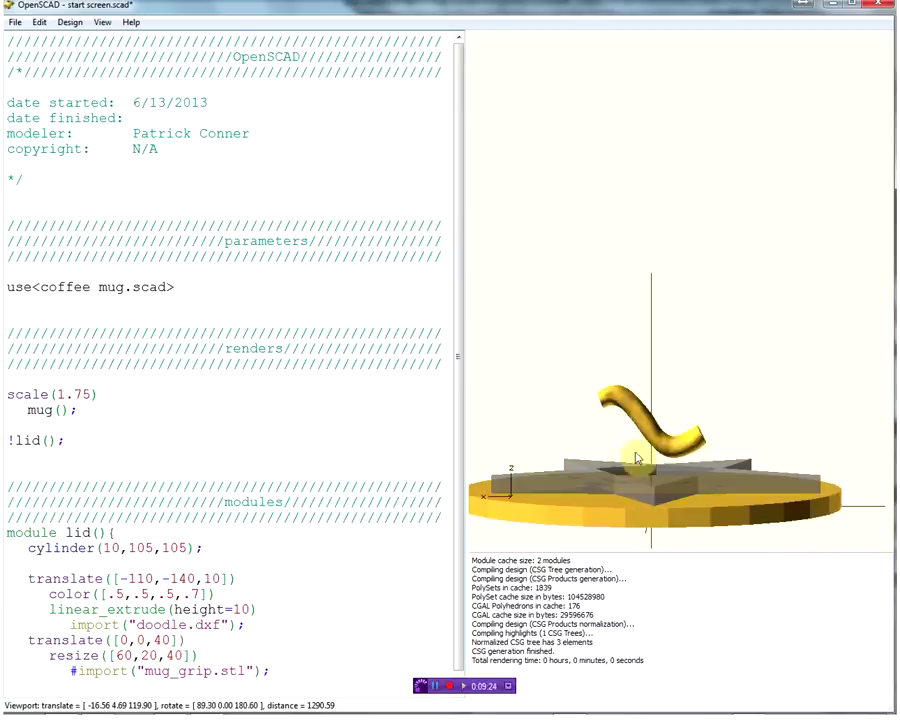
mouse_move(658, 472)
mouse_down()
mouse_move(589, 484)
mouse_move(655, 487)
mouse_move(576, 488)
mouse_move(675, 484)
mouse_move(700, 455)
mouse_move(683, 459)
mouse_move(697, 452)
mouse_move(680, 440)
mouse_move(666, 446)
mouse_up()
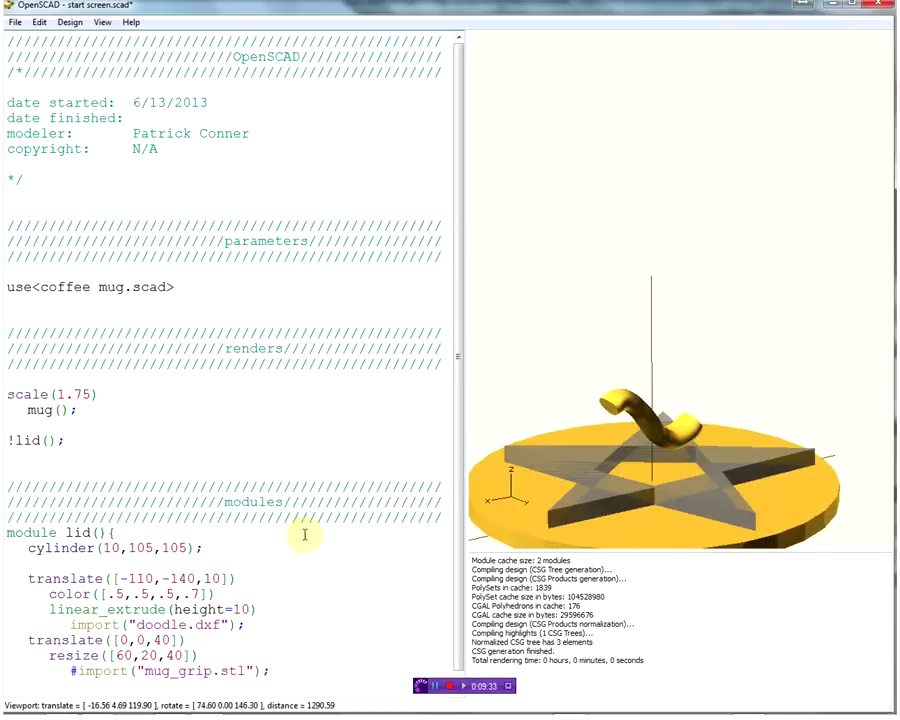
double_click(124, 655)
double_click(142, 655)
double_click(174, 655)
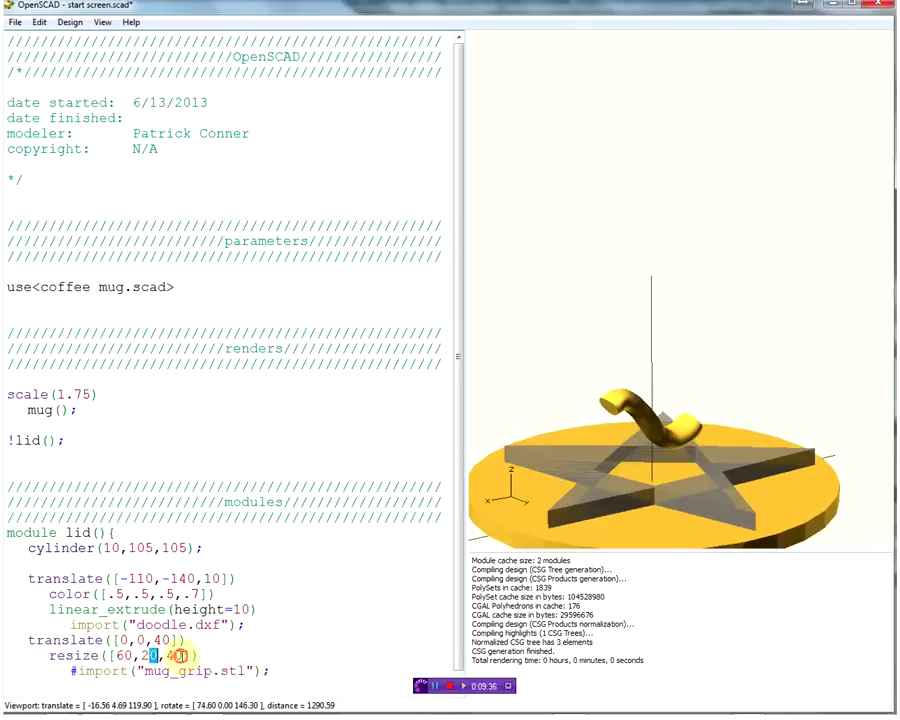
double_click(128, 655)
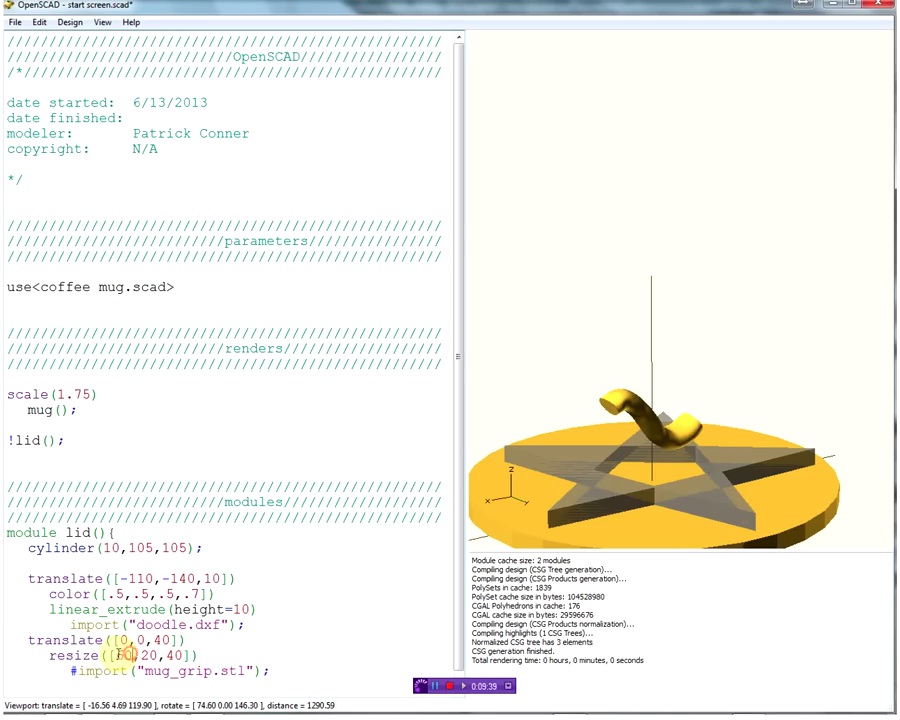
mouse_move(668, 467)
mouse_down()
mouse_move(615, 502)
mouse_move(686, 469)
mouse_move(755, 468)
mouse_move(580, 490)
mouse_up()
Step: Lower the grip's vertical offset to 10 so it rests on the lid
click(157, 640)
double_click(157, 640)
text(2)
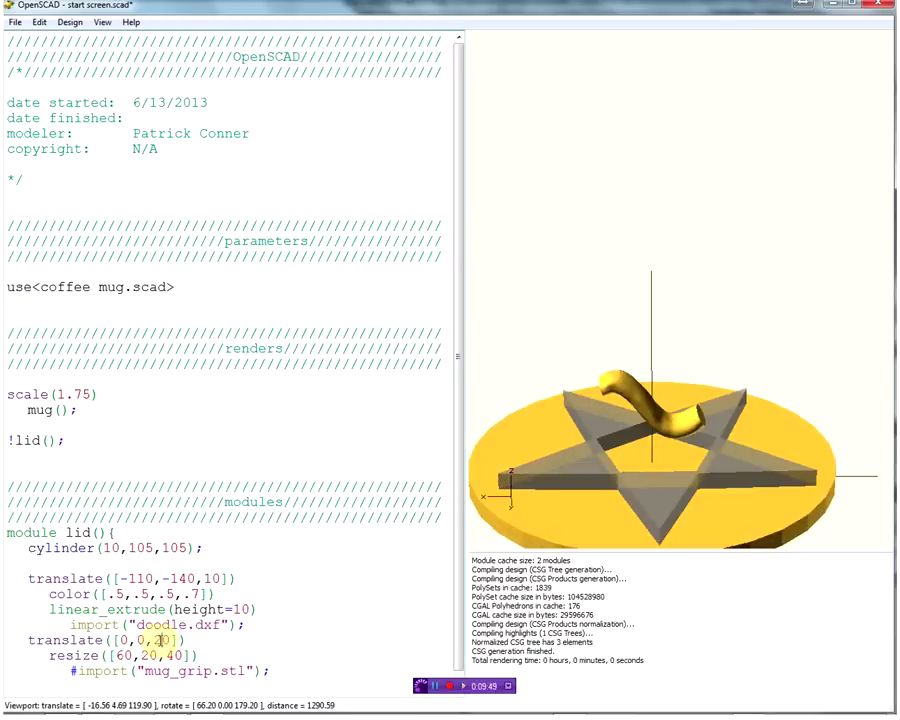
drag(632, 486, 567, 512)
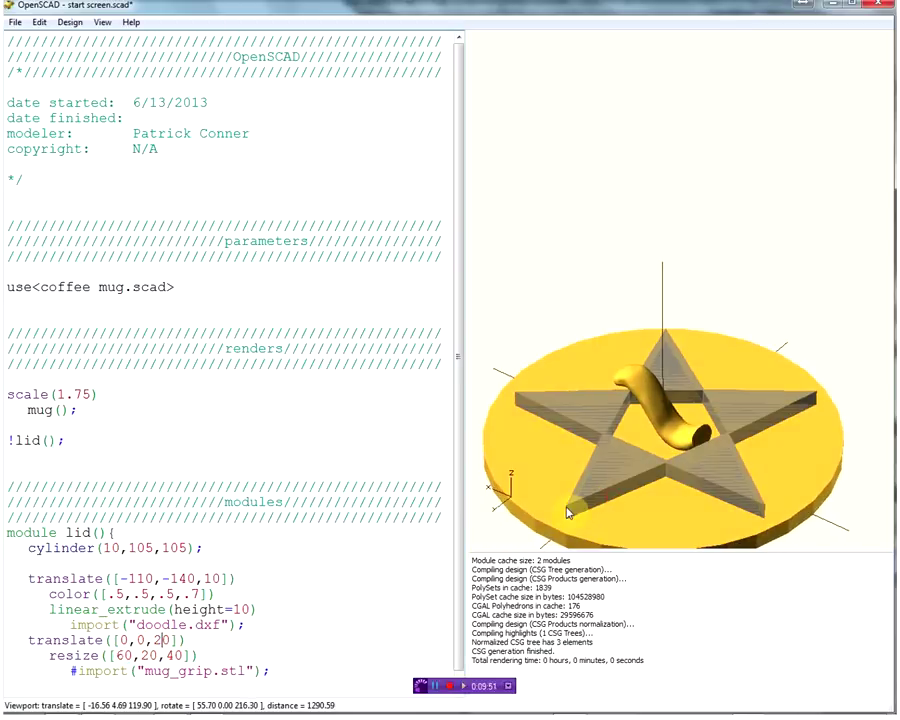
key(F5)
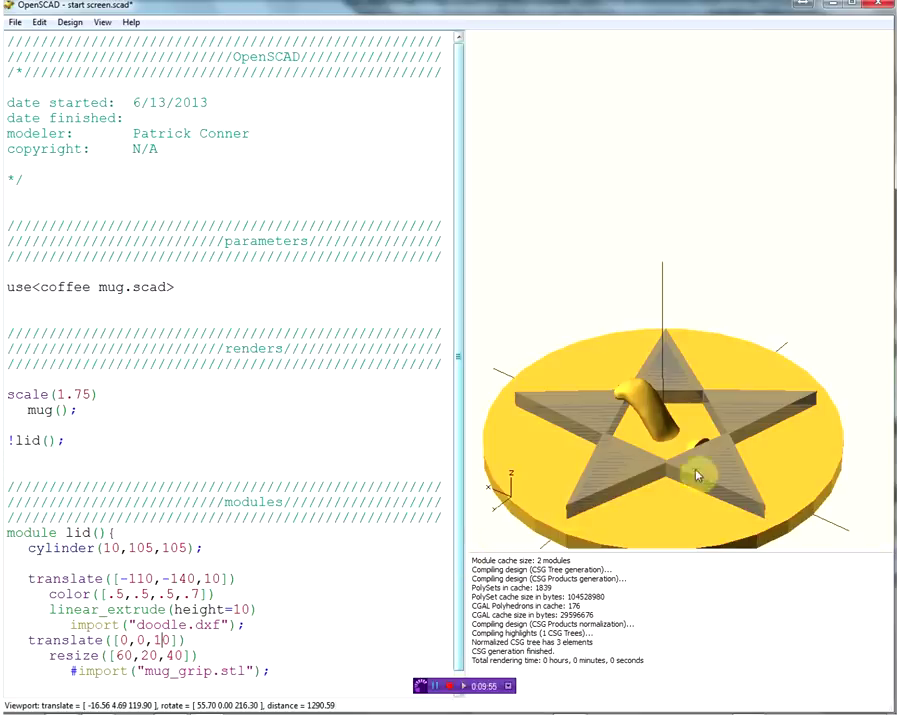
mouse_move(703, 461)
mouse_down()
mouse_move(735, 460)
mouse_move(727, 462)
mouse_up()
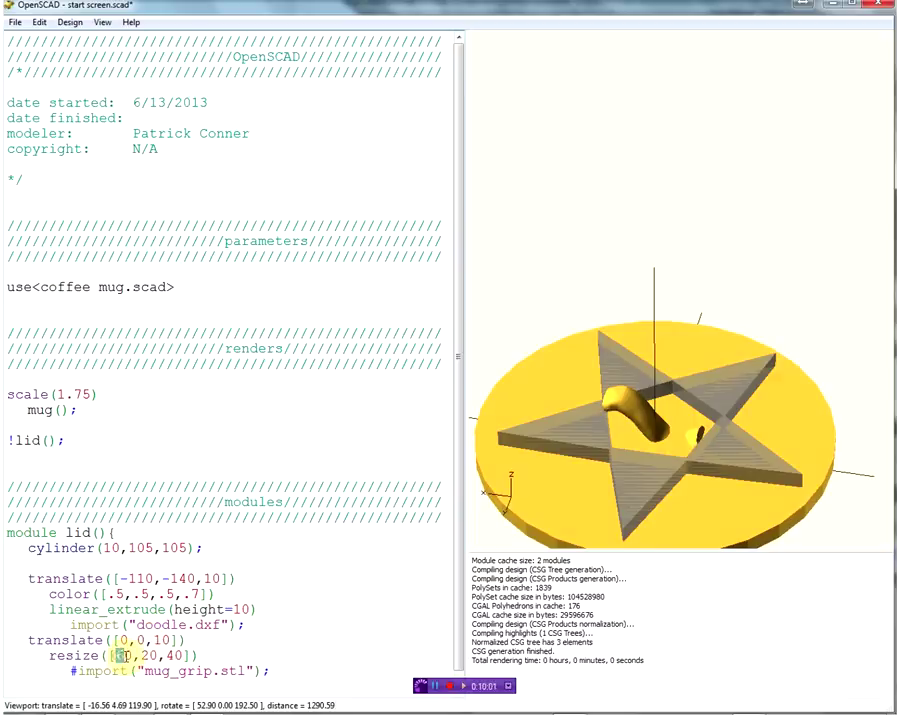
Step: Change the grip's resize length to 120, correcting the mistyped 1200
text(1)
text(20)
key(F5)
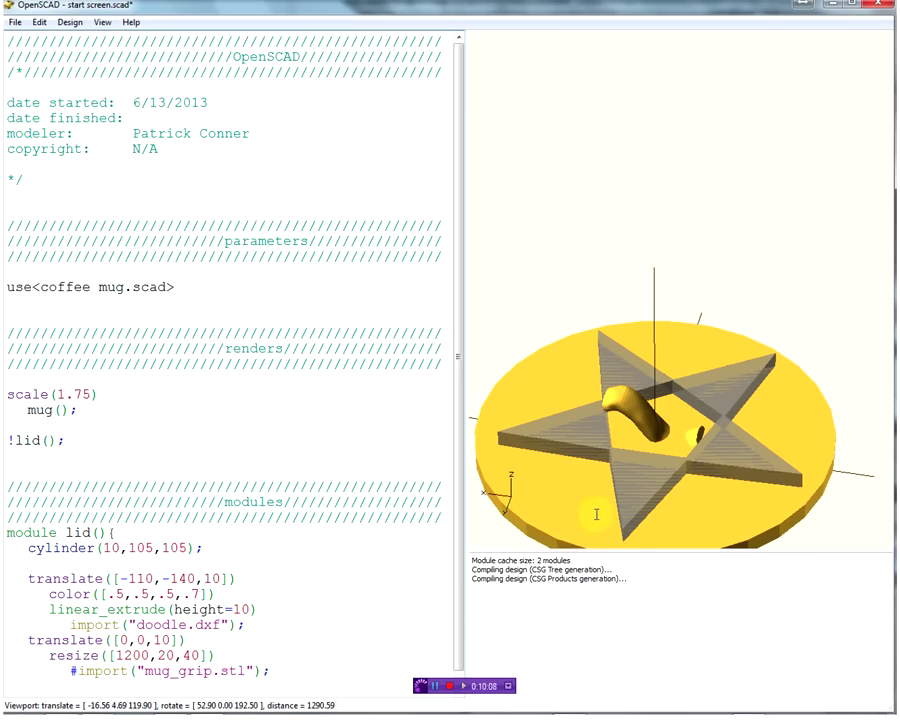
mouse_move(594, 516)
mouse_down()
mouse_move(672, 500)
mouse_move(596, 480)
mouse_move(687, 464)
mouse_move(843, 474)
mouse_move(790, 480)
mouse_up()
key(Delete)
key(F5)
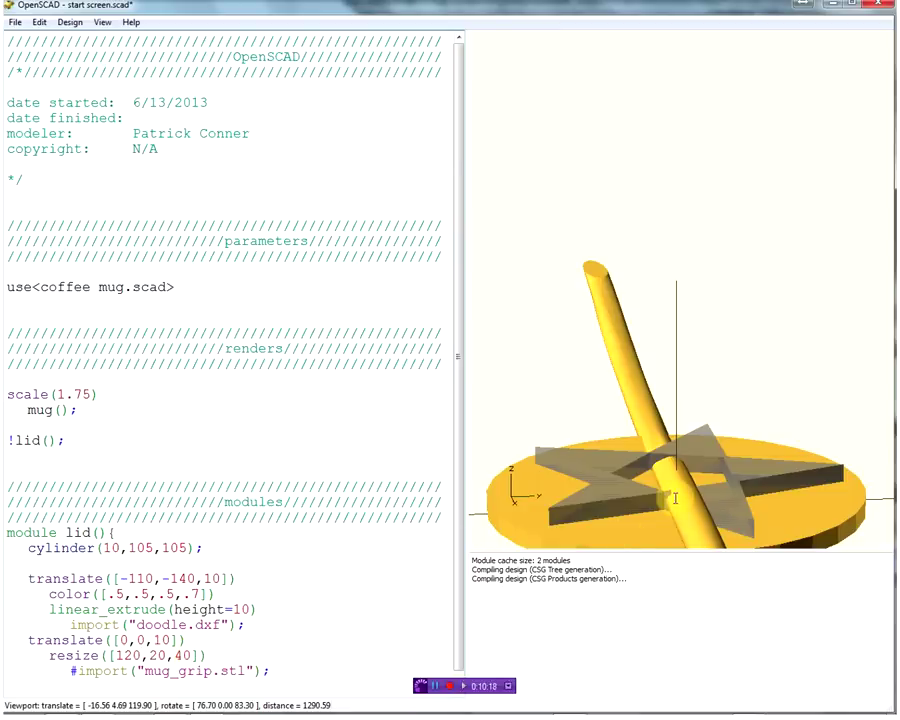
mouse_move(674, 499)
mouse_down()
mouse_move(594, 507)
mouse_move(573, 529)
mouse_move(585, 509)
mouse_up()
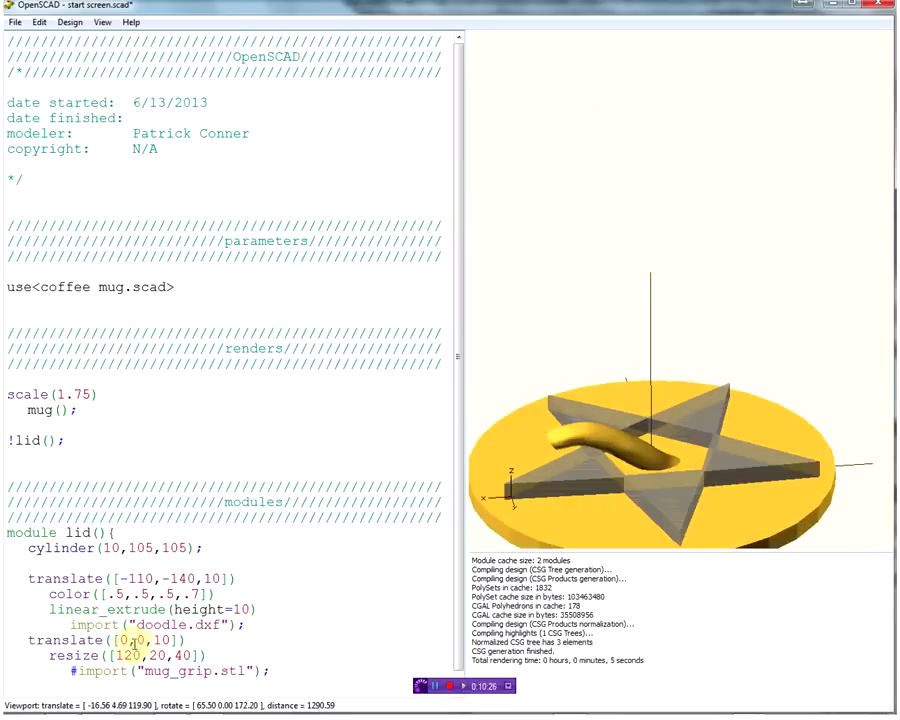
double_click(122, 640)
Step: Move the grip to translate [100,0,10] and zoom out to find it
text(100)
key(F5)
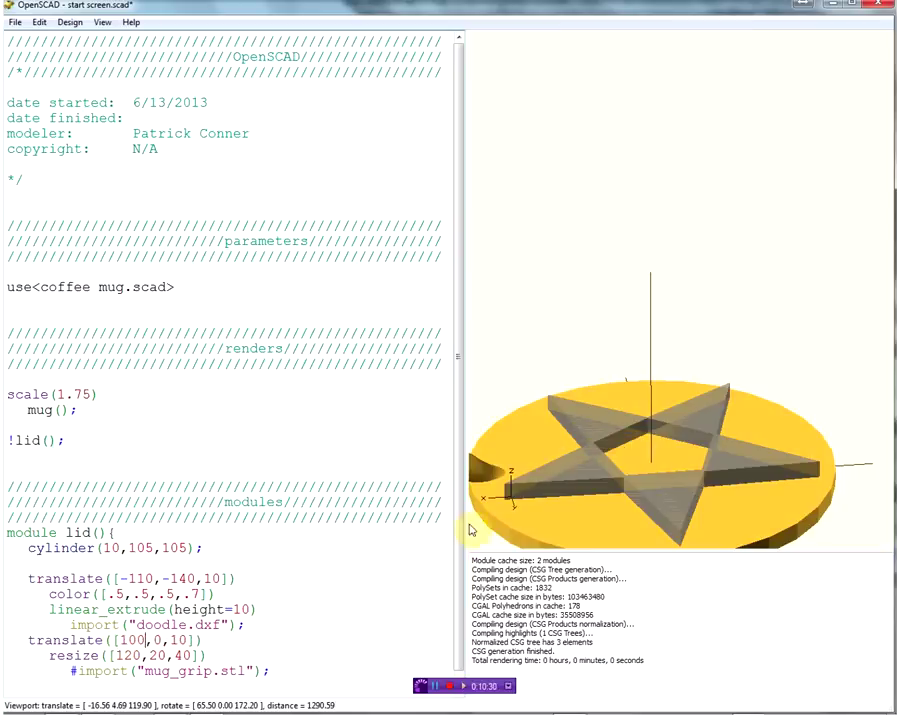
scroll(575, 455, down, 5)
drag(602, 426, 660, 420)
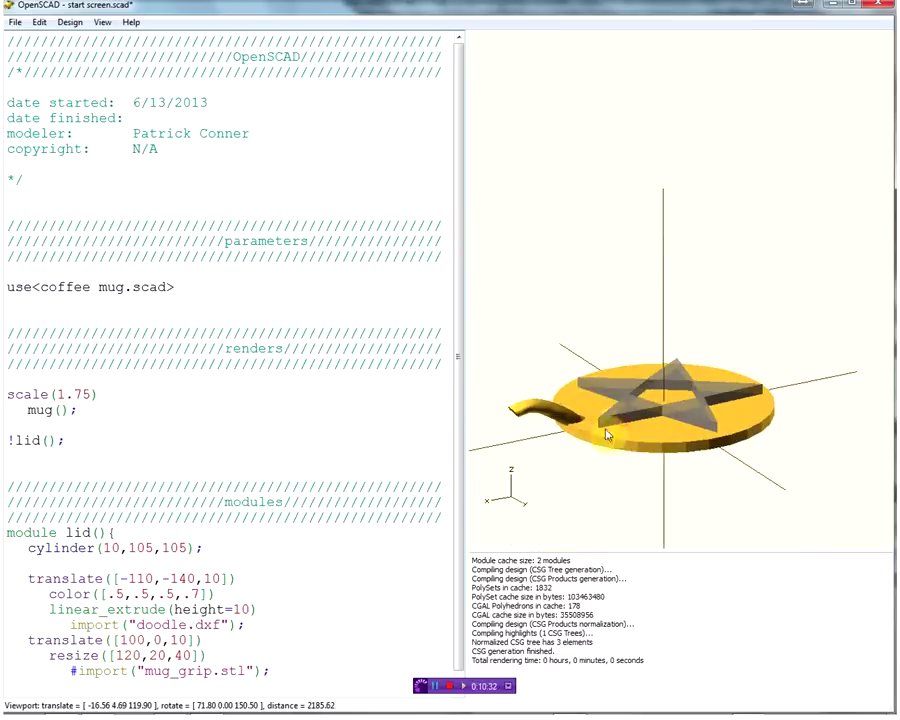
Step: Delete the star colour's old .5 red value
drag(120, 594, 105, 594)
key(BackSpace)
key(F5)
Step: Set the star's colour to [1,.2,.2,1] for a fully opaque red
text(1)
double_click(133, 594)
text(2)
key(F5)
text(2)
key(F5)
double_click(186, 594)
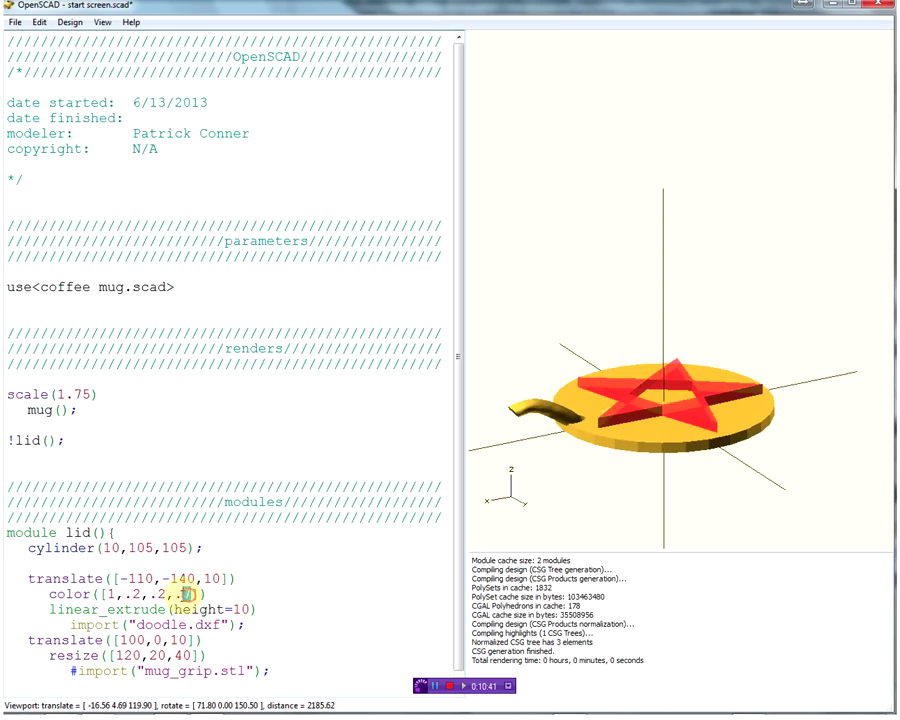
text(1)
key(F5)
mouse_move(564, 438)
mouse_down()
mouse_move(603, 466)
mouse_move(512, 476)
mouse_move(780, 424)
mouse_move(657, 437)
mouse_move(562, 422)
mouse_move(580, 425)
mouse_up()
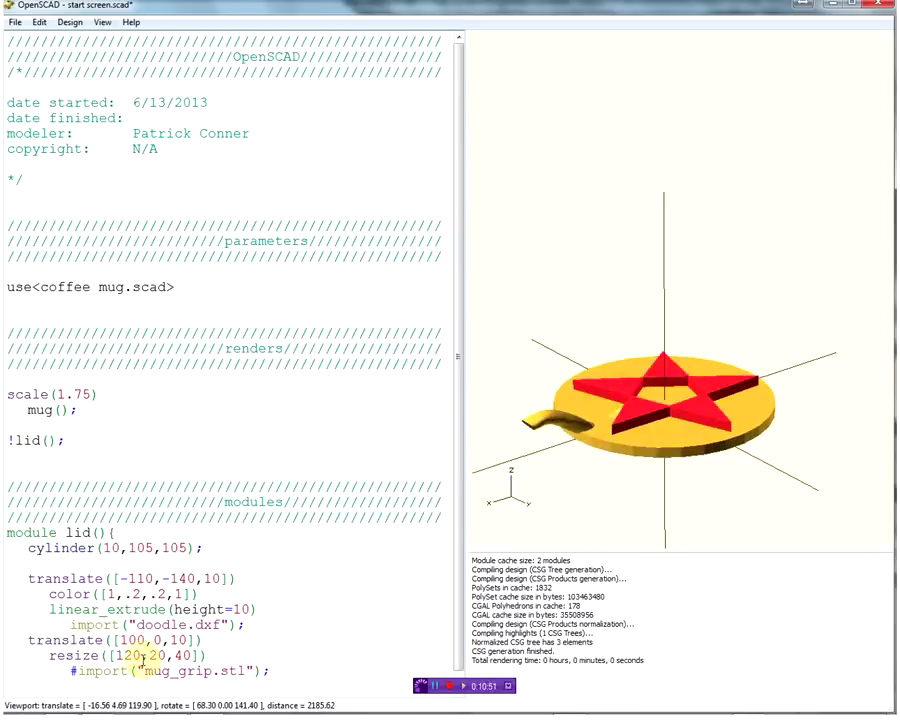
Step: Resize the grip to [140,30,50] and preview it
double_click(152, 656)
text(20,)
text(4)
drag(157, 656, 178, 656)
text(3)
text(7)
text(5)
key(F5)
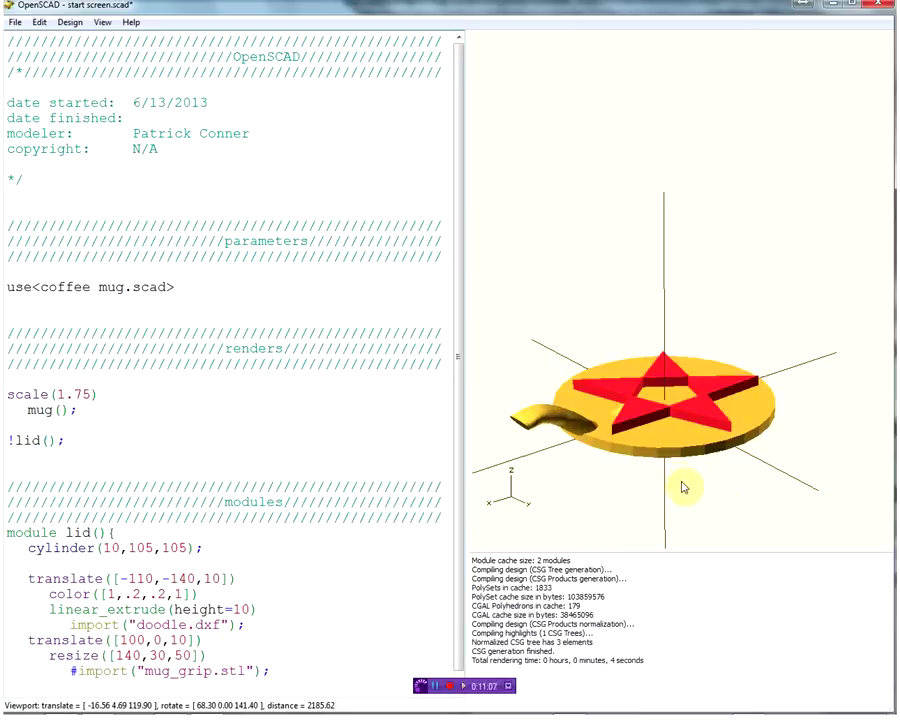
Step: Remove the ! before lid() so the whole mug shows again
click(13, 440)
key(BackSpace)
key(F5)
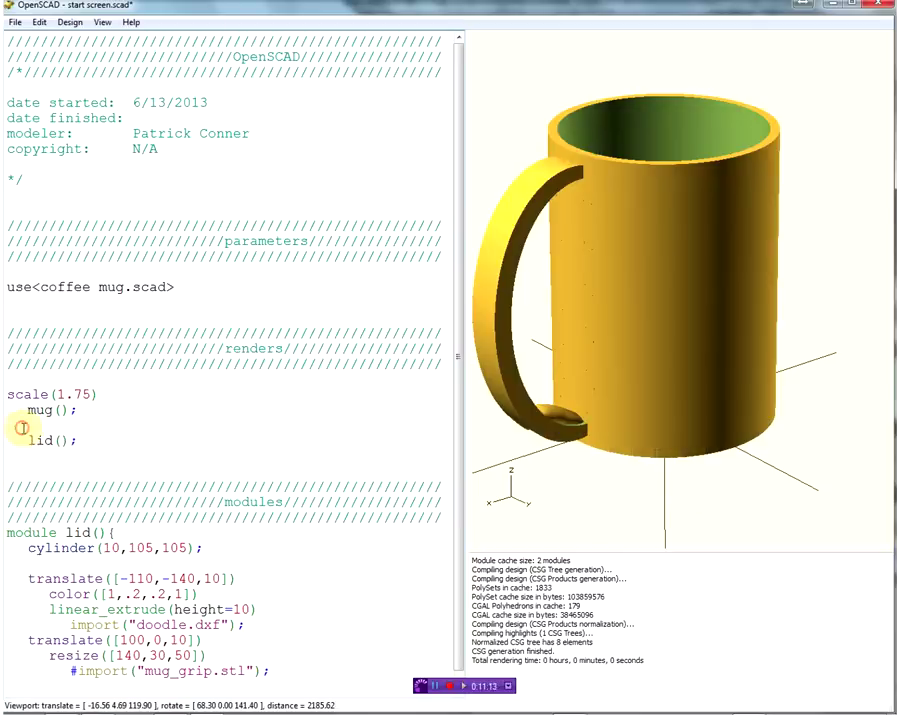
Step: Wrap lid() in translate([0,0,160]), then try raising it to 370
key(Return)
text(translate([0,0,)
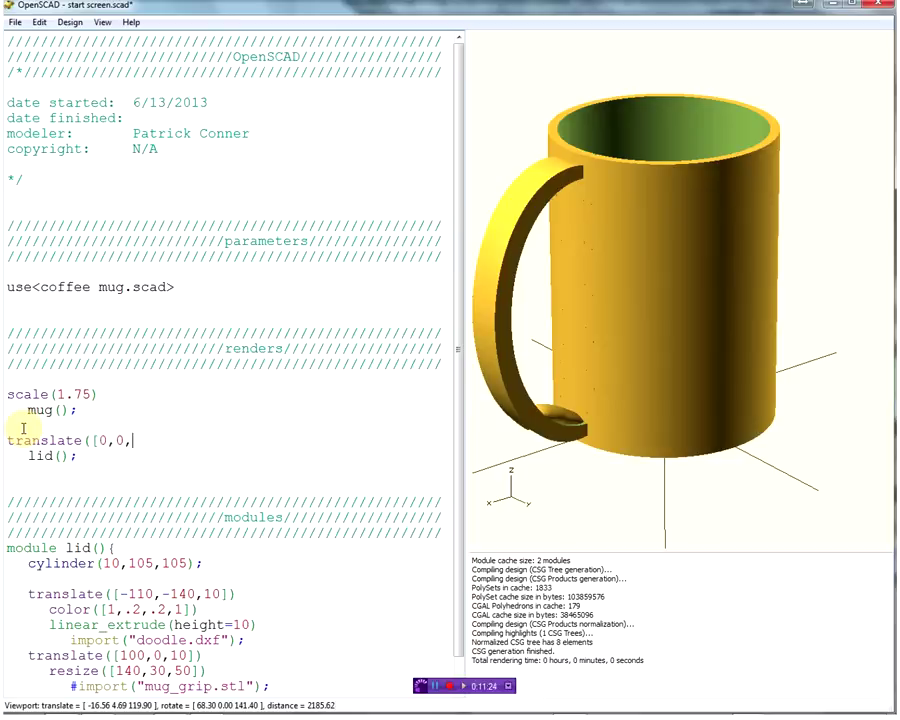
text(160)
key(F5)
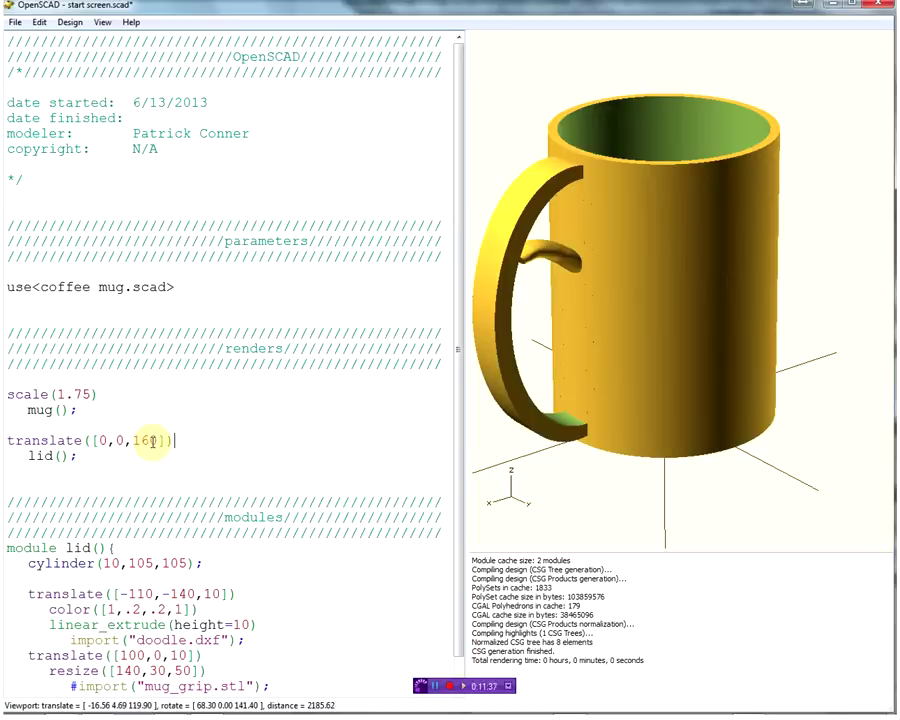
drag(152, 441, 133, 441)
text(37)
key(F5)
mouse_move(599, 277)
mouse_down()
mouse_move(609, 255)
mouse_move(590, 280)
mouse_move(668, 275)
mouse_up()
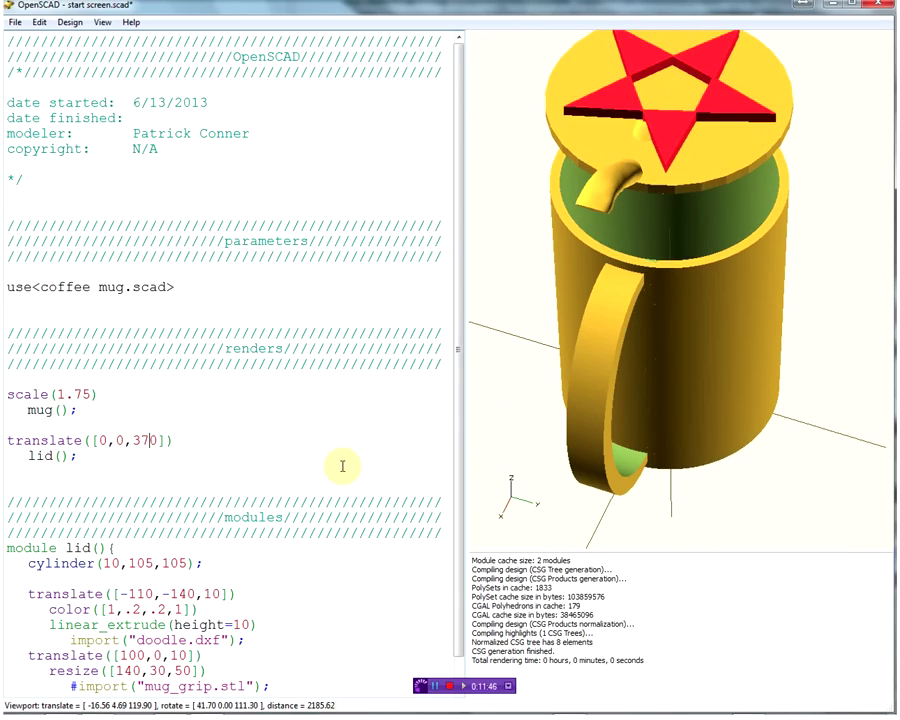
text(0)
mouse_move(836, 376)
mouse_down()
mouse_move(730, 344)
mouse_move(734, 330)
mouse_move(743, 332)
mouse_up()
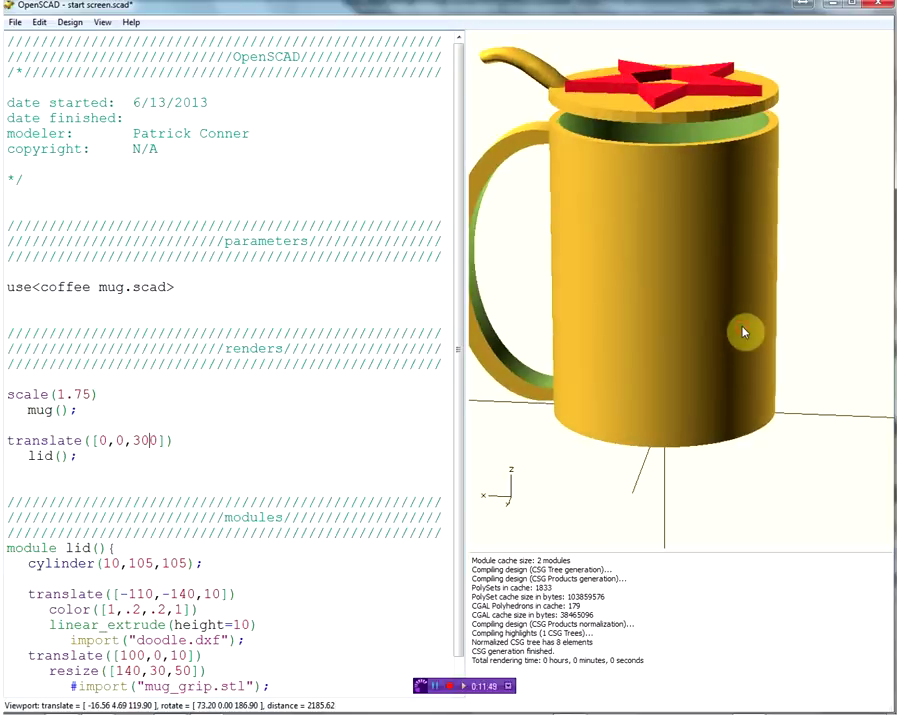
Step: Adjust the lid height through 180 to 280 so it sits above the mug
key(BackSpace)
key(BackSpace)
text(180)
key(F5)
key(BackSpace)
key(F5)
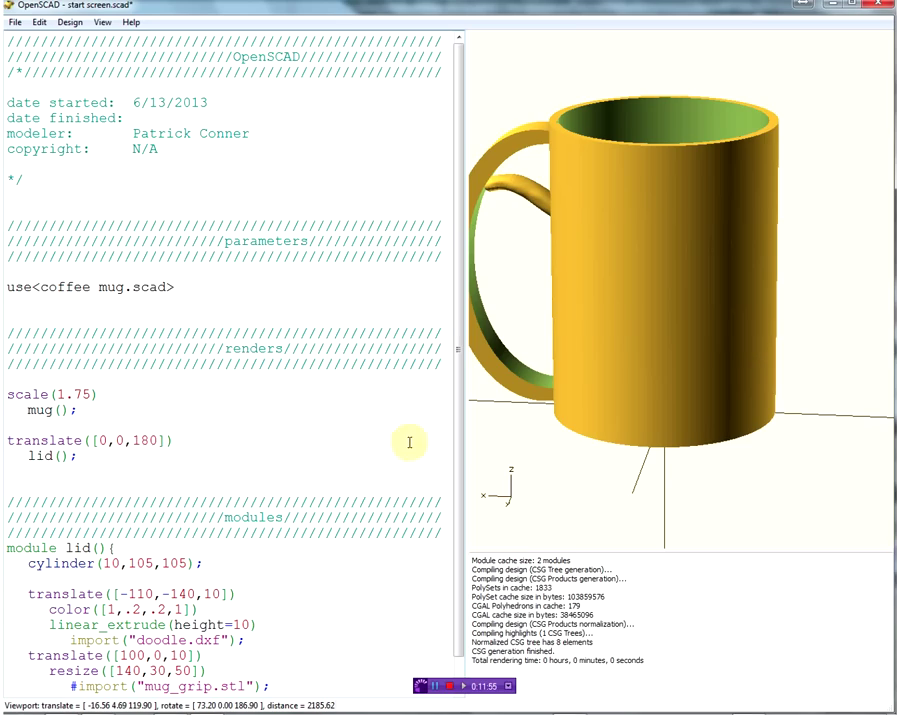
click(133, 441)
key(BackSpace)
text(2)
key(F5)
mouse_move(776, 236)
mouse_down()
mouse_move(575, 261)
mouse_move(872, 260)
mouse_move(820, 282)
mouse_move(872, 290)
mouse_move(830, 287)
mouse_move(723, 195)
mouse_move(723, 183)
mouse_move(641, 152)
mouse_move(653, 177)
mouse_move(800, 185)
mouse_move(644, 232)
mouse_move(613, 229)
mouse_move(564, 174)
mouse_up()
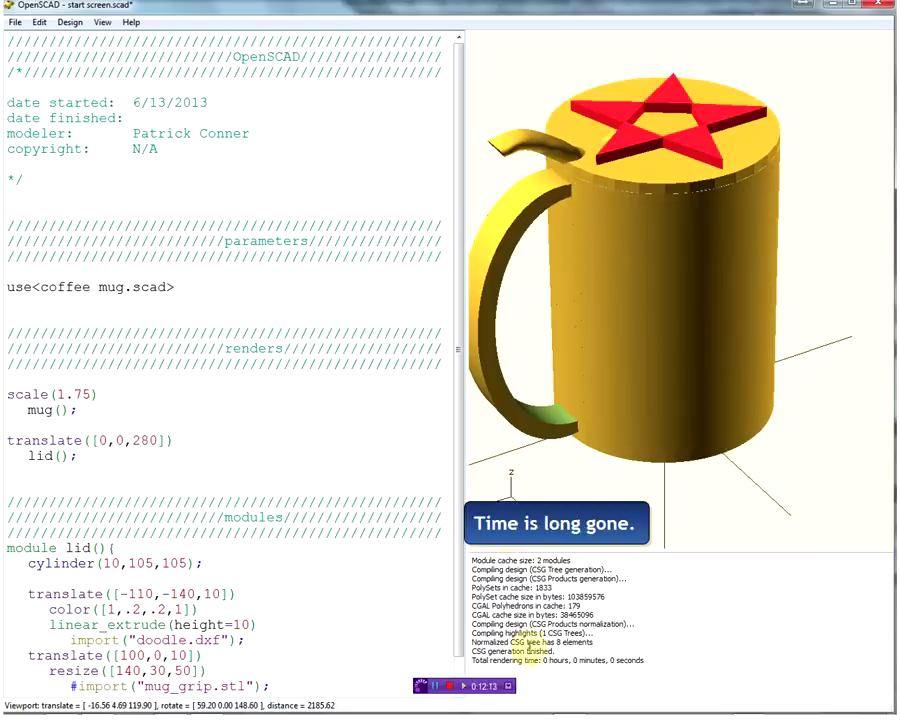
Step: Delete the # in front of import("mug_grip.stl") and inspect the finished lid
mouse_move(661, 383)
mouse_down()
mouse_move(573, 376)
mouse_move(747, 350)
mouse_move(862, 364)
mouse_move(725, 383)
mouse_up()
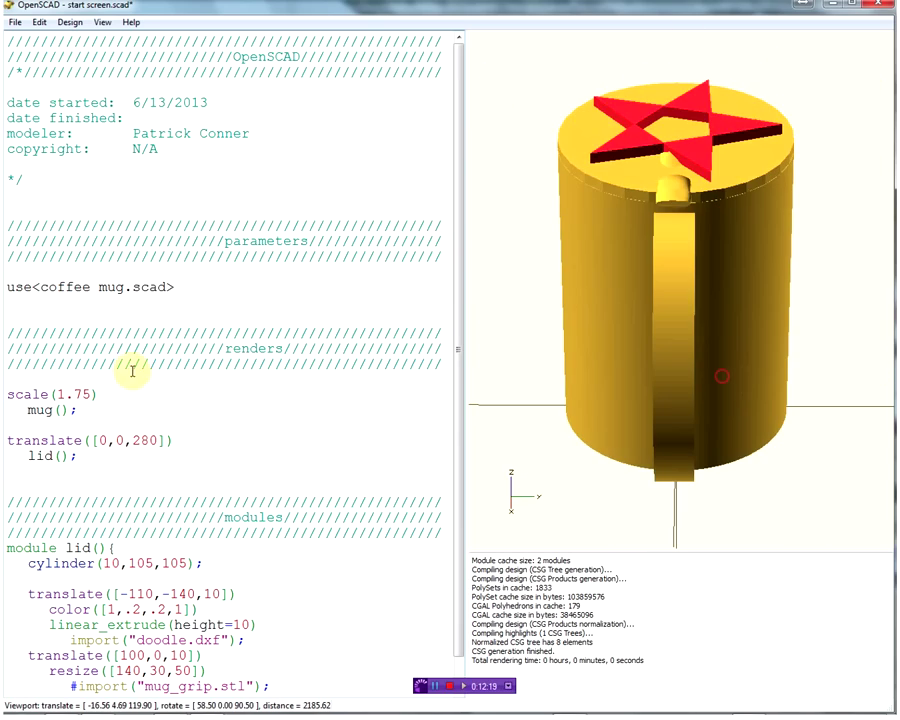
mouse_move(574, 264)
mouse_down()
mouse_move(477, 261)
mouse_move(482, 245)
mouse_move(750, 116)
mouse_up()
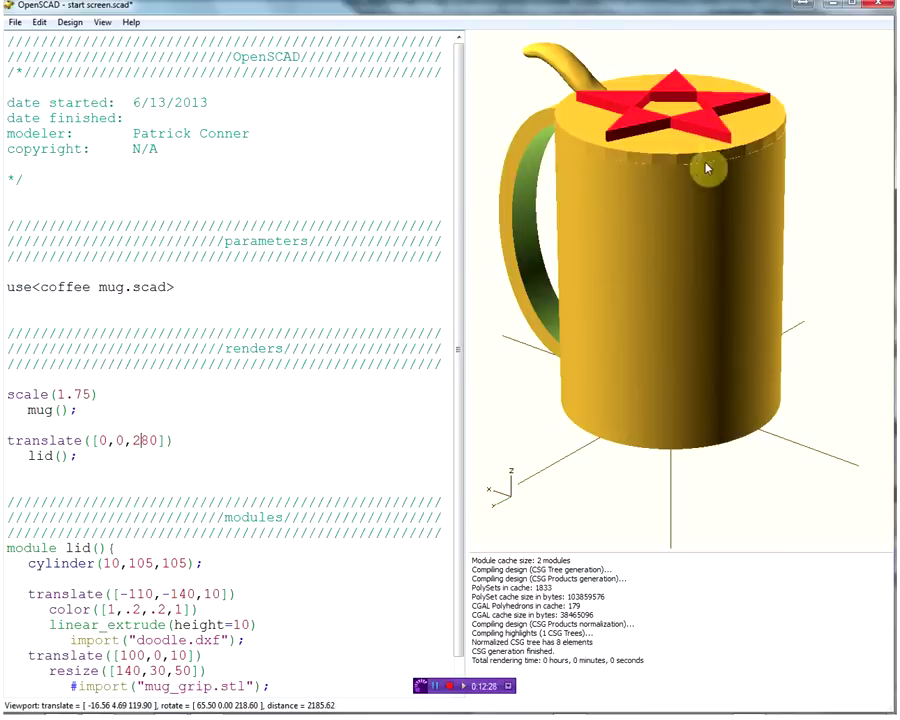
click(203, 226)
scroll(204, 488, down, 1)
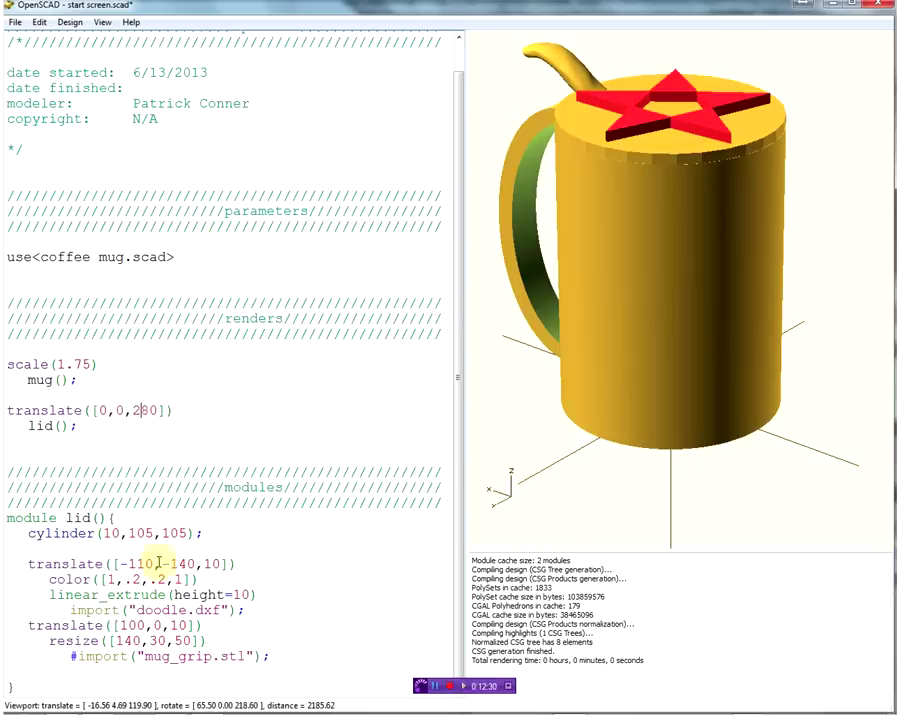
drag(50, 609, 300, 616)
drag(70, 656, 275, 664)
click(165, 656)
mouse_move(169, 701)
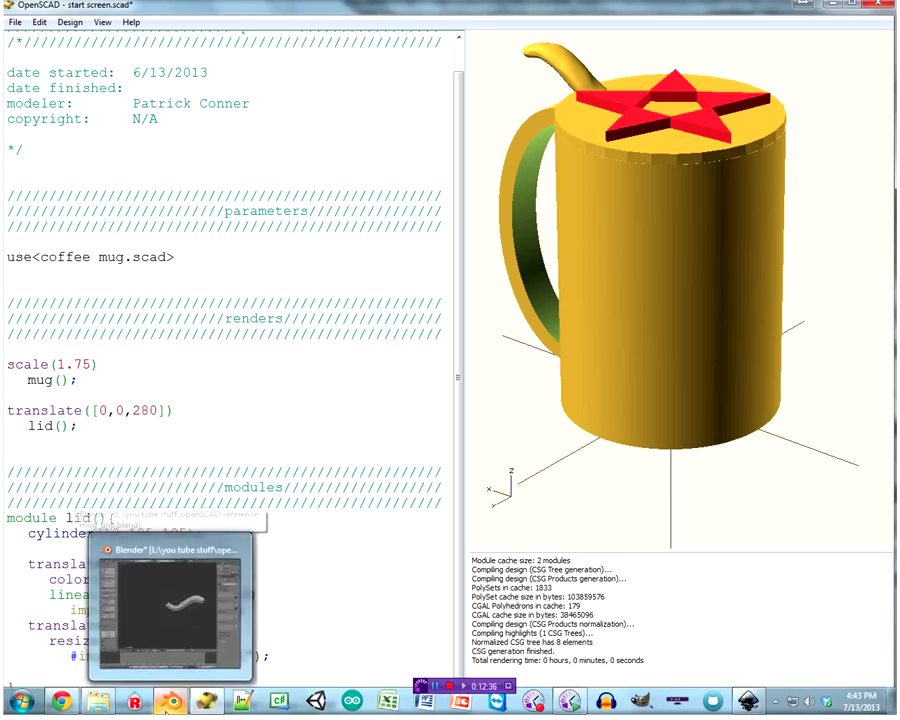
key(Delete)
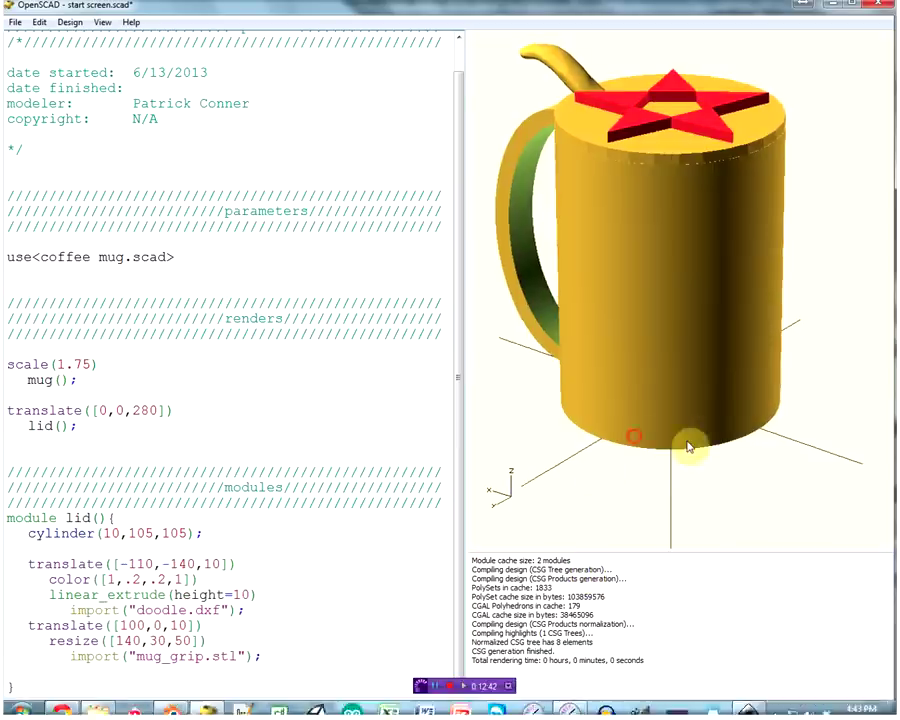
mouse_move(687, 446)
mouse_down()
mouse_move(697, 442)
mouse_move(668, 441)
mouse_up()
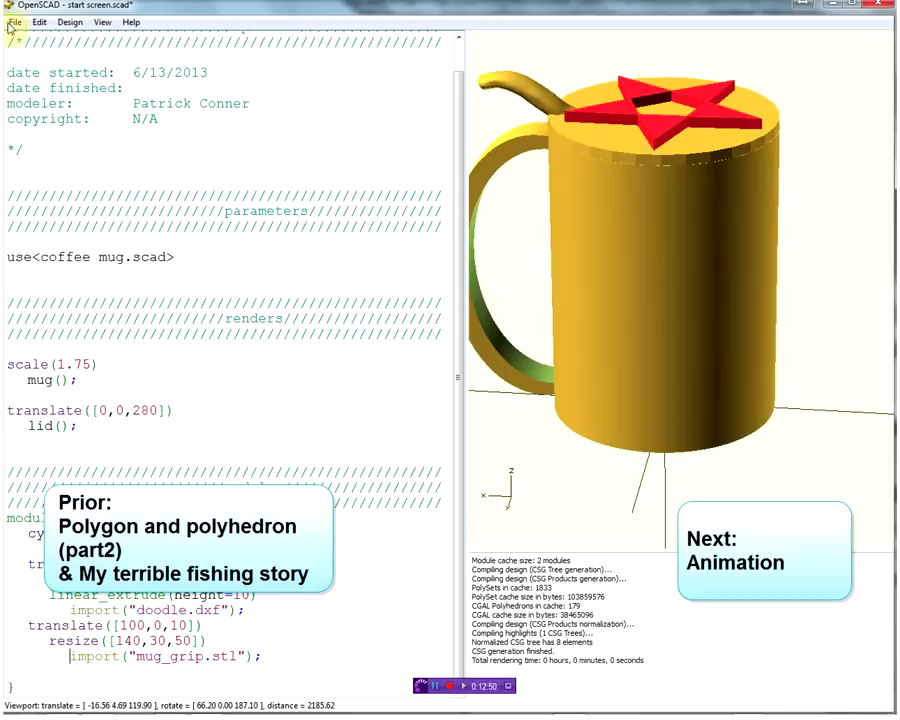
Step: Save the design with Save As under the name stein.scad
click(15, 22)
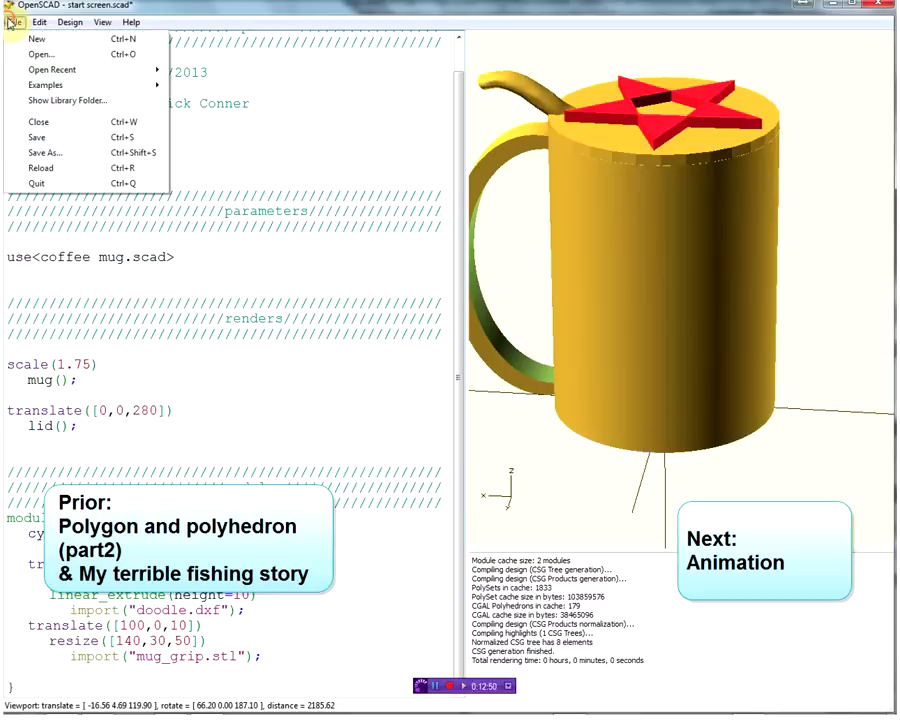
click(45, 153)
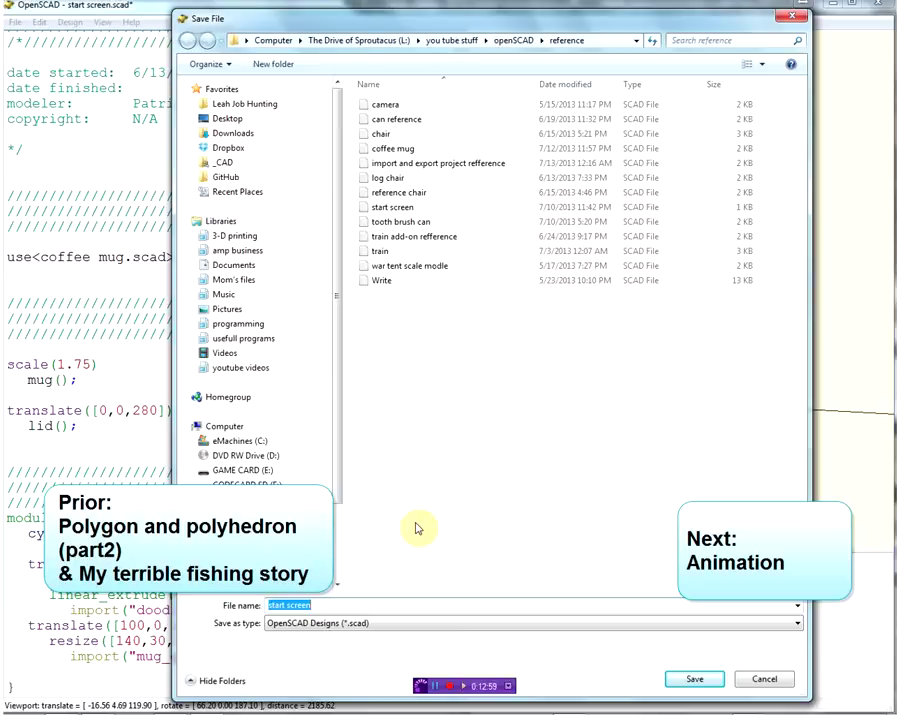
text(stein)
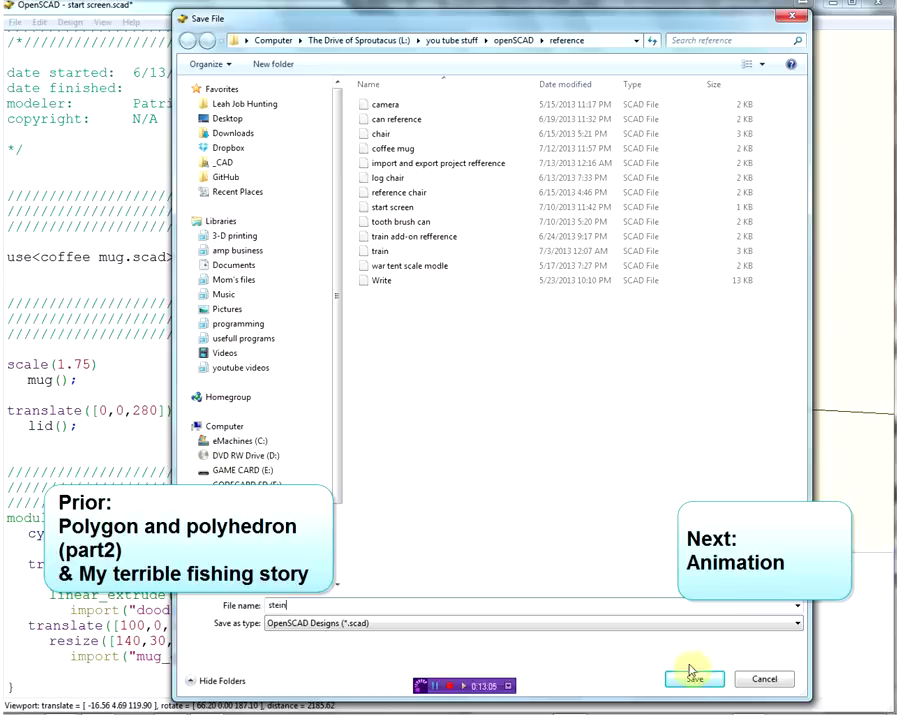
click(690, 678)
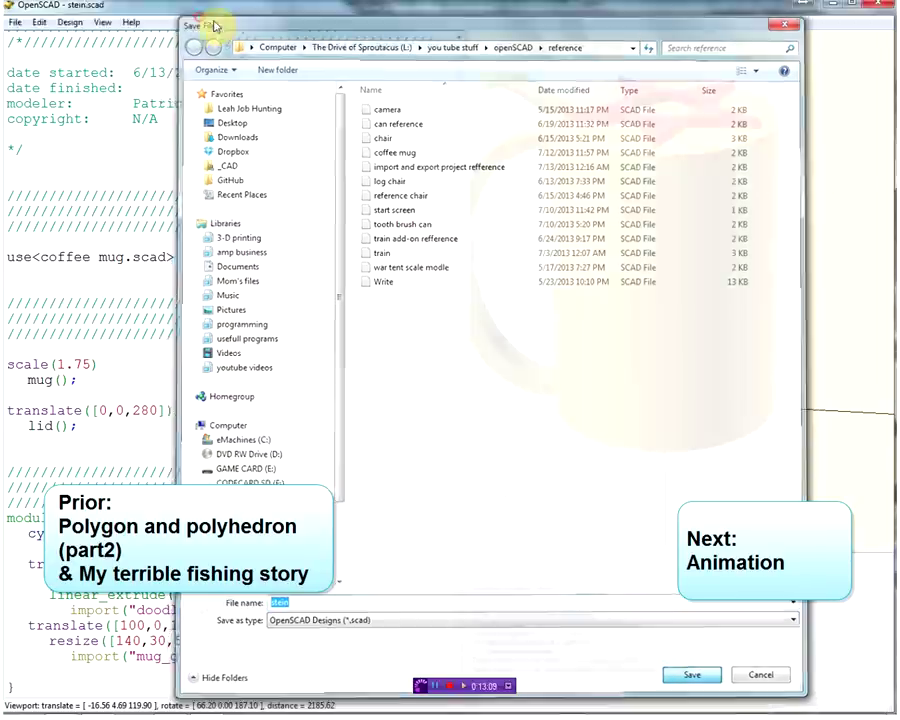
click(16, 21)
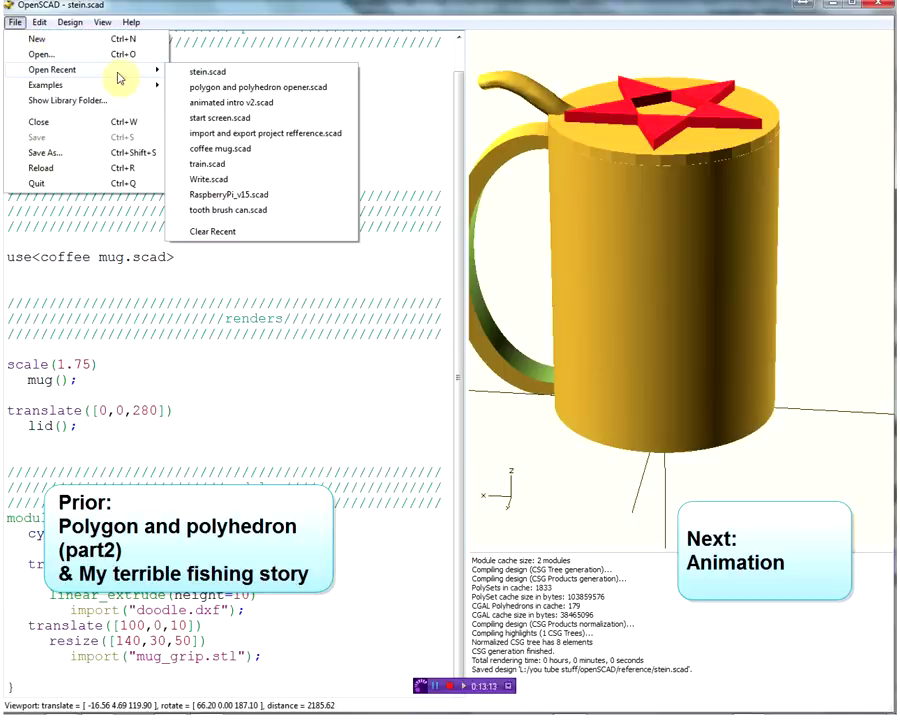
mouse_move(60, 70)
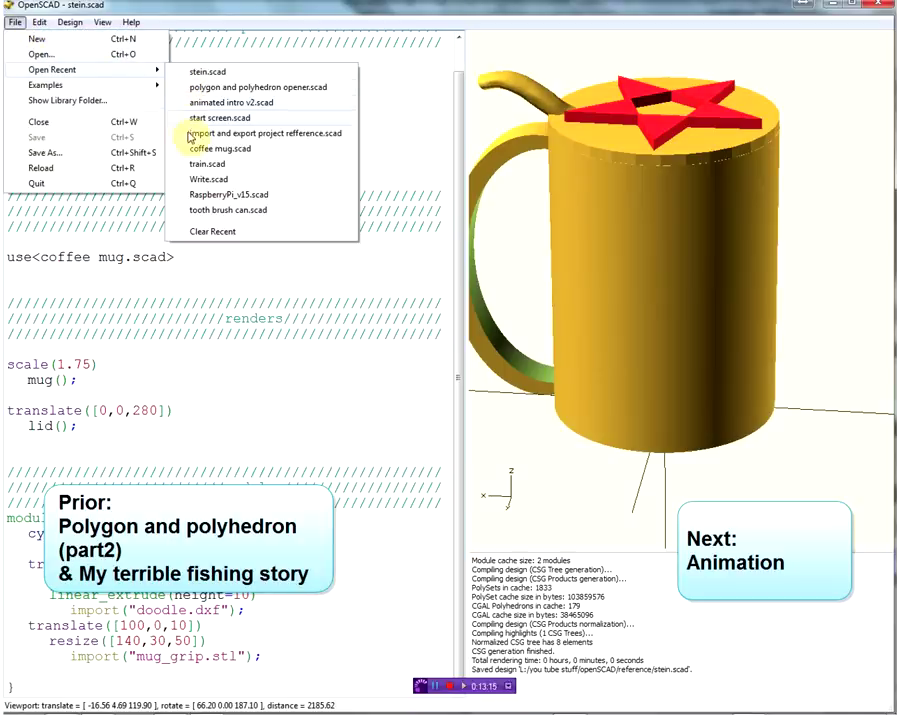
Step: Reopen coffee mug.scad, then open import and export project refference.scad from disk
click(195, 148)
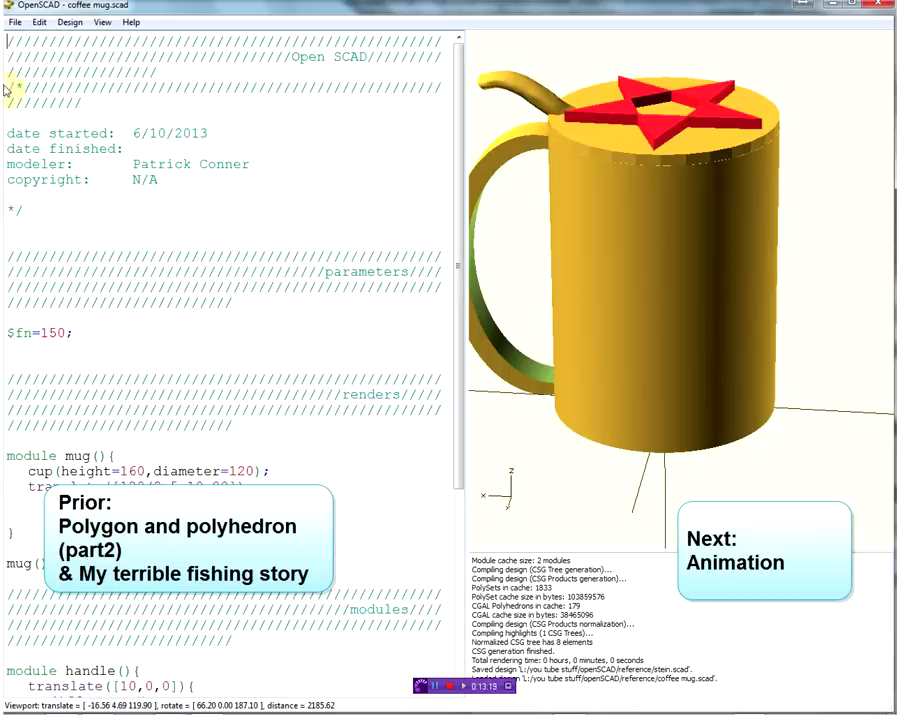
click(15, 21)
click(65, 55)
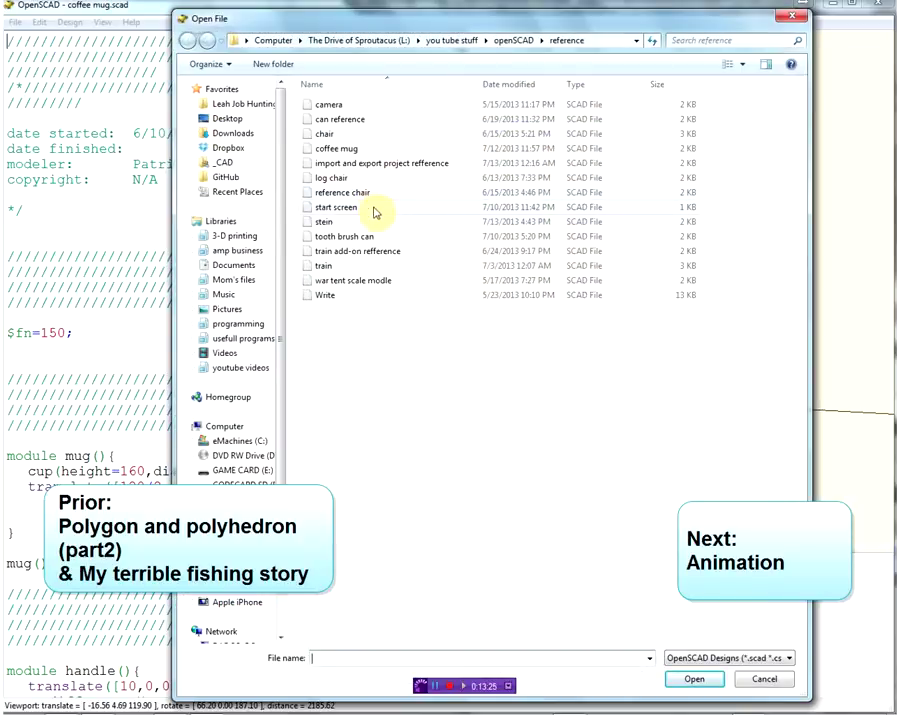
double_click(402, 165)
mouse_move(647, 237)
mouse_down()
mouse_move(591, 303)
mouse_move(732, 156)
mouse_move(762, 270)
mouse_move(763, 245)
mouse_move(622, 242)
mouse_move(676, 302)
mouse_move(627, 316)
mouse_up()
scroll(300, 300, down, 7)
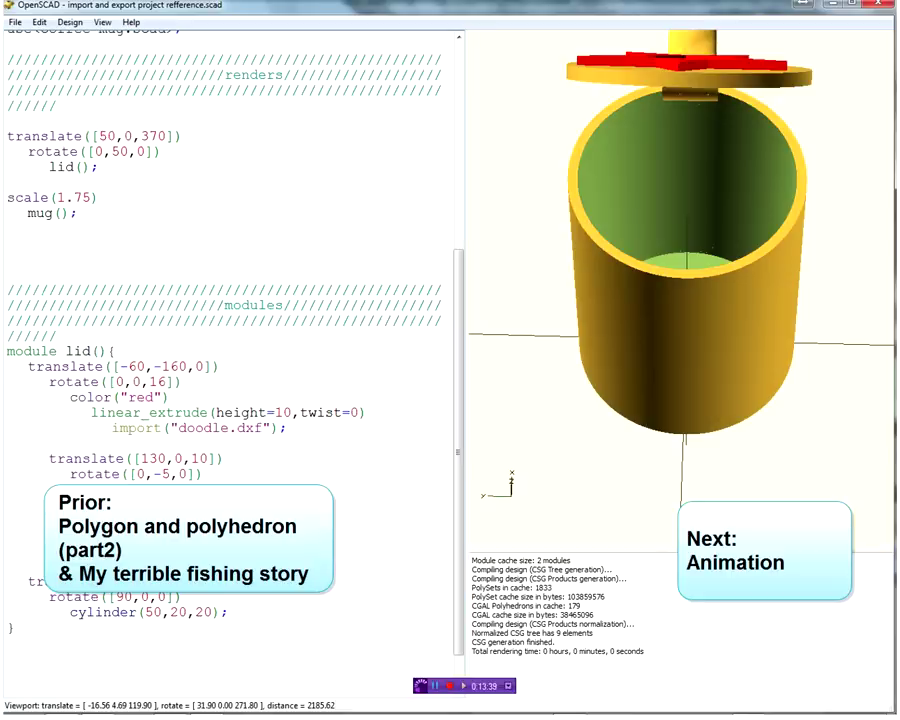
click(287, 428)
drag(129, 428, 210, 474)
drag(32, 320, 331, 624)
click(428, 592)
scroll(300, 450, up, 3)
scroll(300, 450, up, 2)
scroll(690, 345, up, 4)
drag(688, 349, 677, 372)
scroll(677, 372, down, 4)
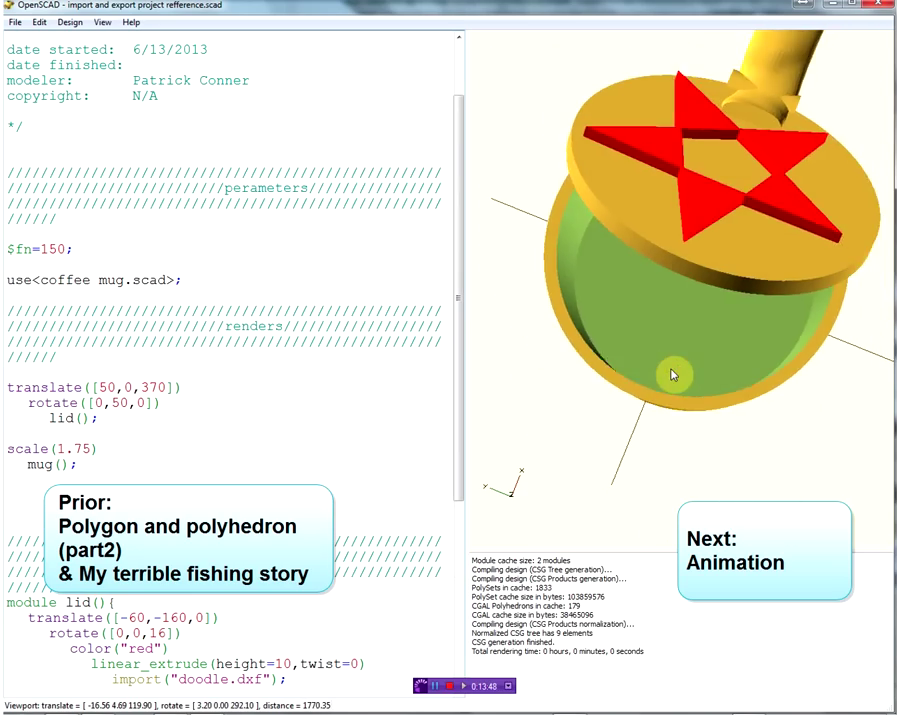
drag(583, 357, 577, 357)
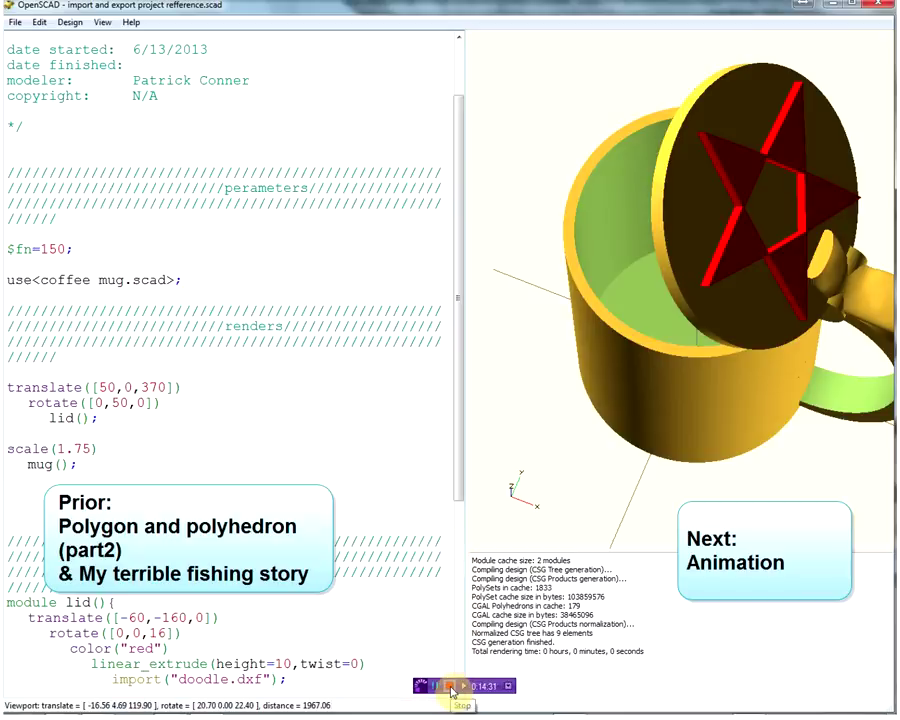
click(452, 688)
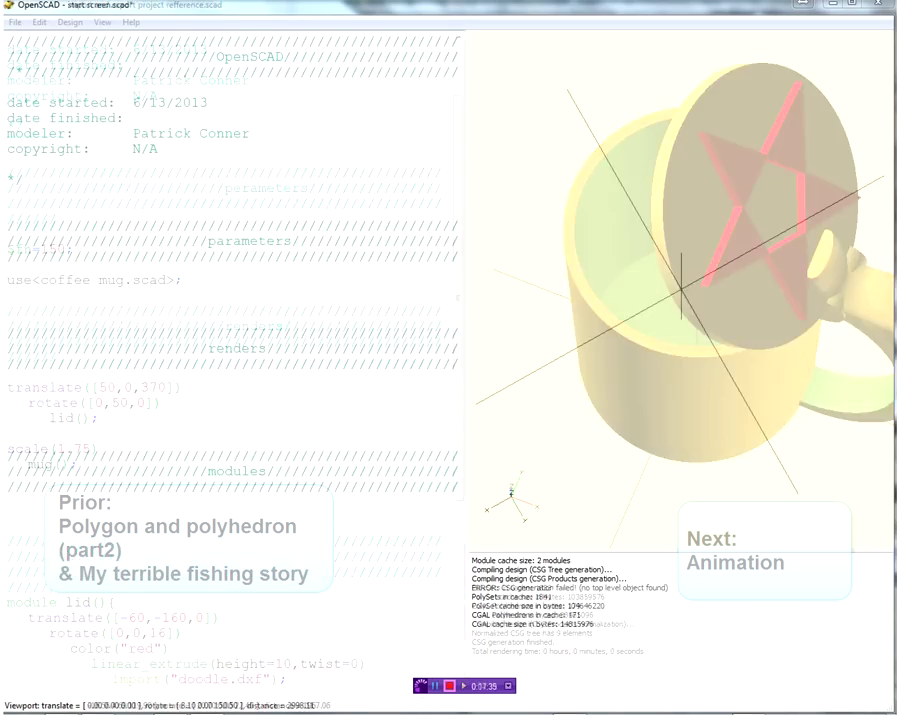